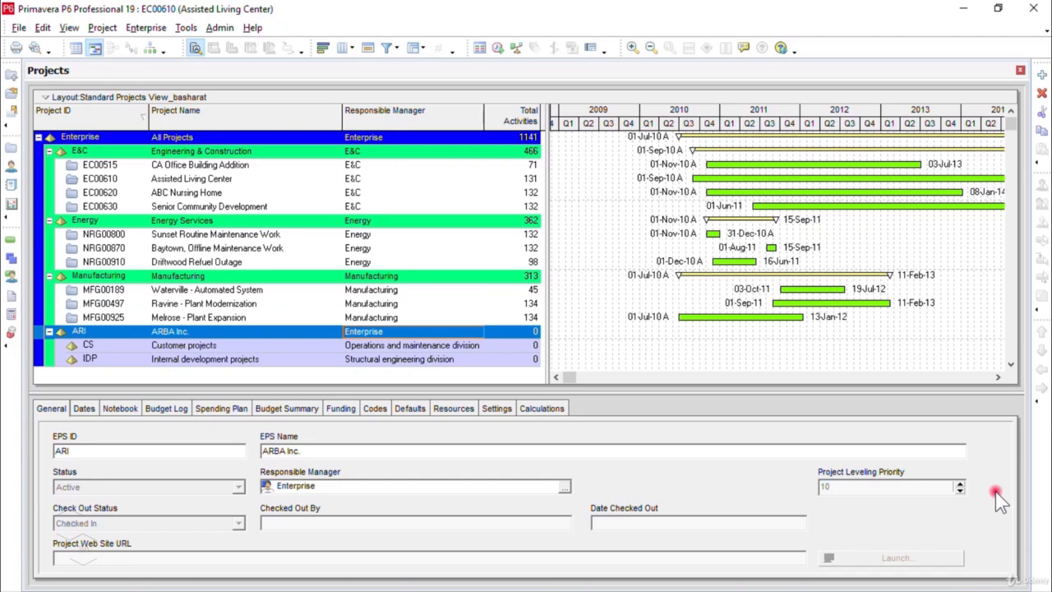
key(Left)
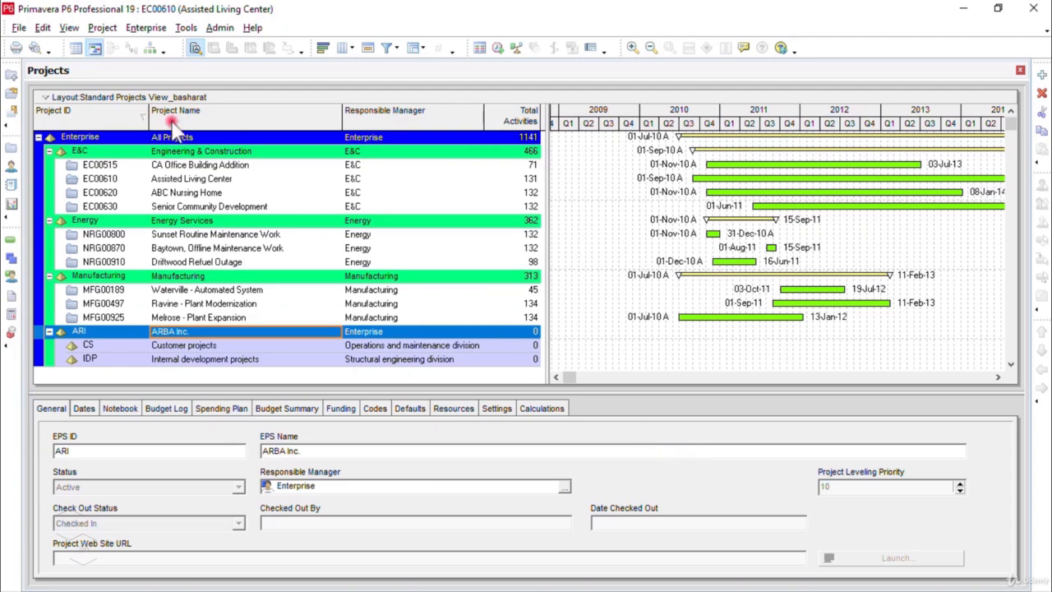
click(20, 30)
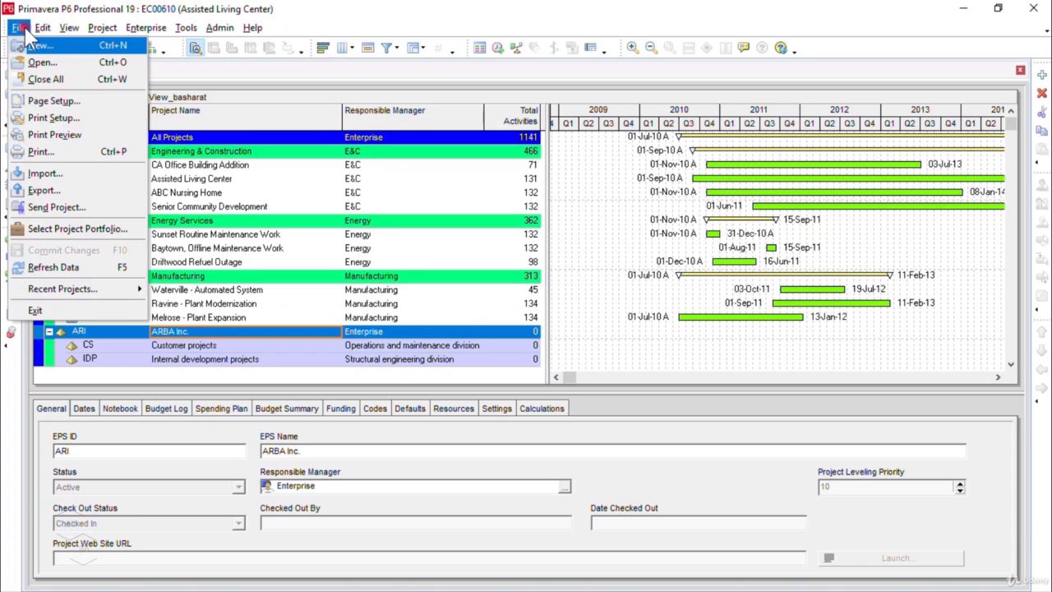
click(72, 47)
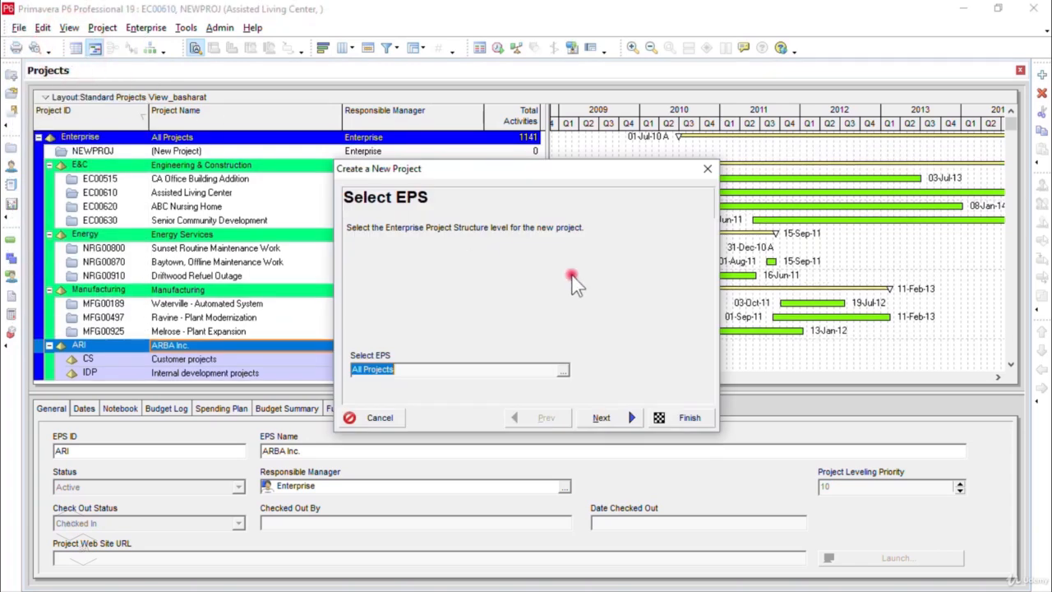
click(706, 169)
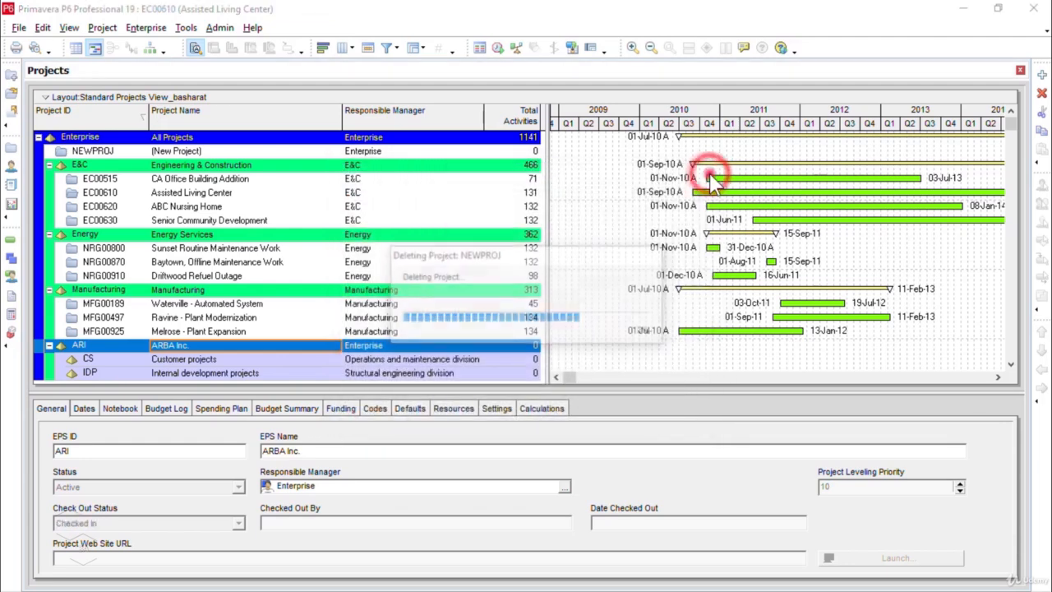
click(14, 77)
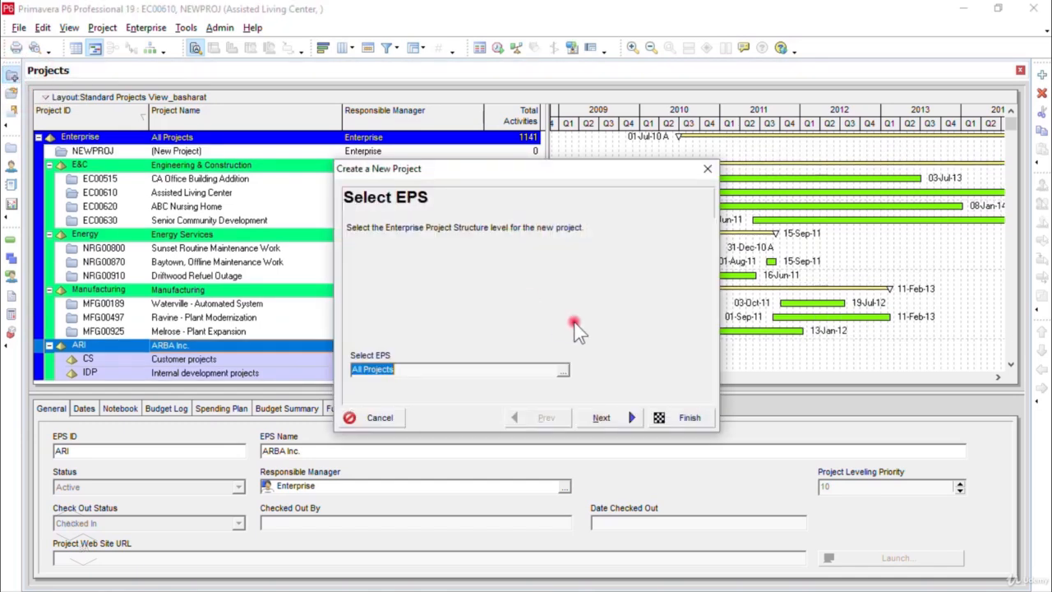
click(707, 168)
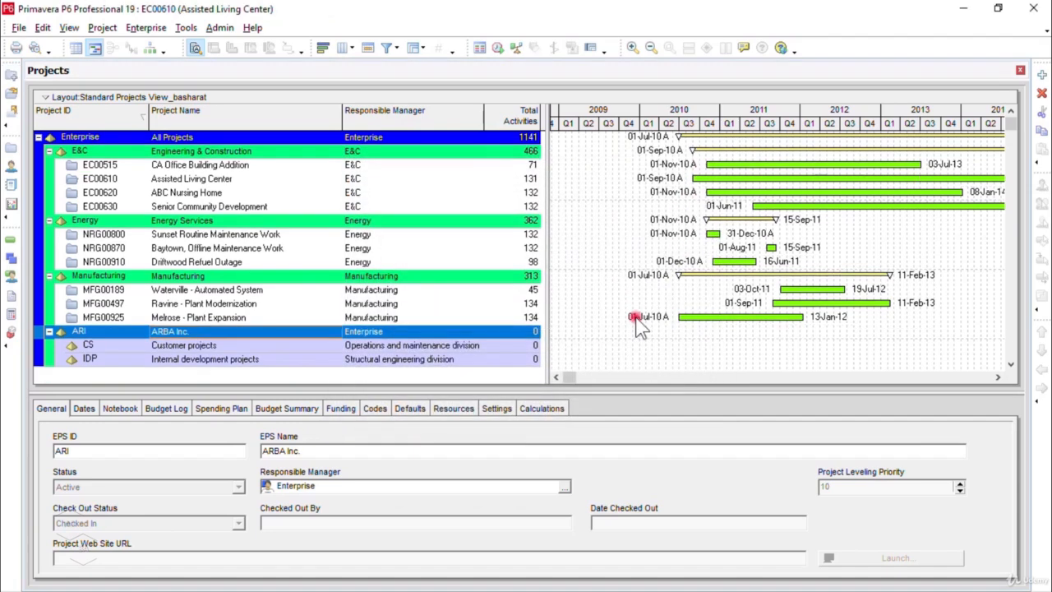
click(1042, 75)
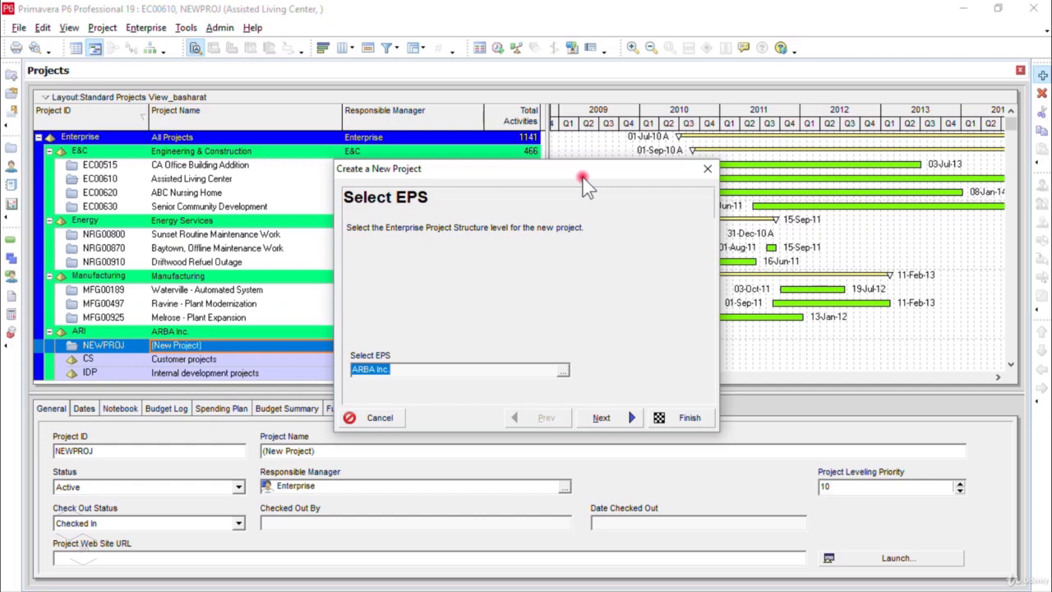
click(706, 168)
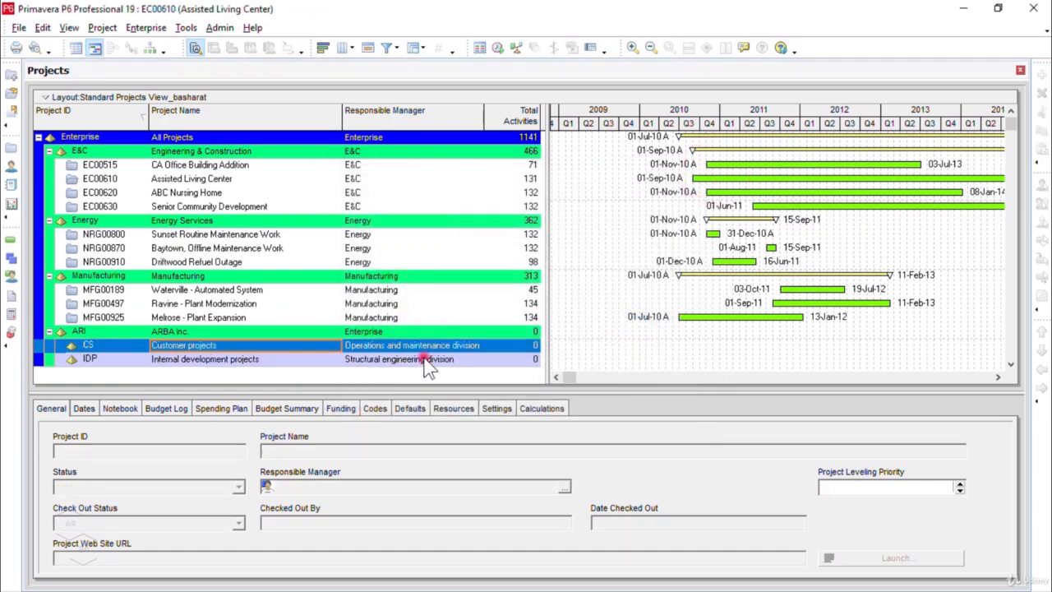
Start a new project from the ARBA Inc. node and assign it to the Internal development projects EPS level.
click(391, 332)
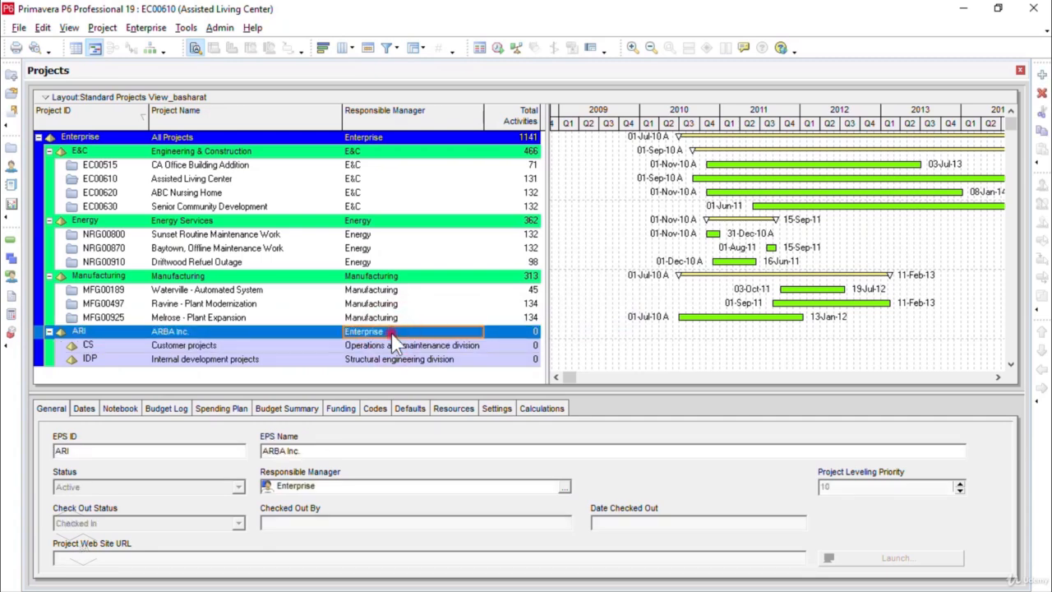
right_click(393, 338)
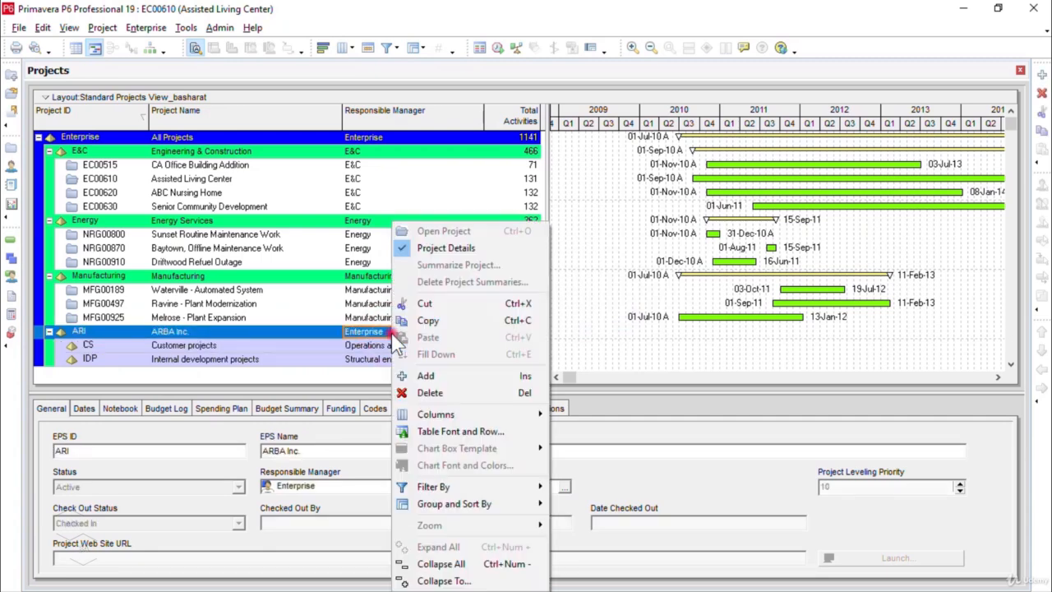
click(462, 377)
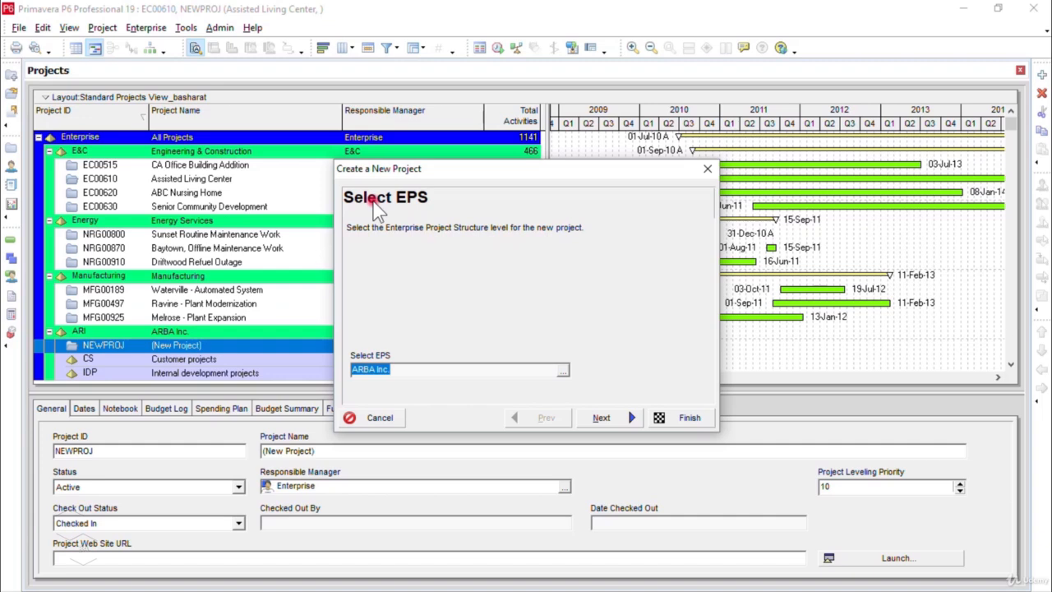
click(616, 271)
click(561, 374)
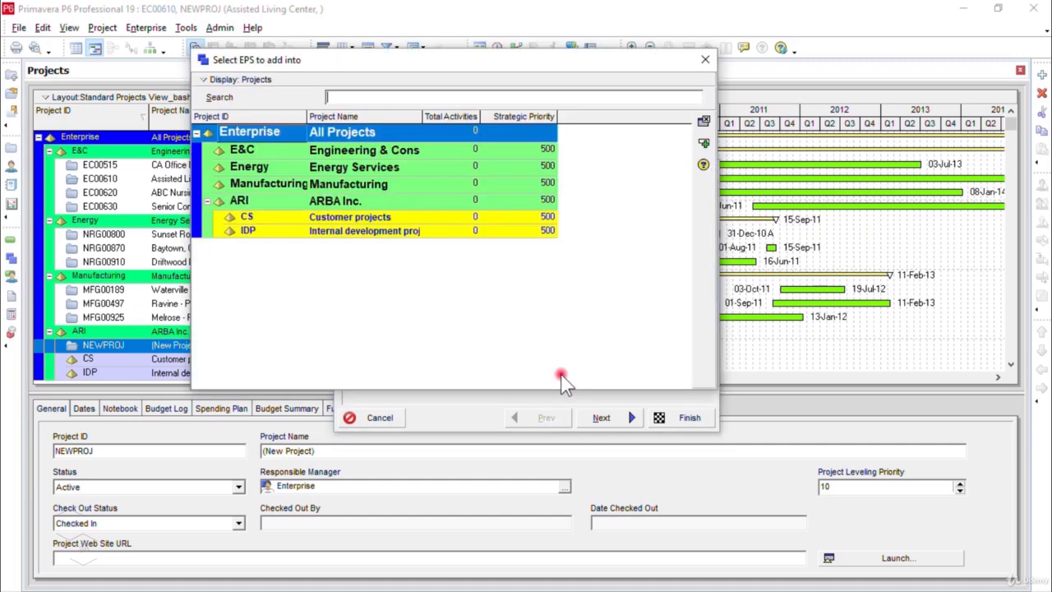
click(437, 233)
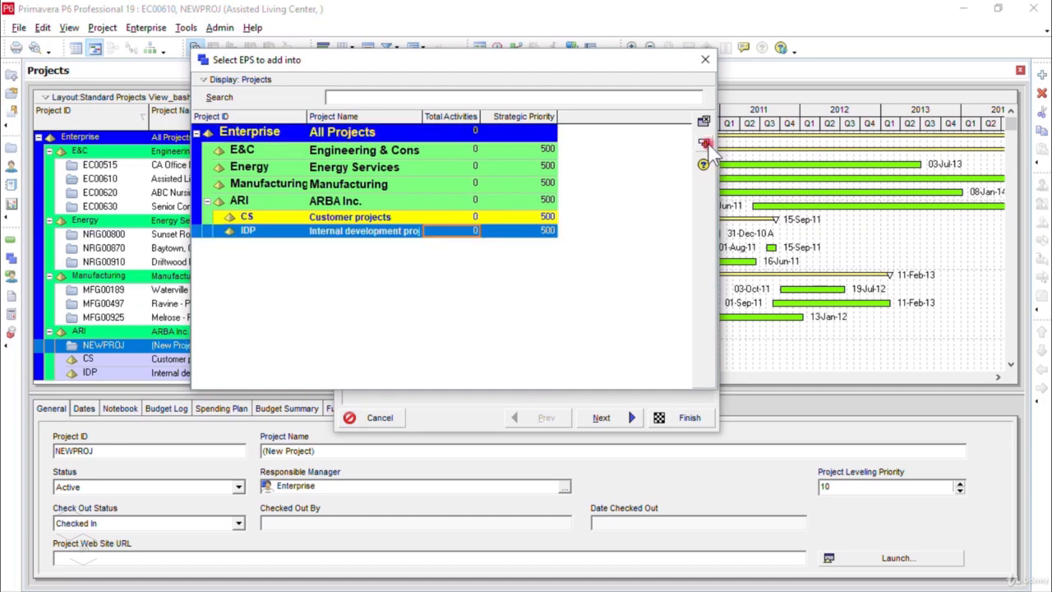
click(705, 144)
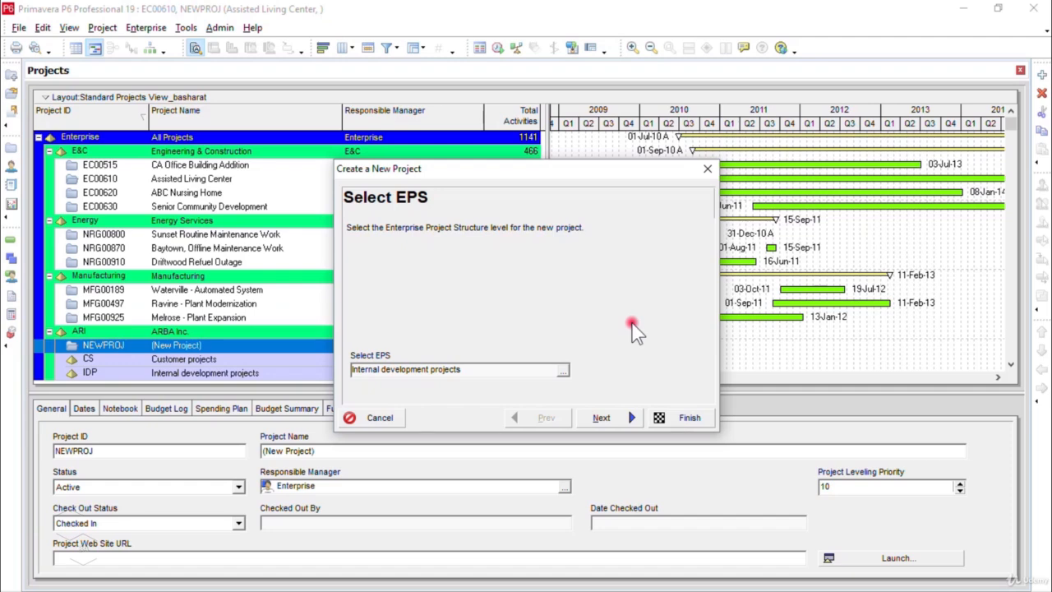
click(629, 417)
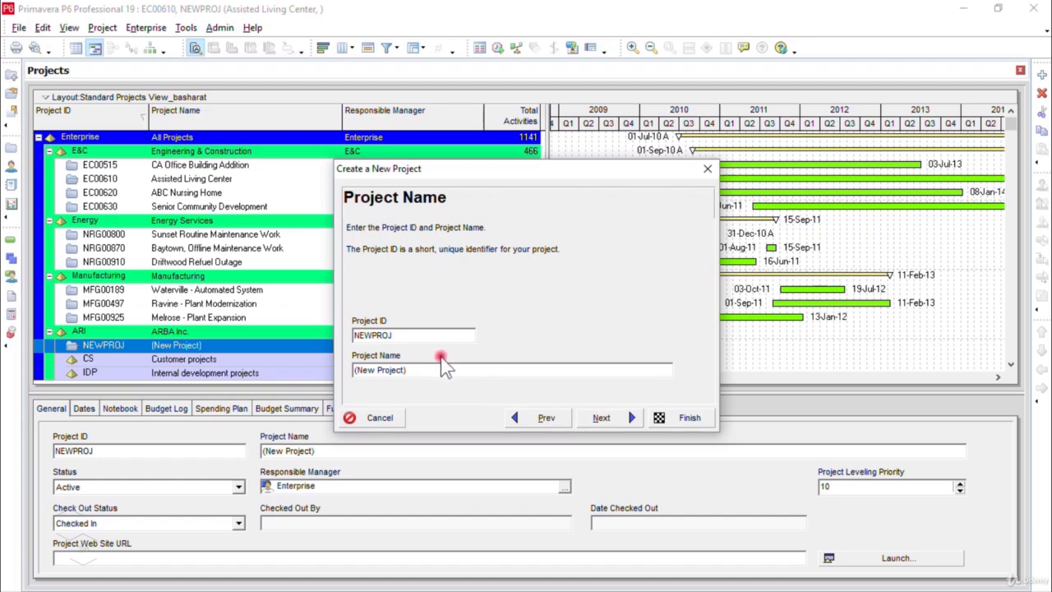
Set the project ID to AR55 and the project name to "ARBA head office building structure project".
double_click(409, 332)
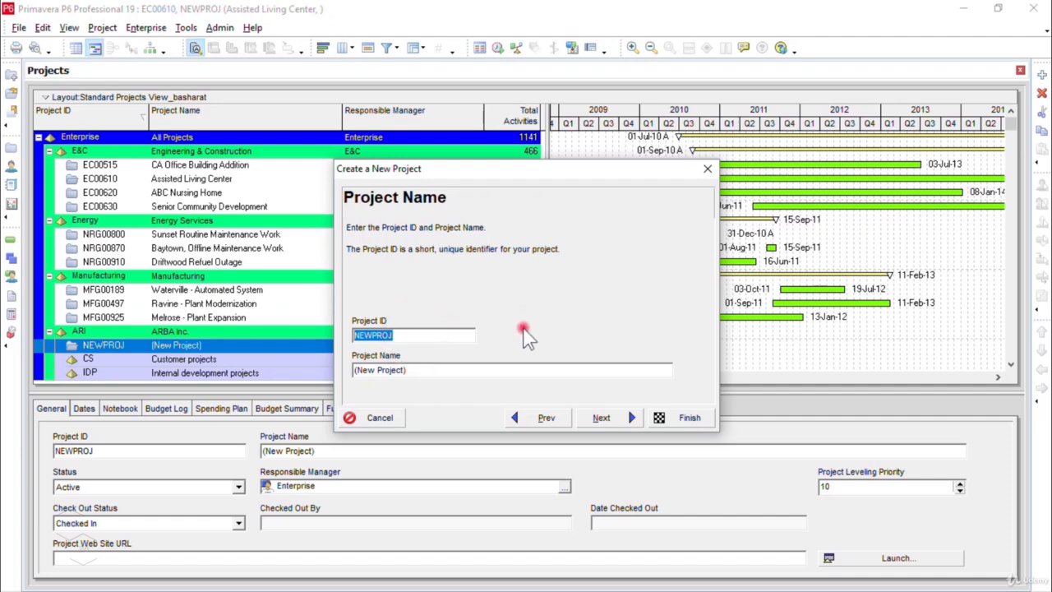
text(AR)
text(%%)
key(BackSpace)
key(BackSpace)
text(55)
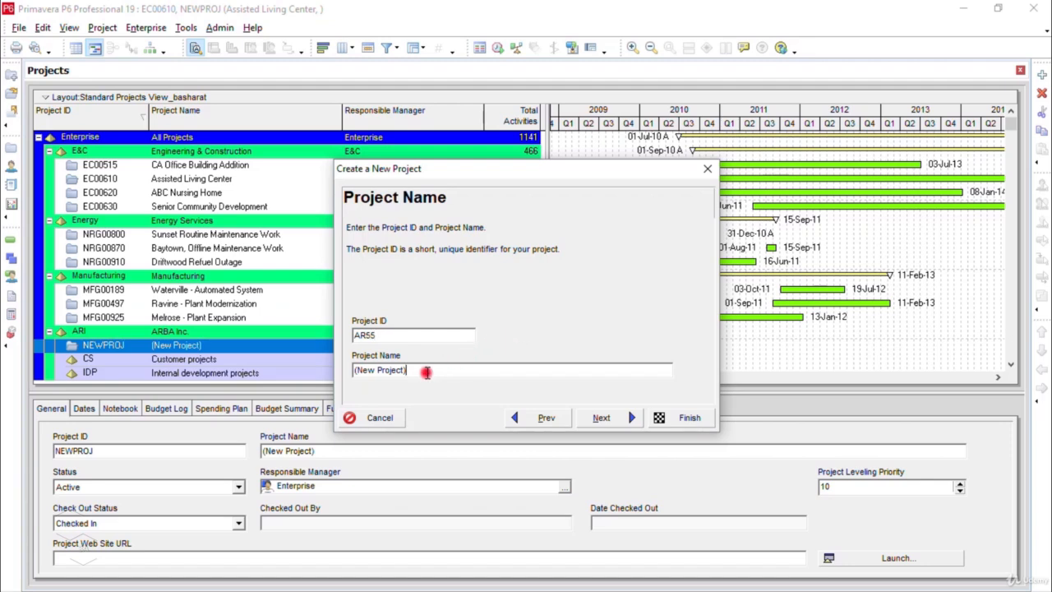
drag(429, 368, 353, 370)
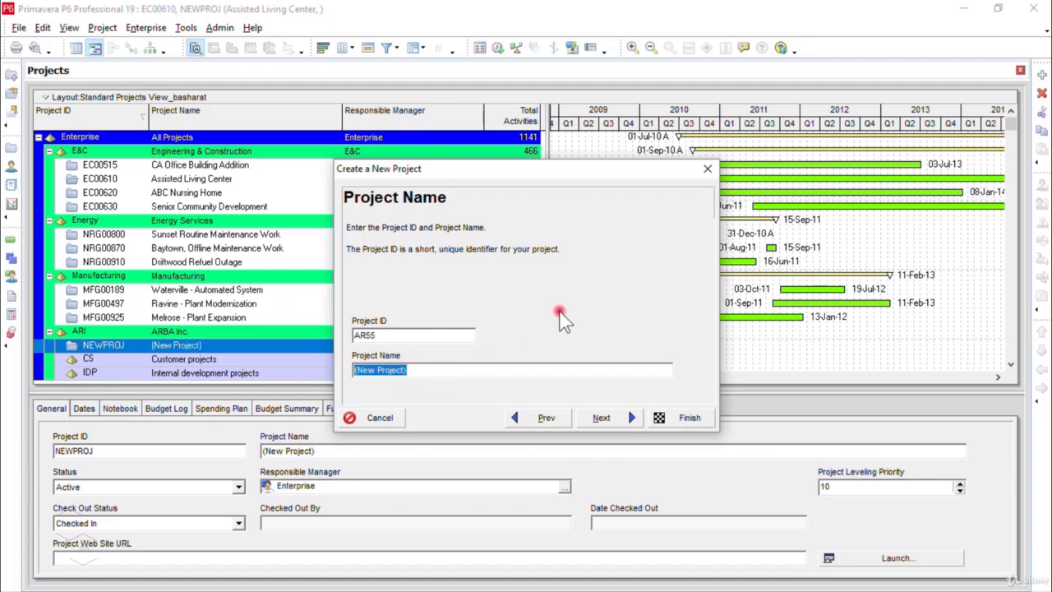
text(ARBA head of)
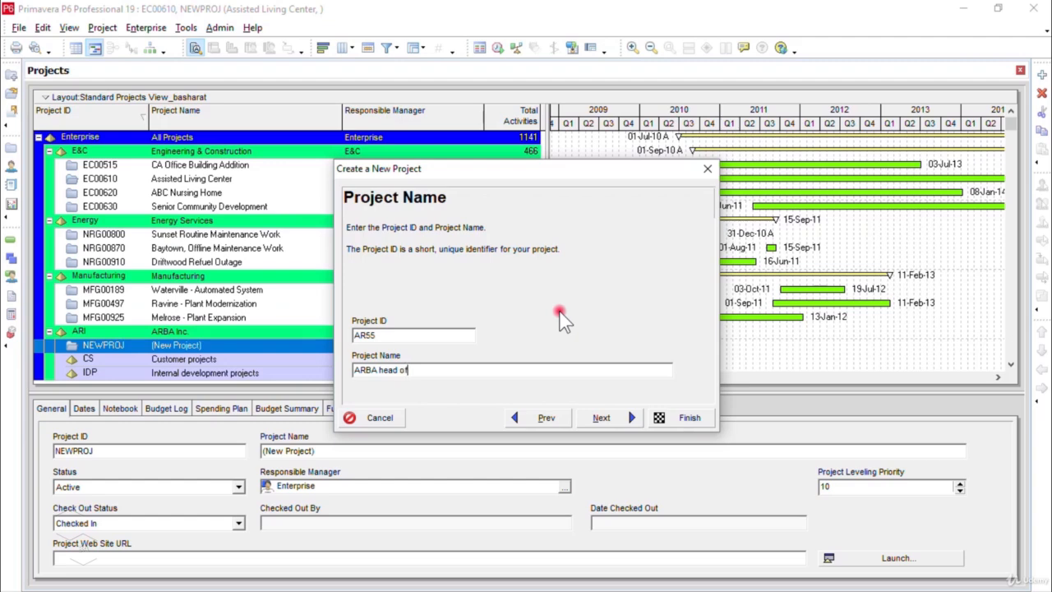
text(fice building structure project)
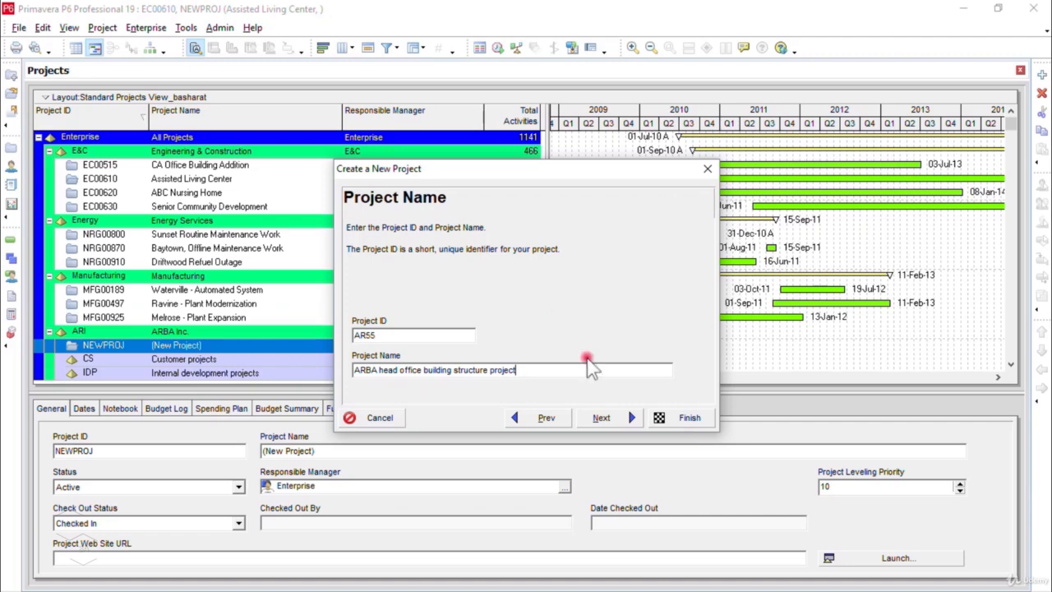
click(625, 424)
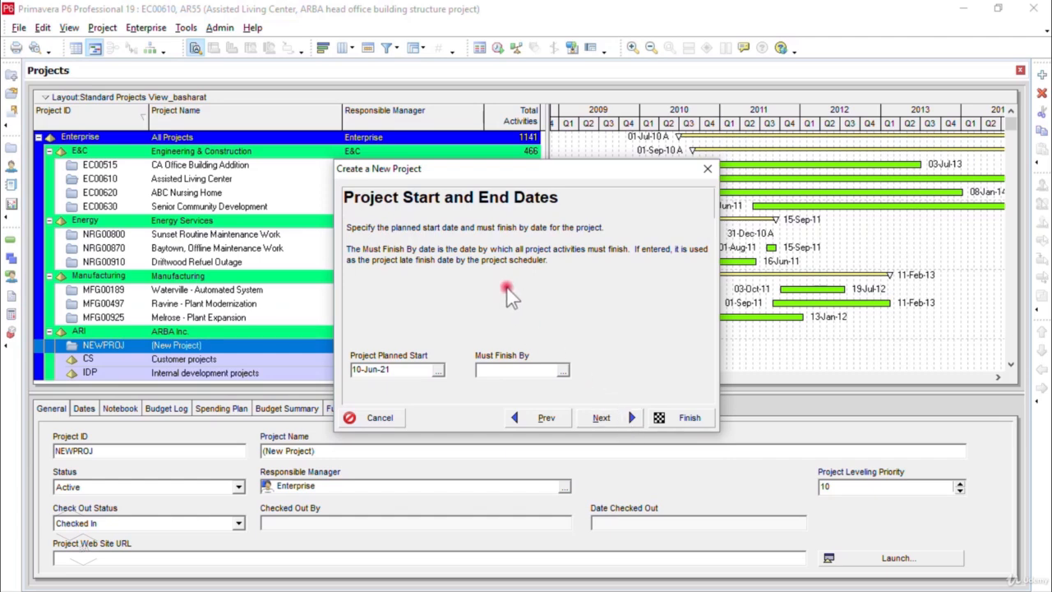
Set the project planned start to 20-Jun-21, leaving the must-finish-by date empty.
click(438, 370)
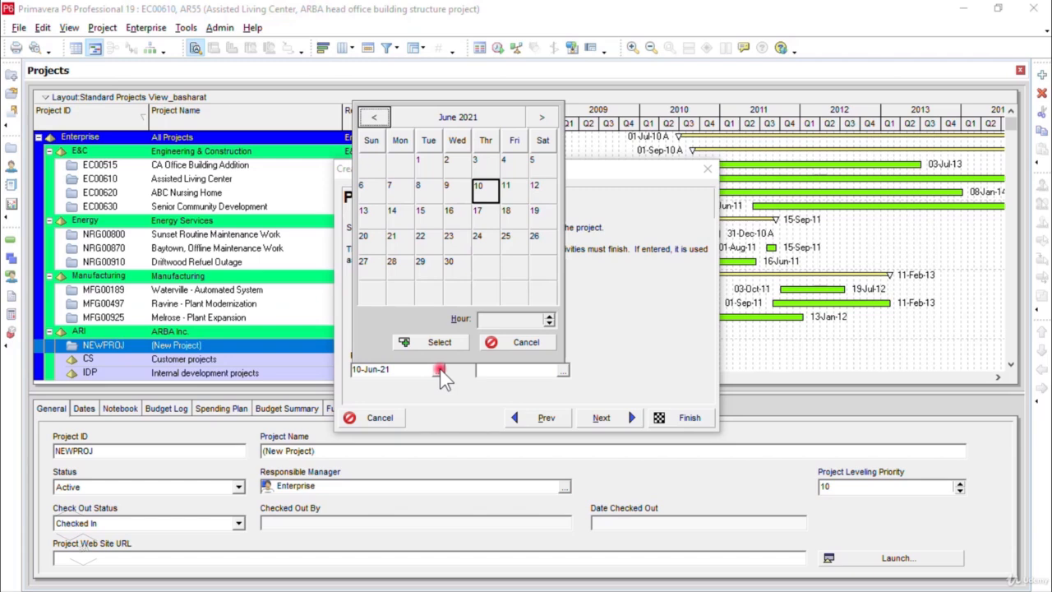
click(363, 236)
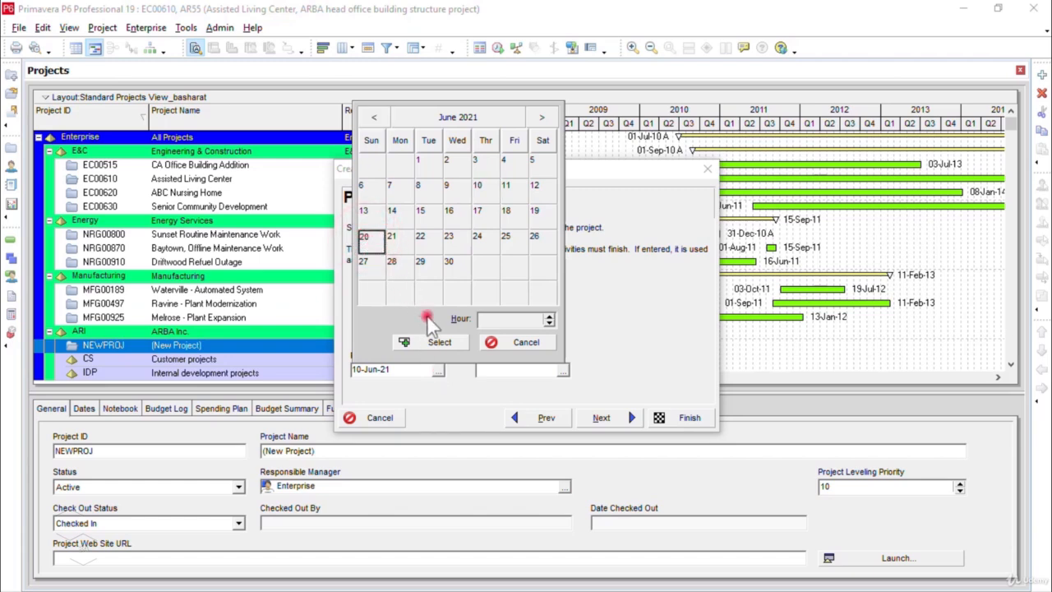
click(443, 344)
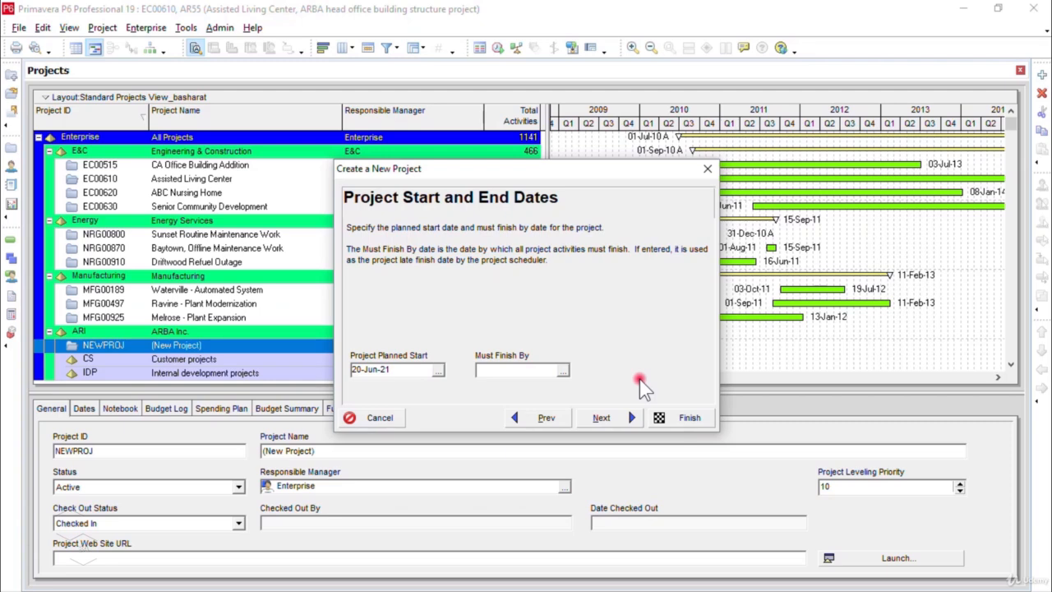
click(616, 419)
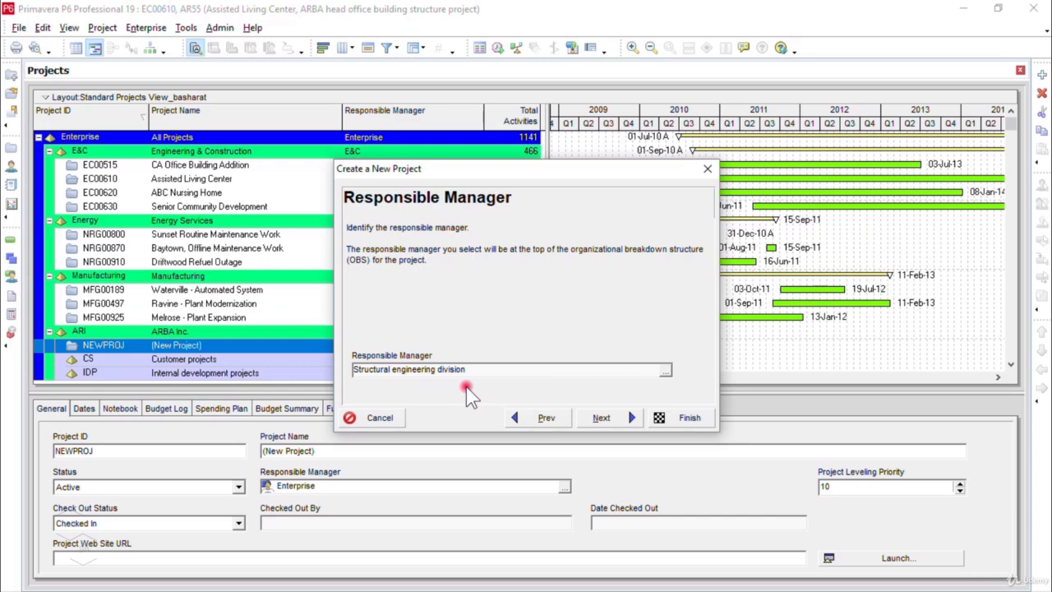
Accept Structural engineering division as responsible manager, keep Standard Rate as the rate type, and finish creating the project.
click(616, 421)
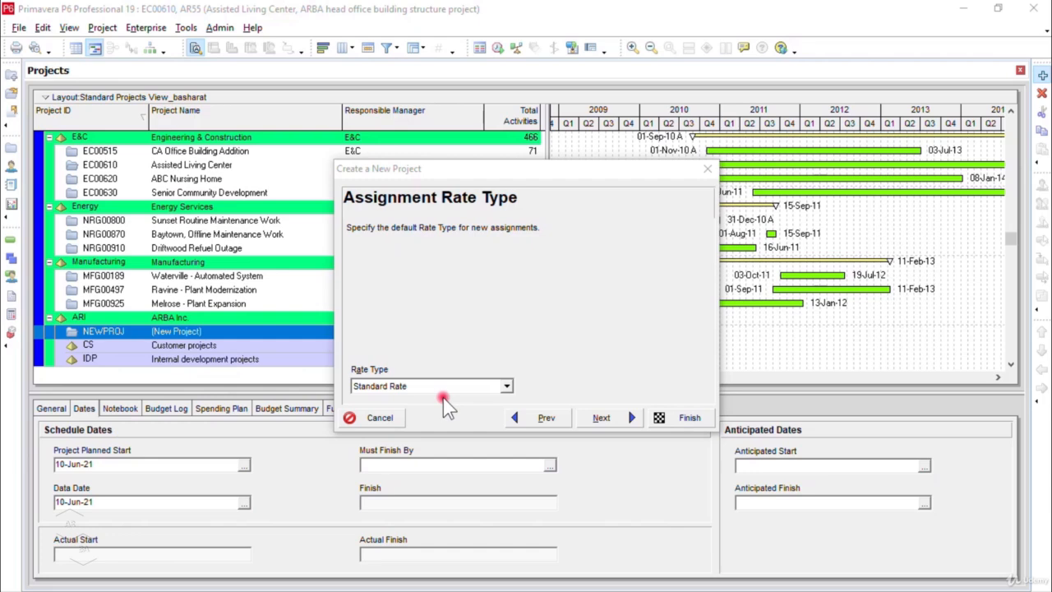
click(507, 387)
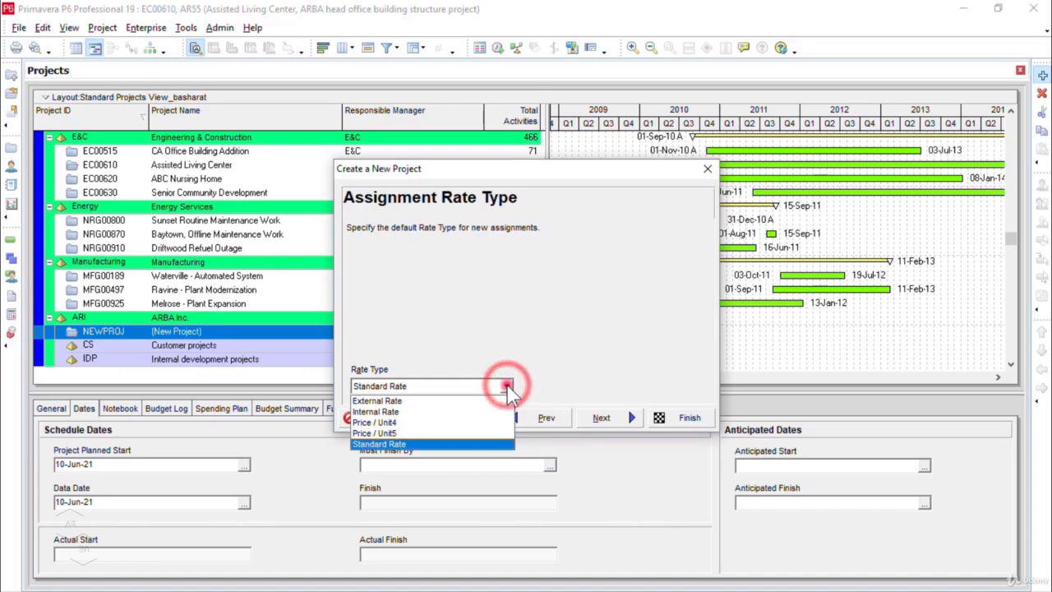
key(Down)
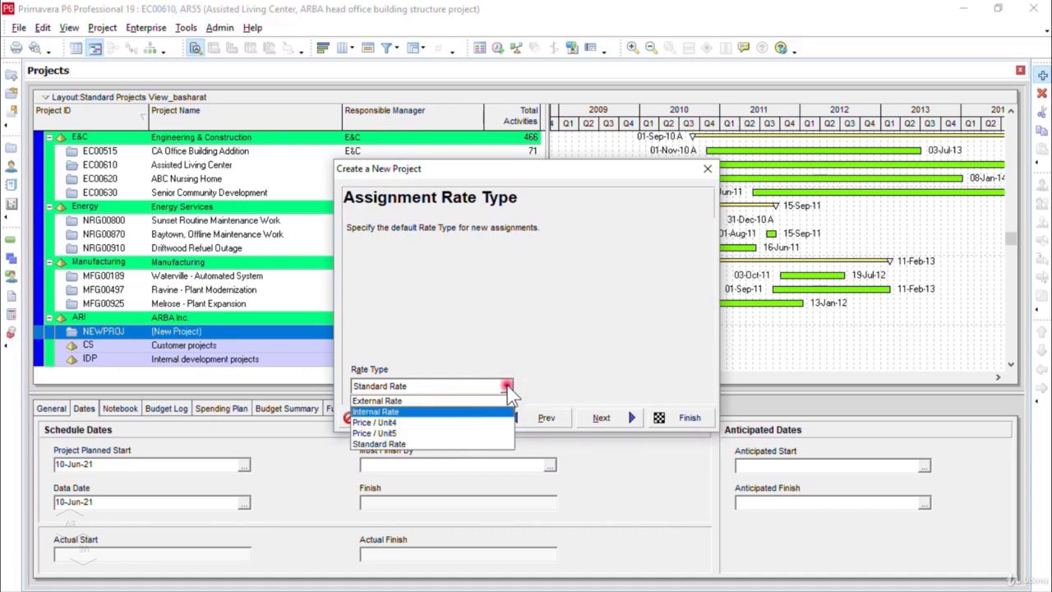
click(539, 352)
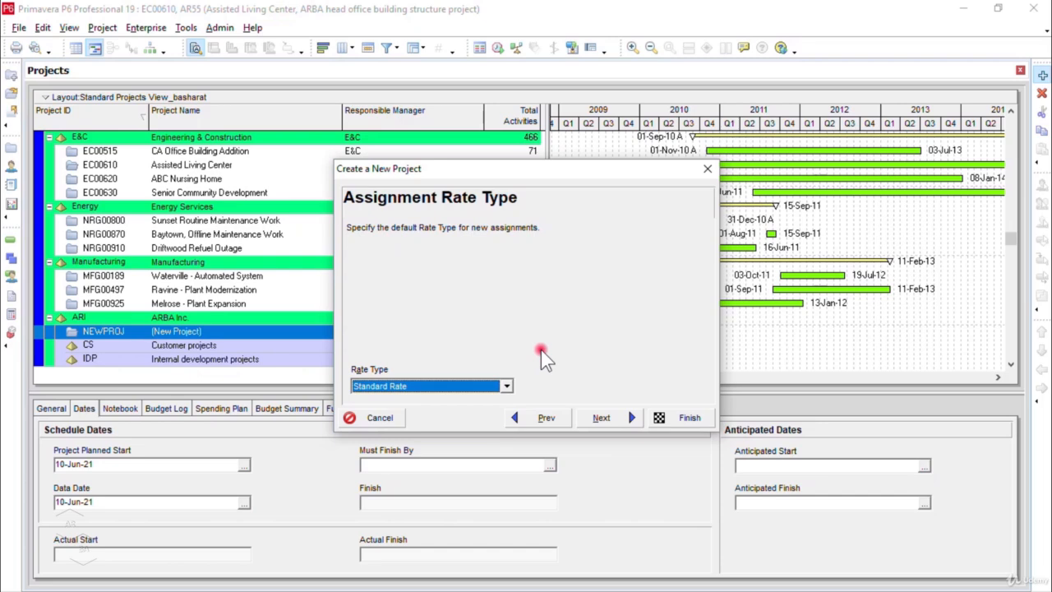
click(612, 418)
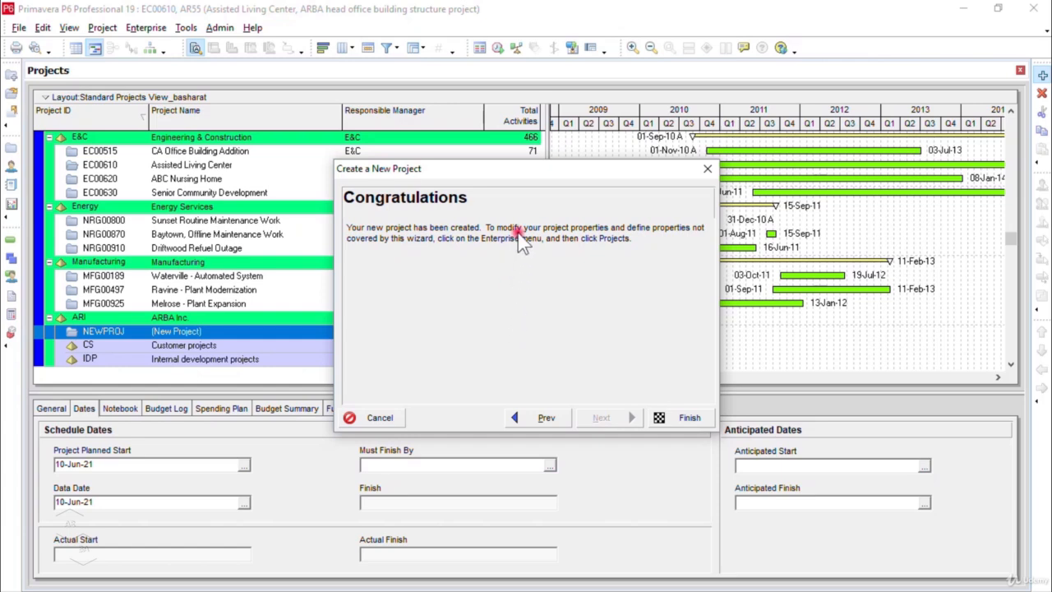
click(688, 417)
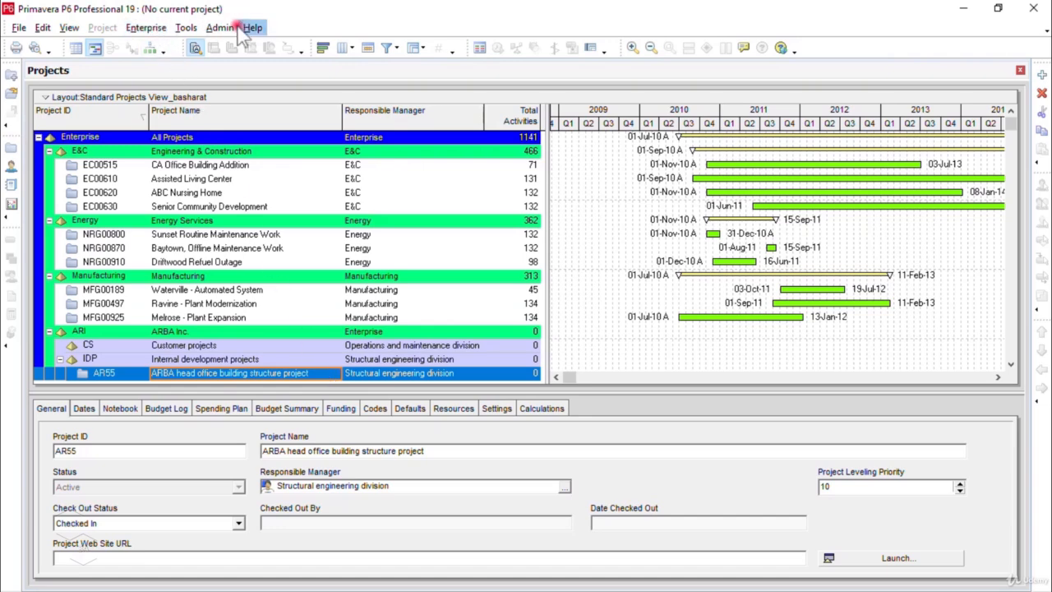
Open the AR55 project and display its WBS with a widened WBS Name column.
right_click(291, 373)
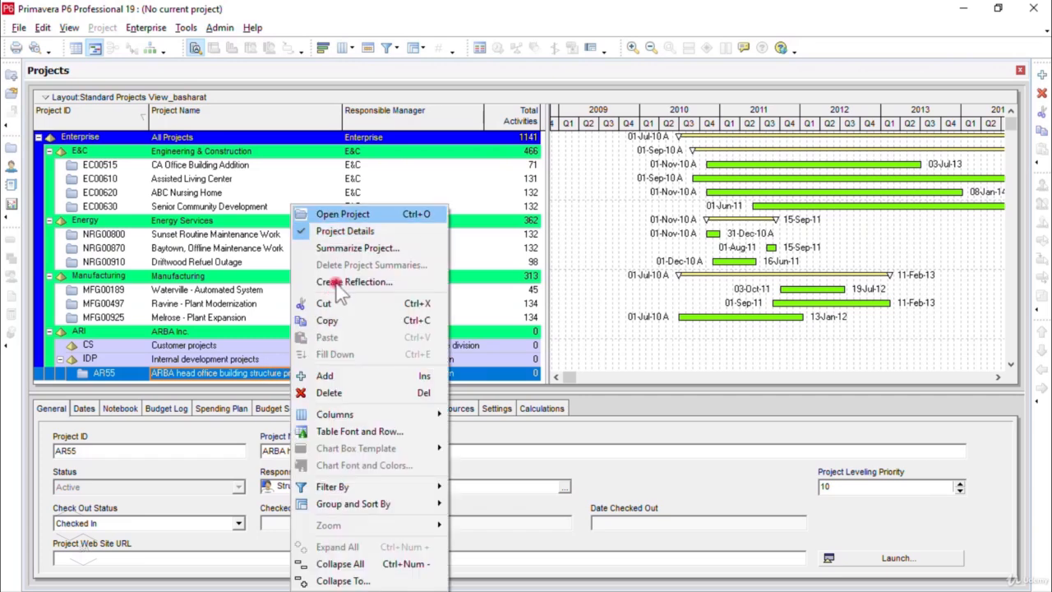
click(369, 217)
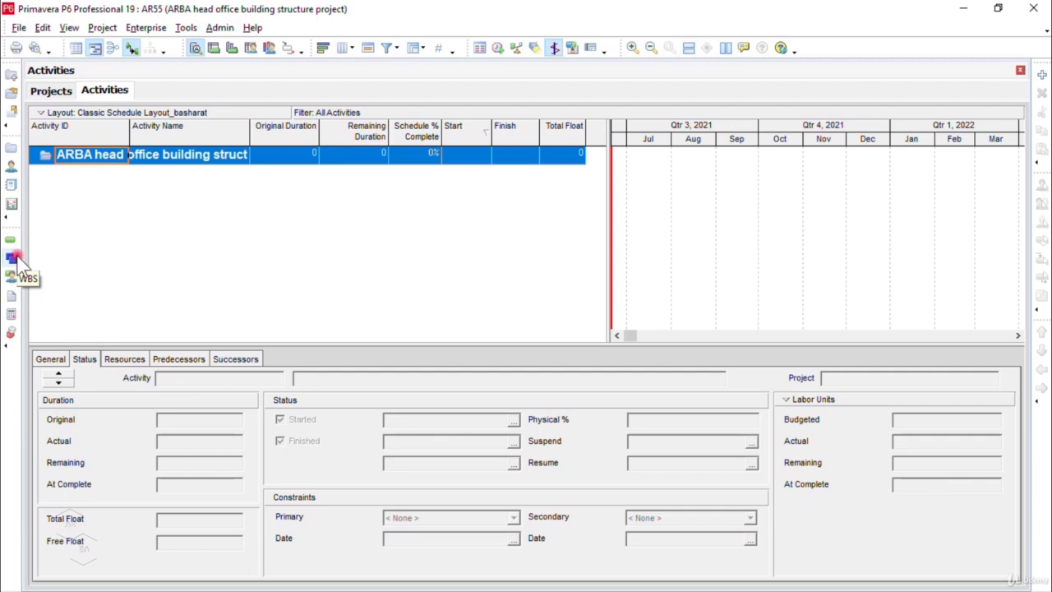
click(16, 259)
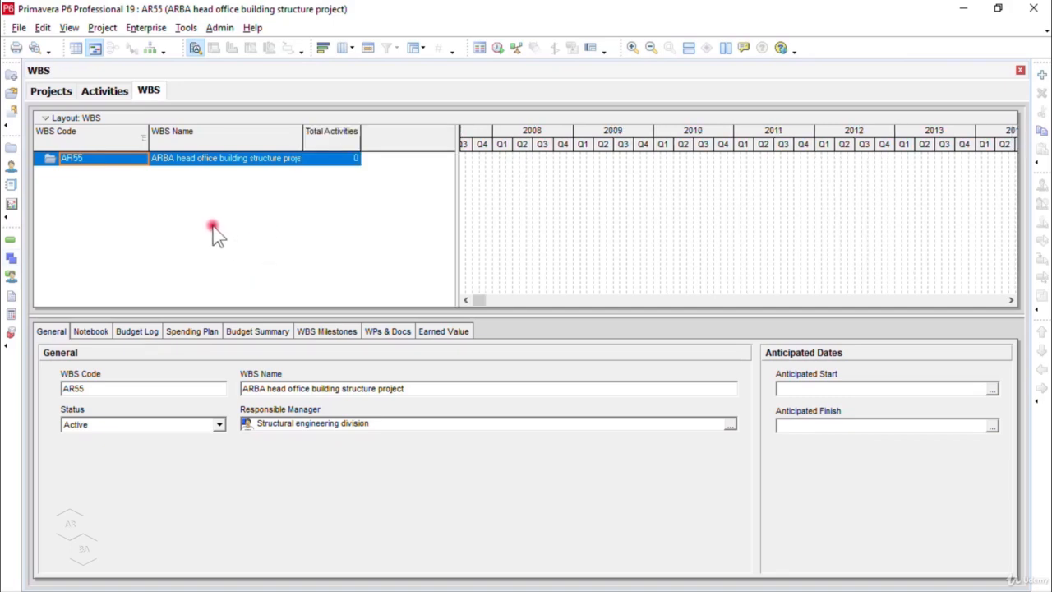
drag(304, 138, 408, 134)
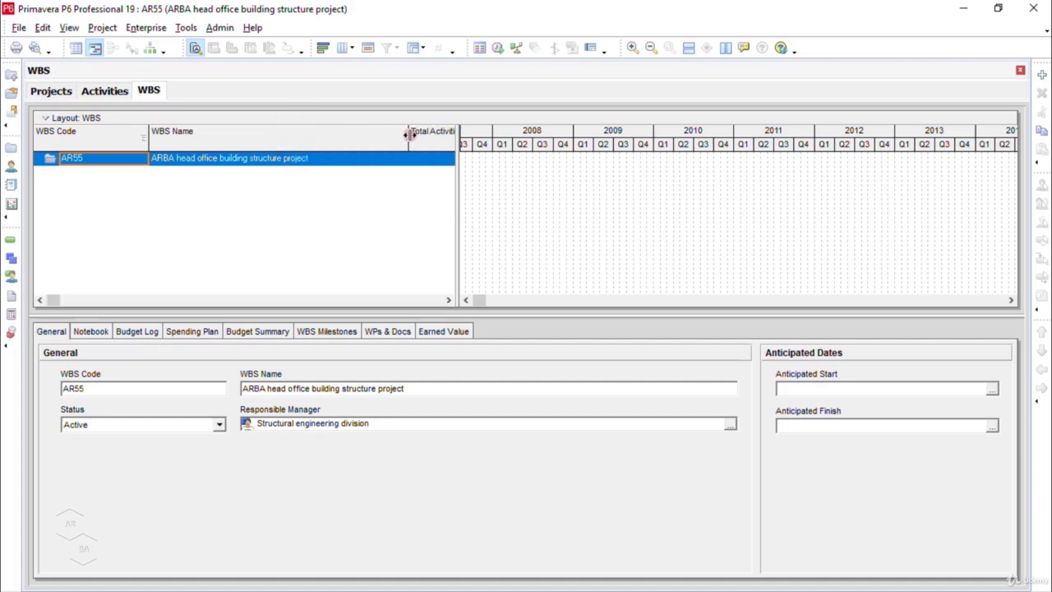
Check the project's Activities view, return to the WBS, and widen the WBS table to show the full Total Activities column.
click(383, 257)
drag(457, 277, 483, 283)
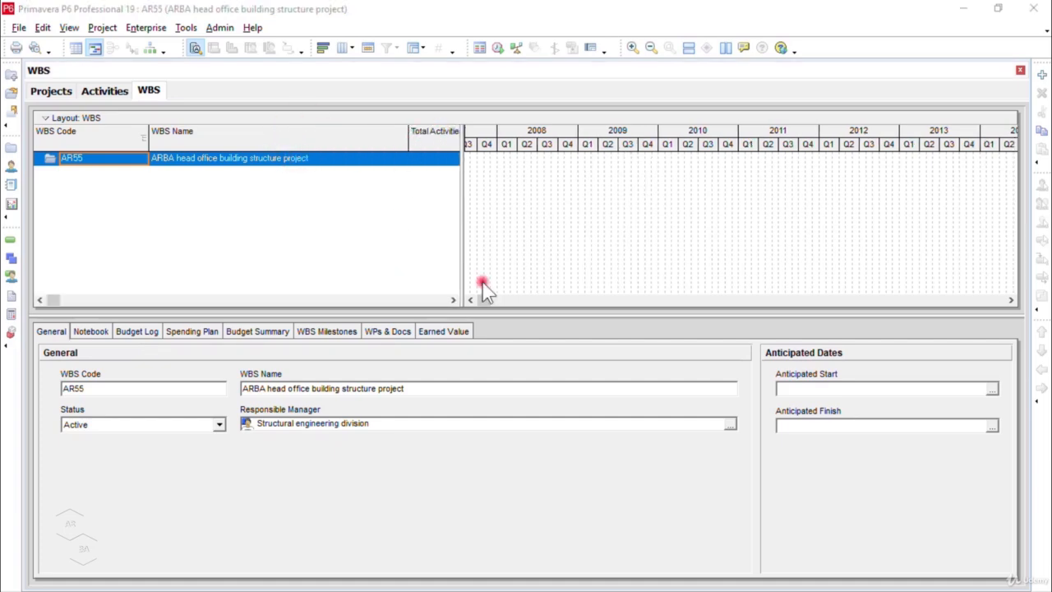
click(124, 90)
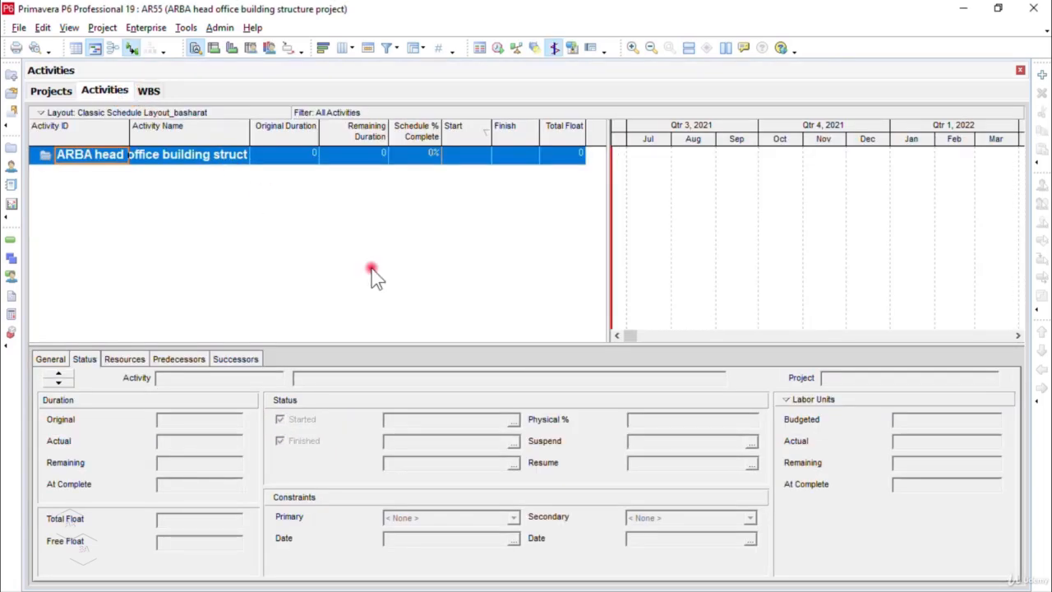
click(15, 261)
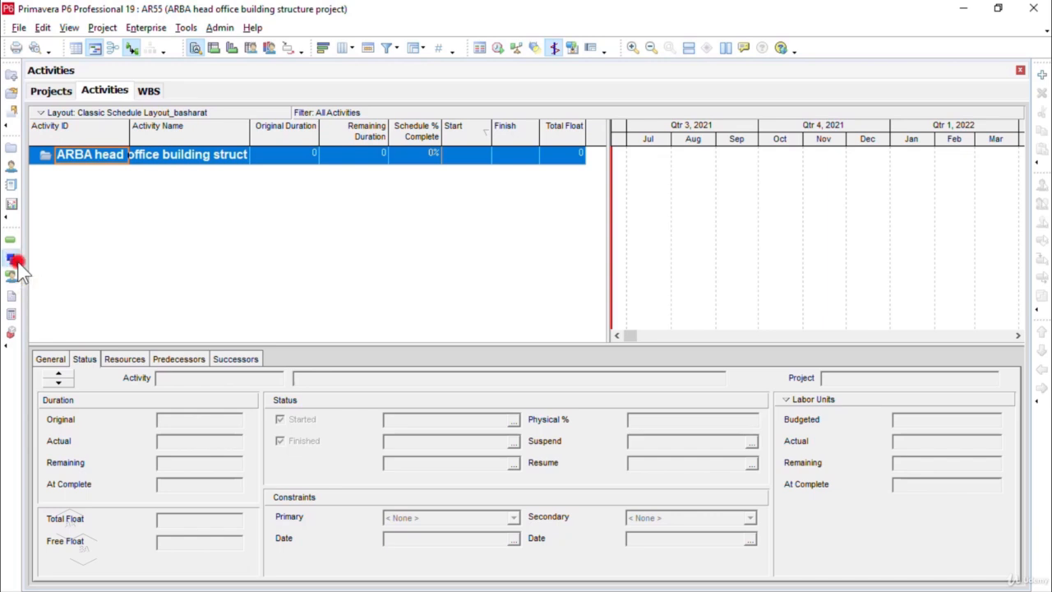
drag(305, 240, 535, 246)
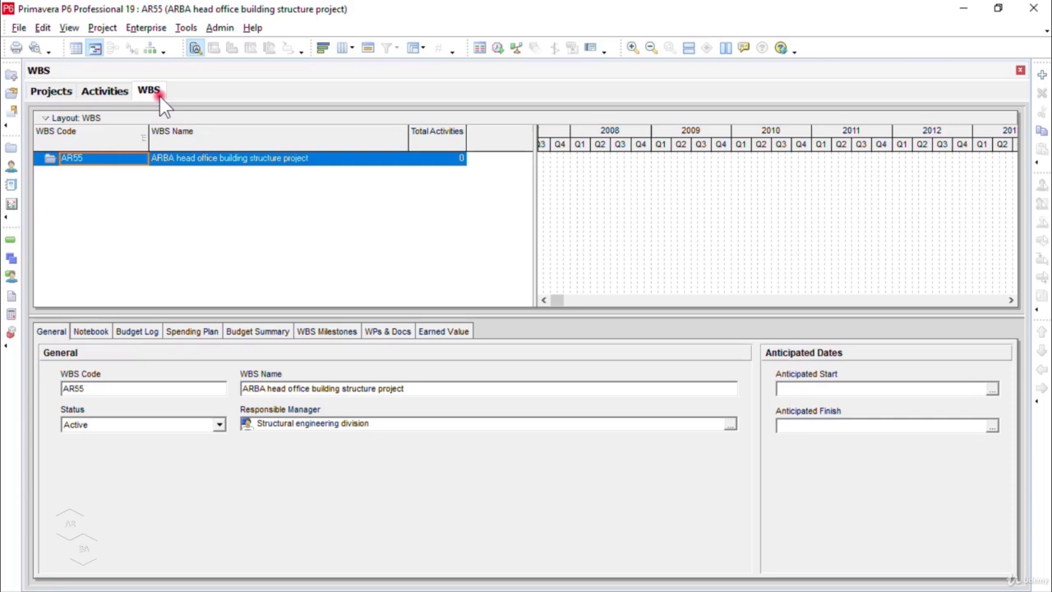
click(102, 27)
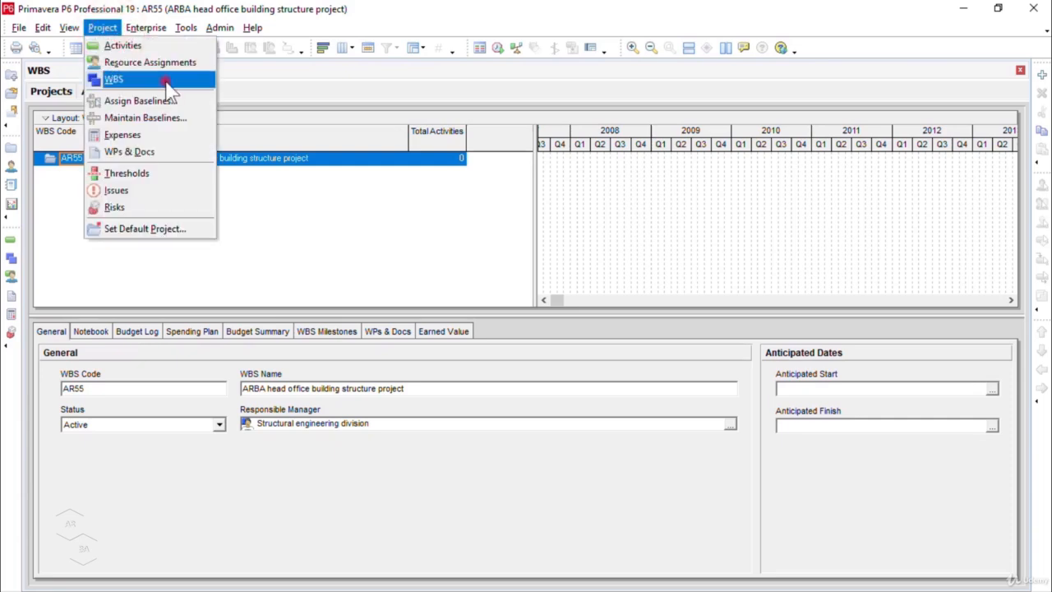
click(66, 265)
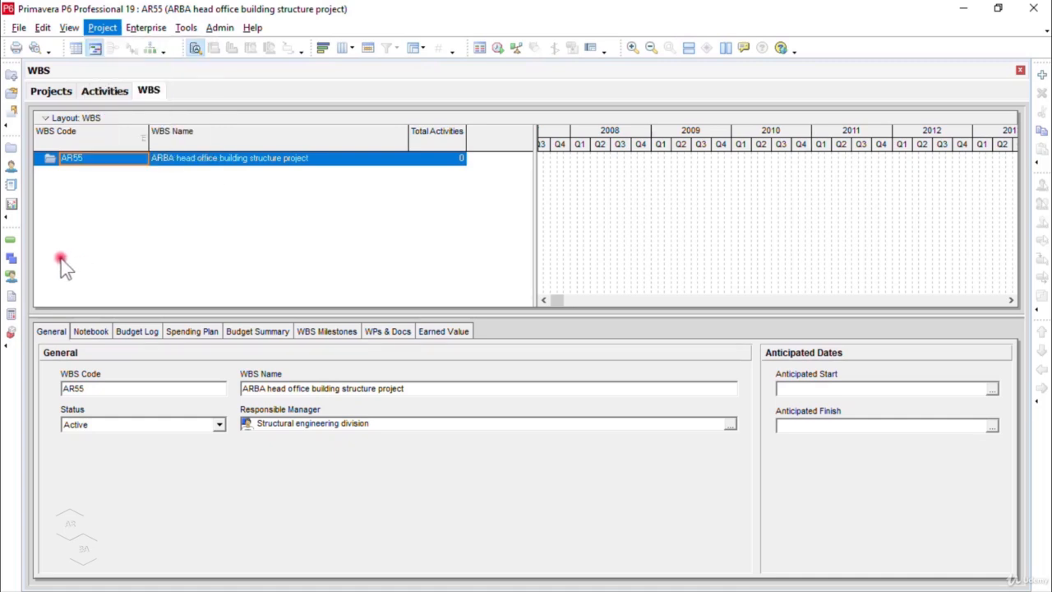
click(28, 259)
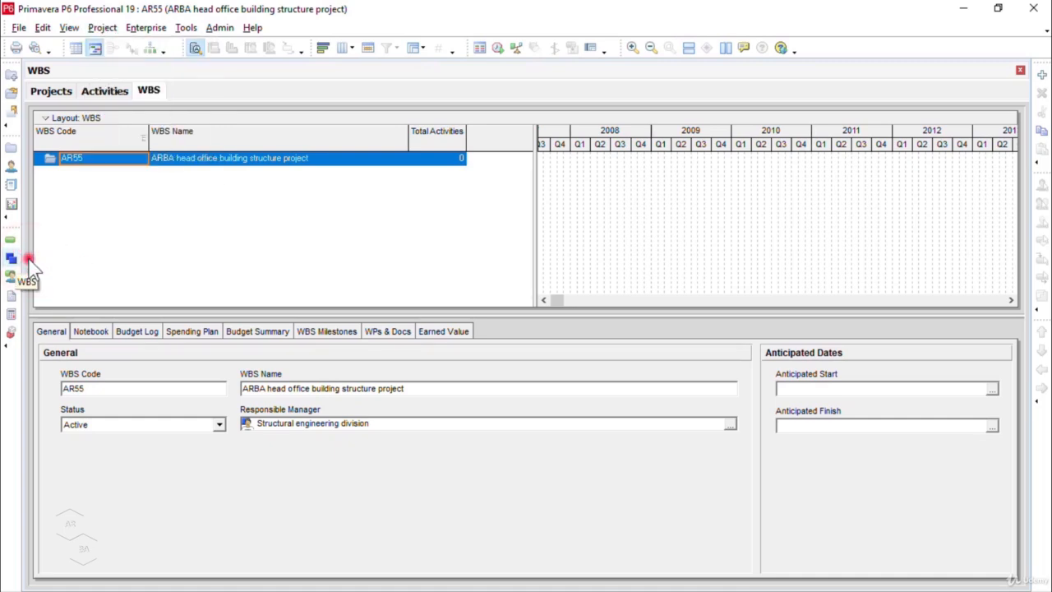
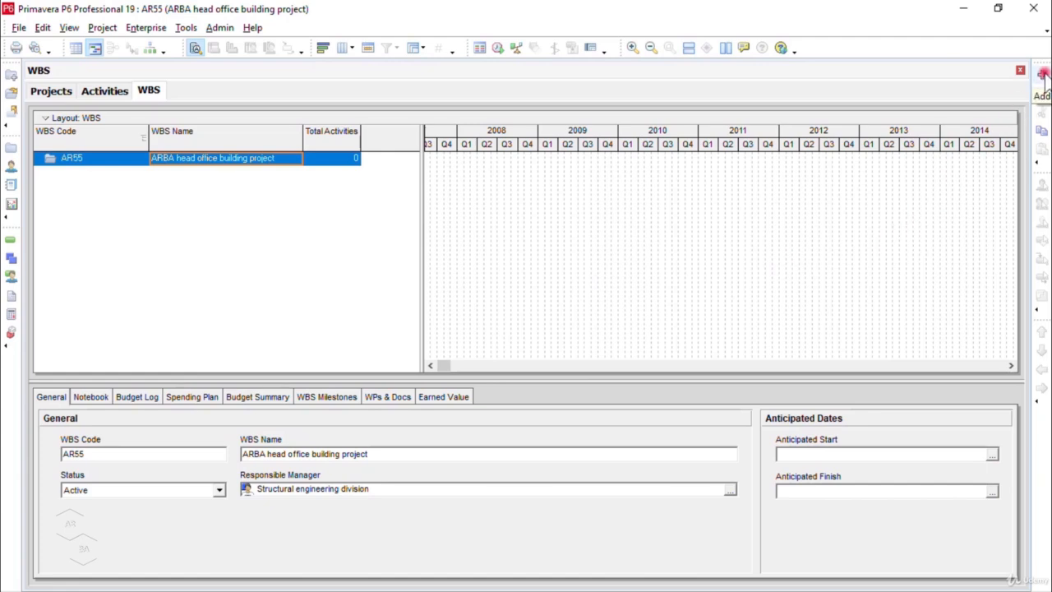
Add four new WBS elements under AR55, each nested one level below the previous one.
click(1042, 76)
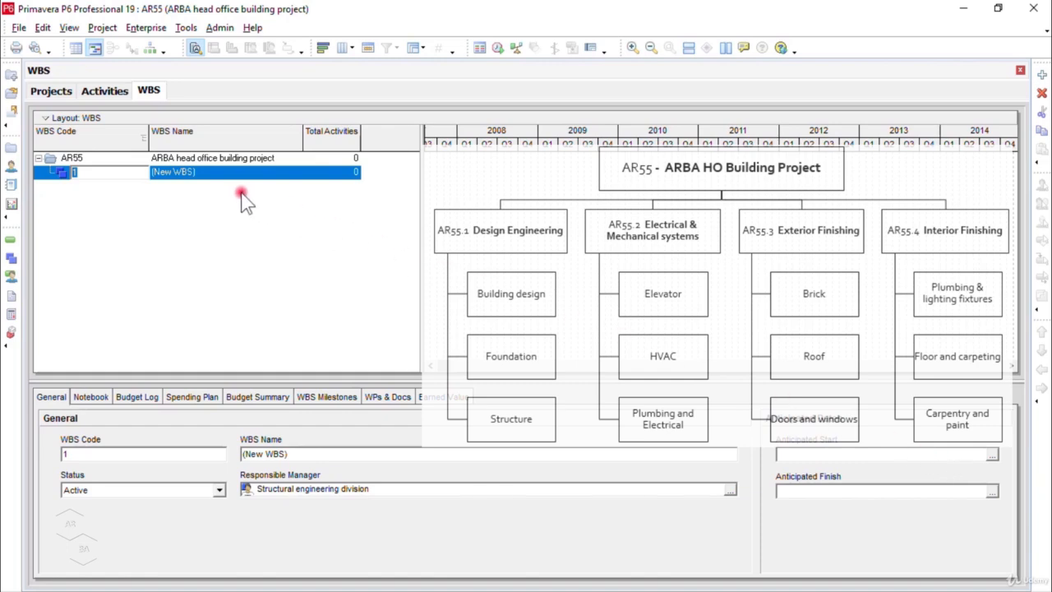
click(1042, 76)
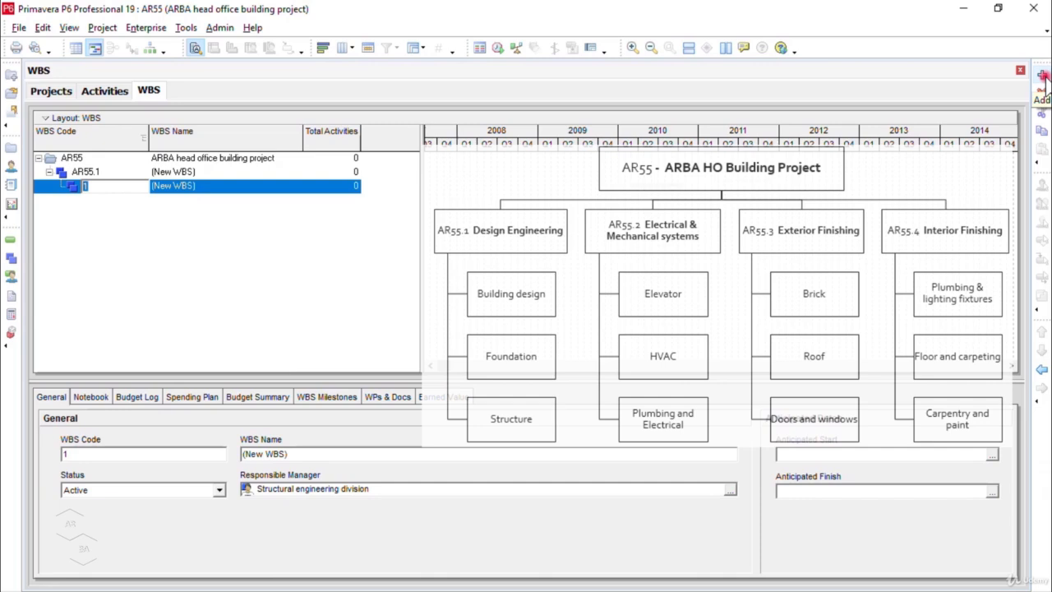
click(1042, 76)
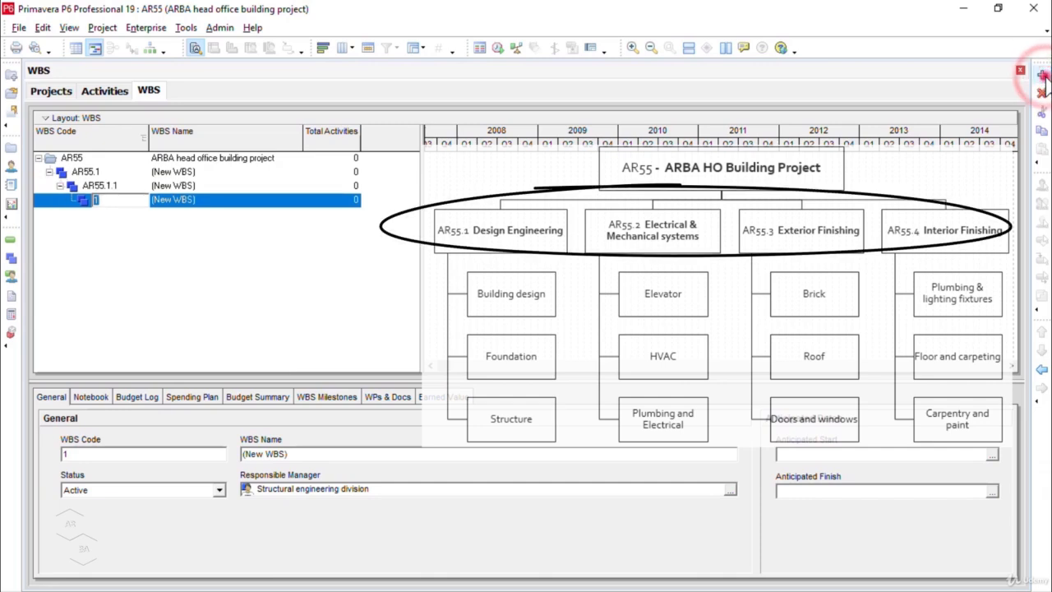
click(1042, 76)
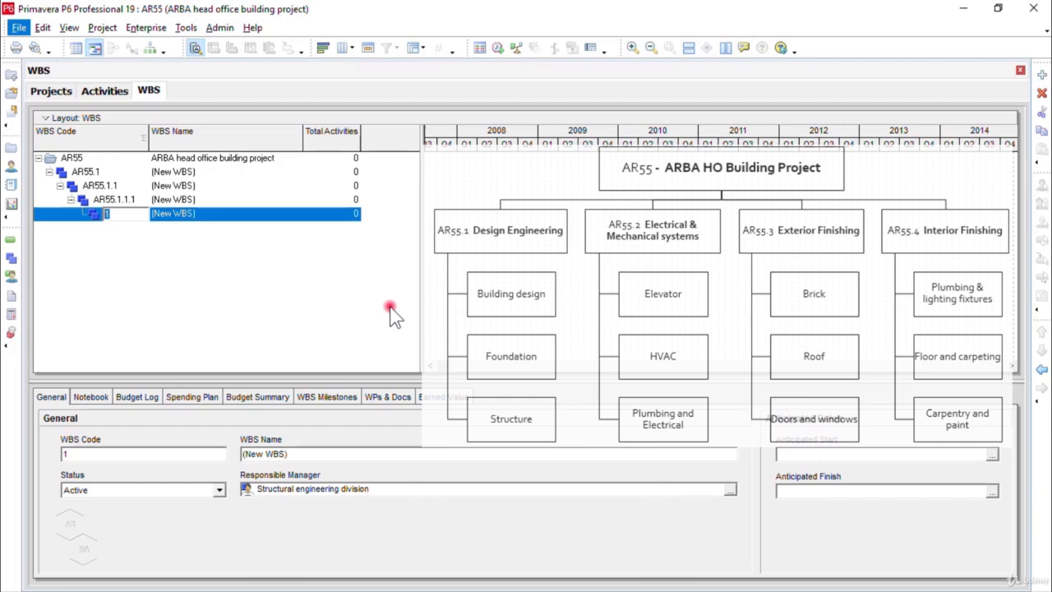
Name the first new WBS element "Design engineering" and the second "Electrical and mechanical system".
click(225, 171)
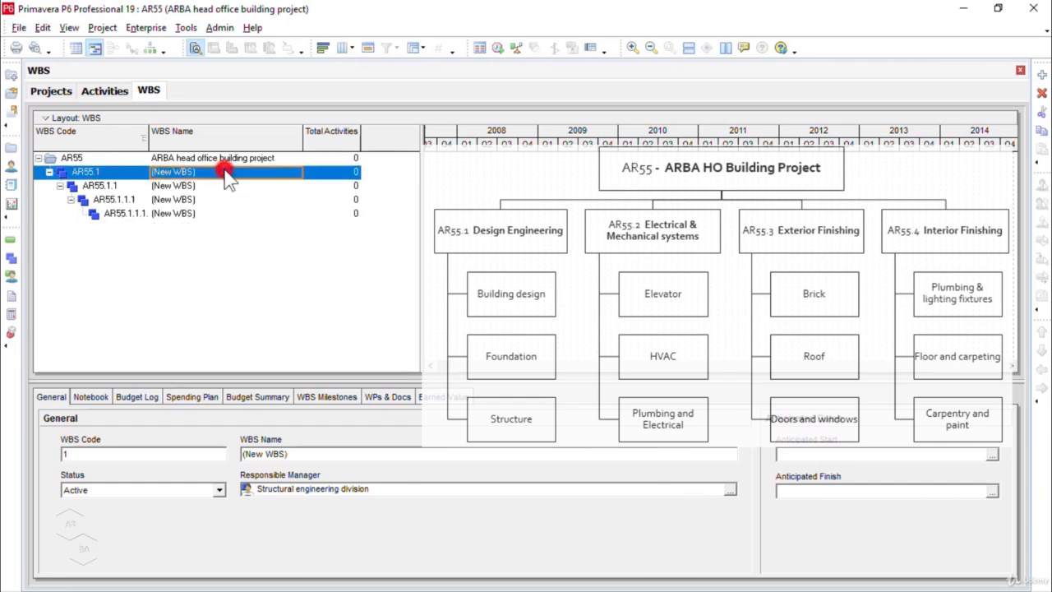
click(225, 171)
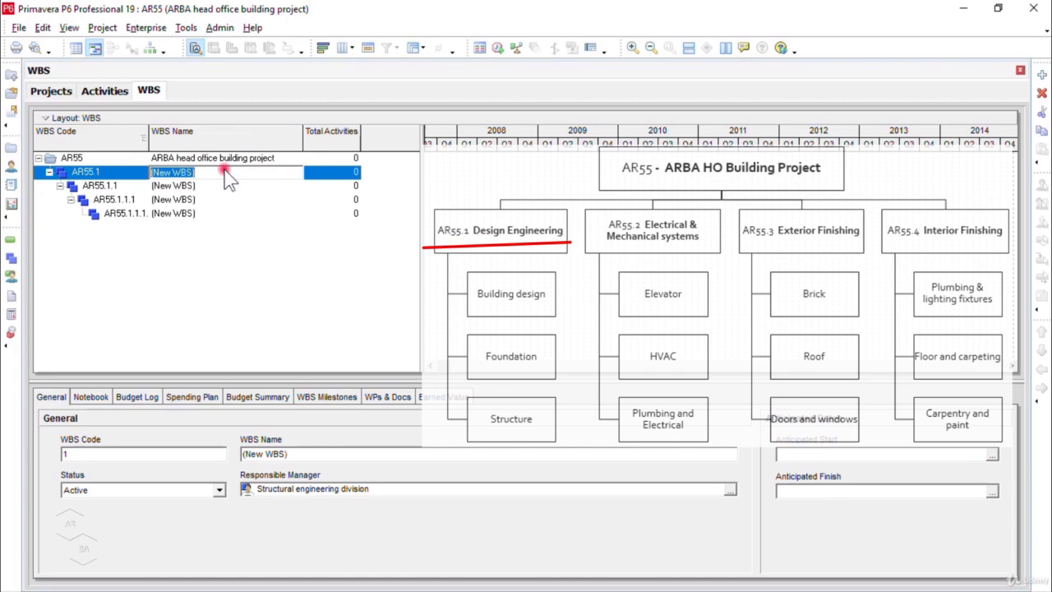
text(Design engineering)
click(213, 189)
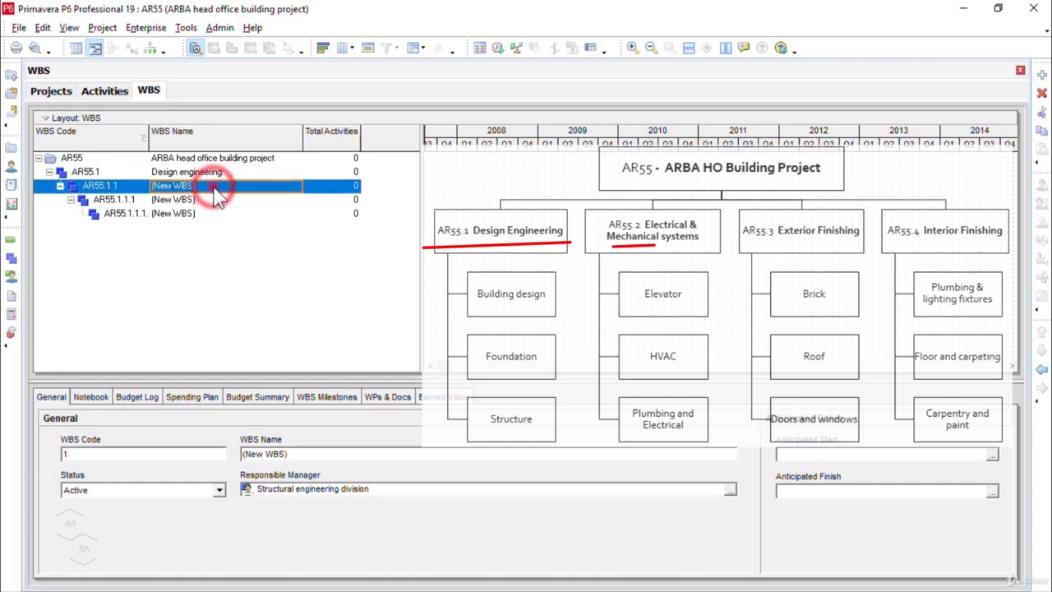
click(214, 189)
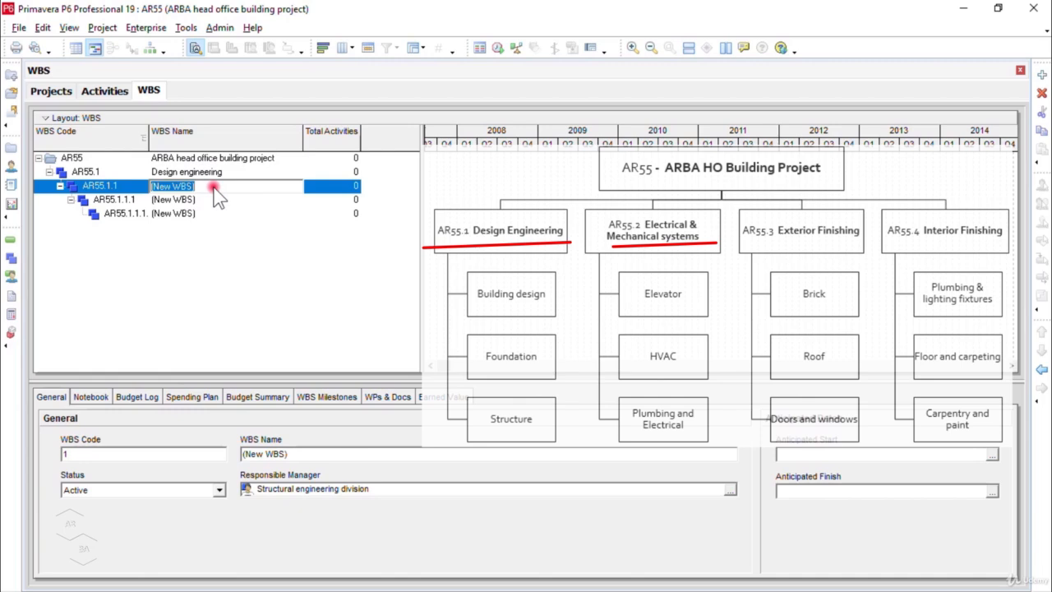
text(Electrical and mechanical system)
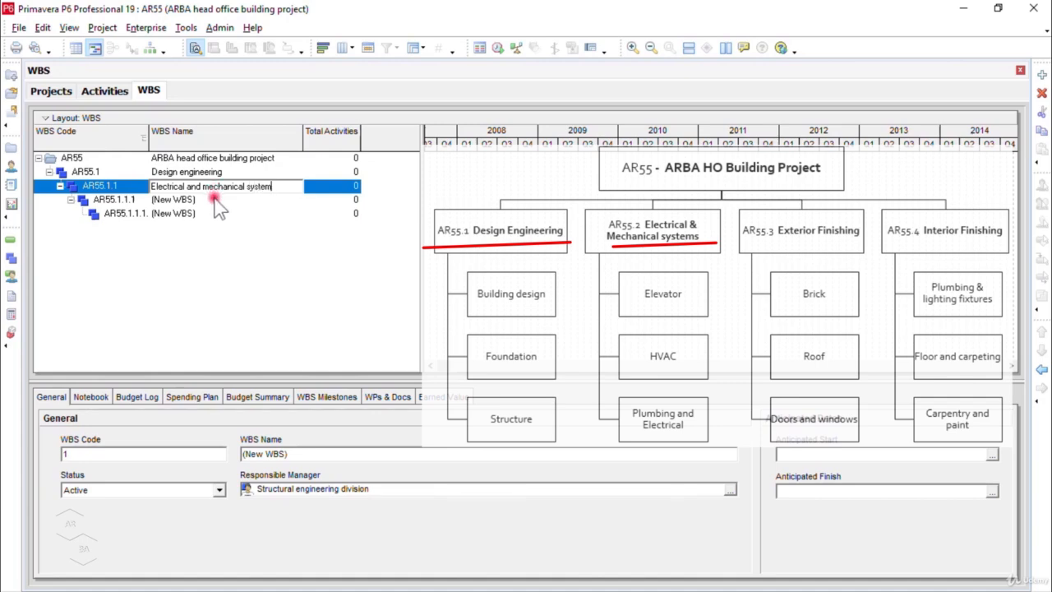
Name the third new WBS element "Exterior finishing" and the fourth "Interior finishing".
click(216, 200)
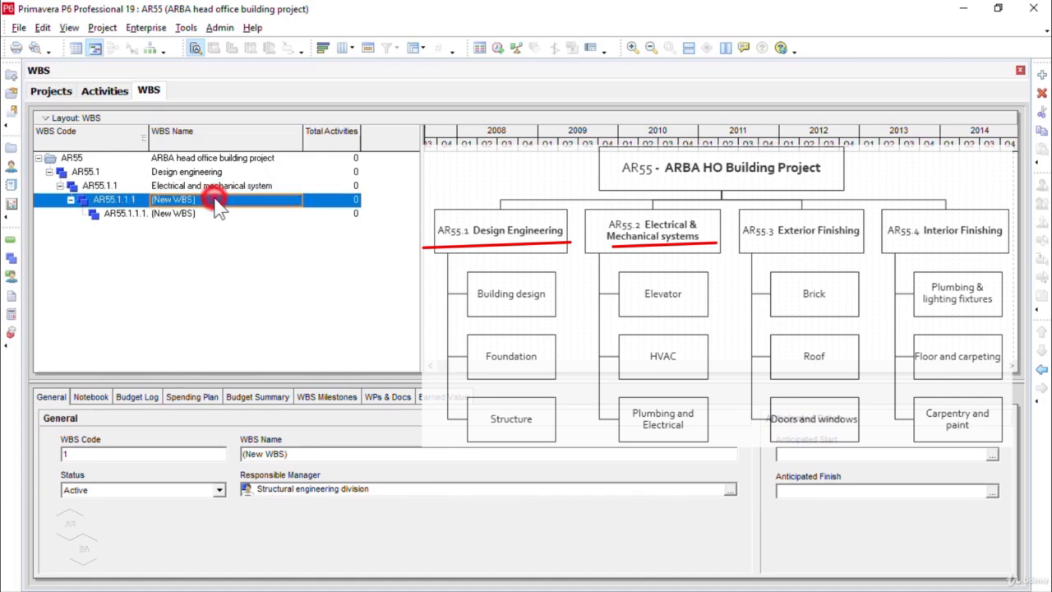
click(216, 201)
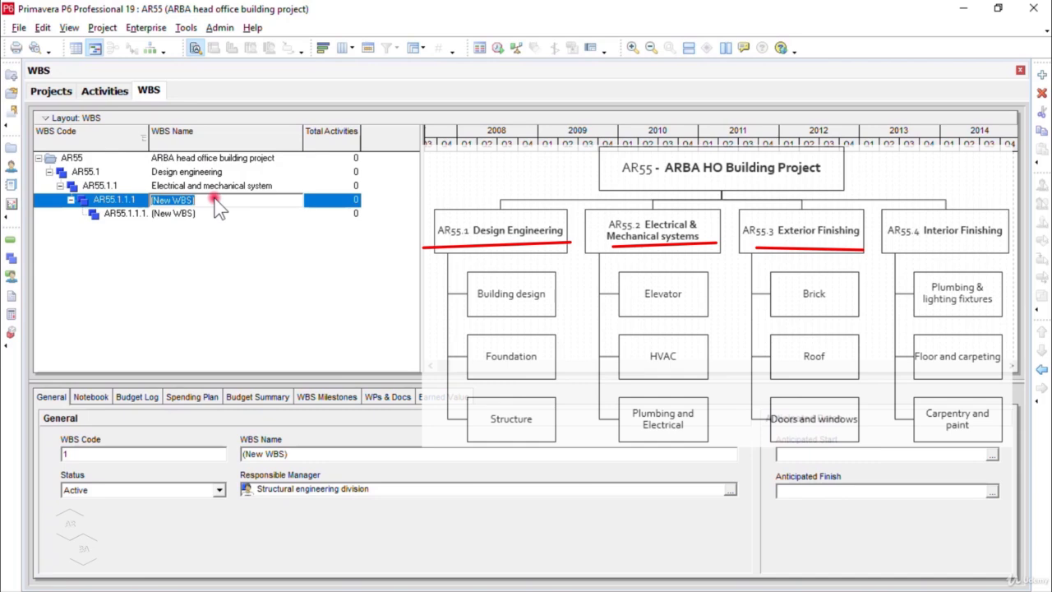
text(Exterior finishing)
click(227, 217)
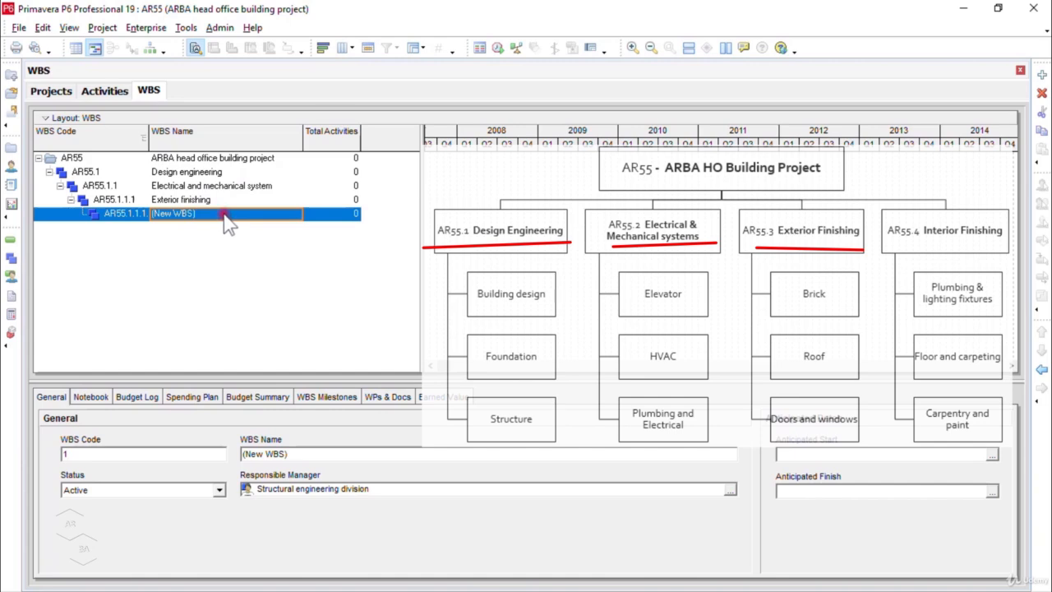
click(223, 214)
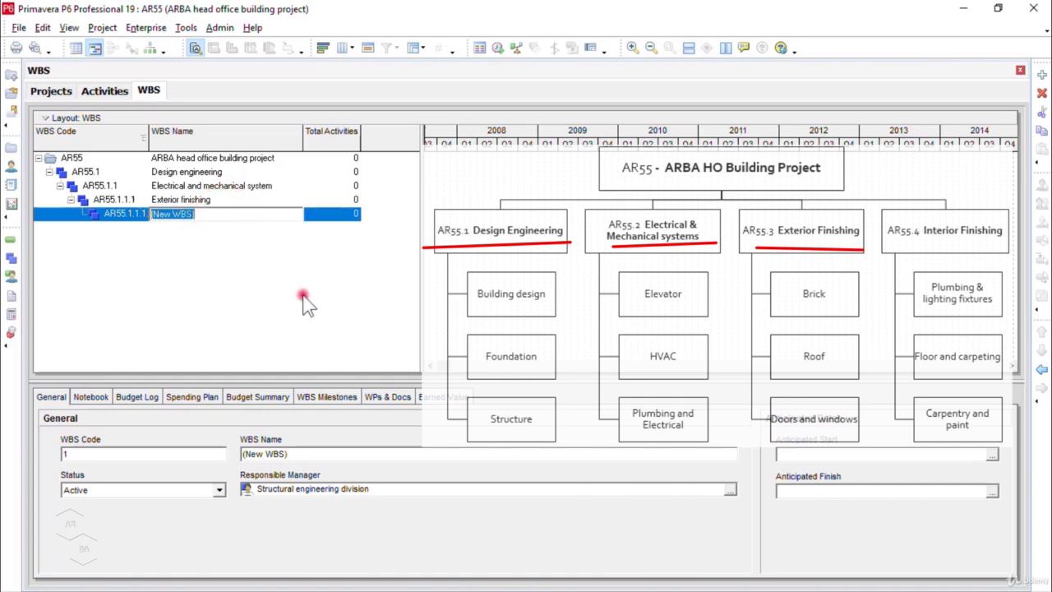
text(Inter)
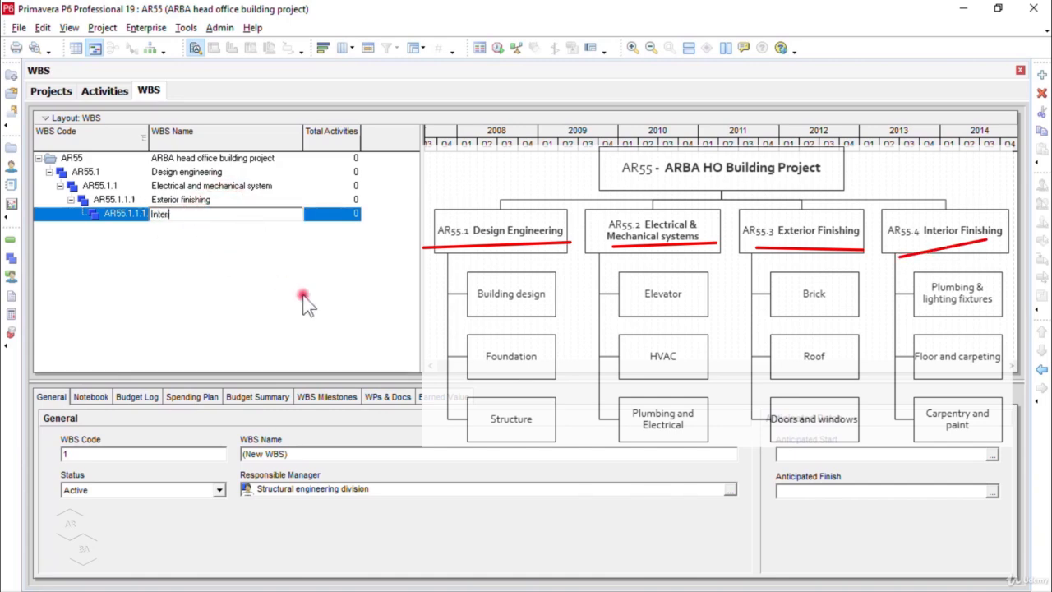
text(ior finishing)
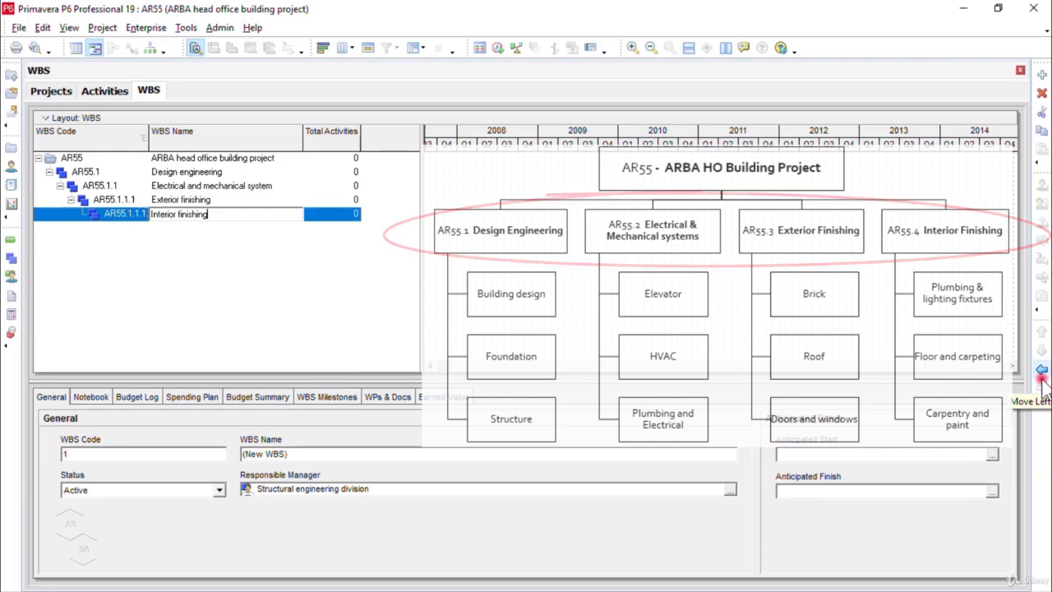
Promote the Electrical and mechanical system and Exterior finishing elements to the first level below AR55, as AR55.2 and AR55.3.
click(223, 187)
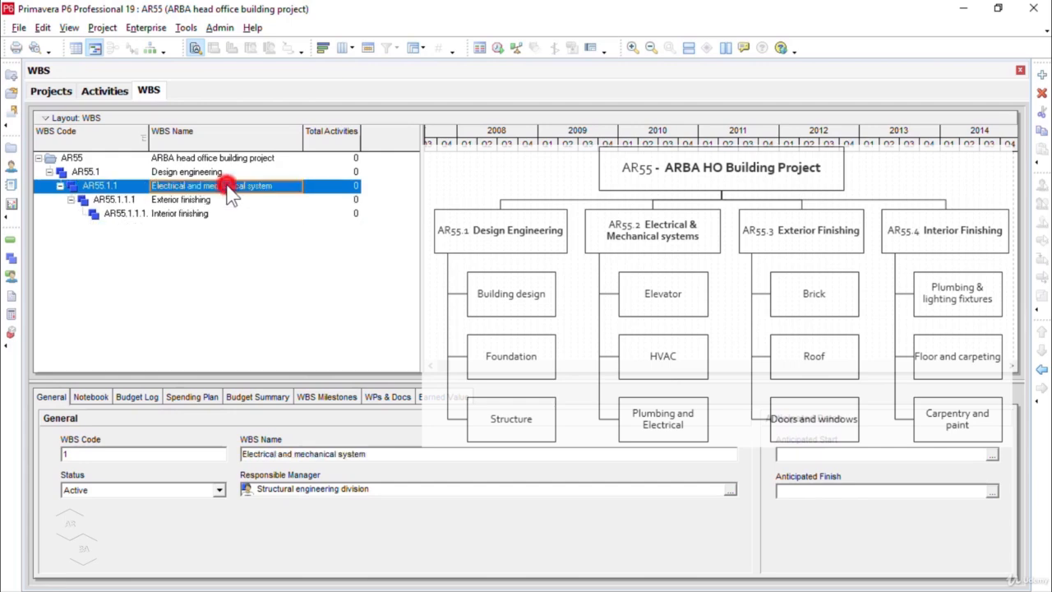
click(1041, 370)
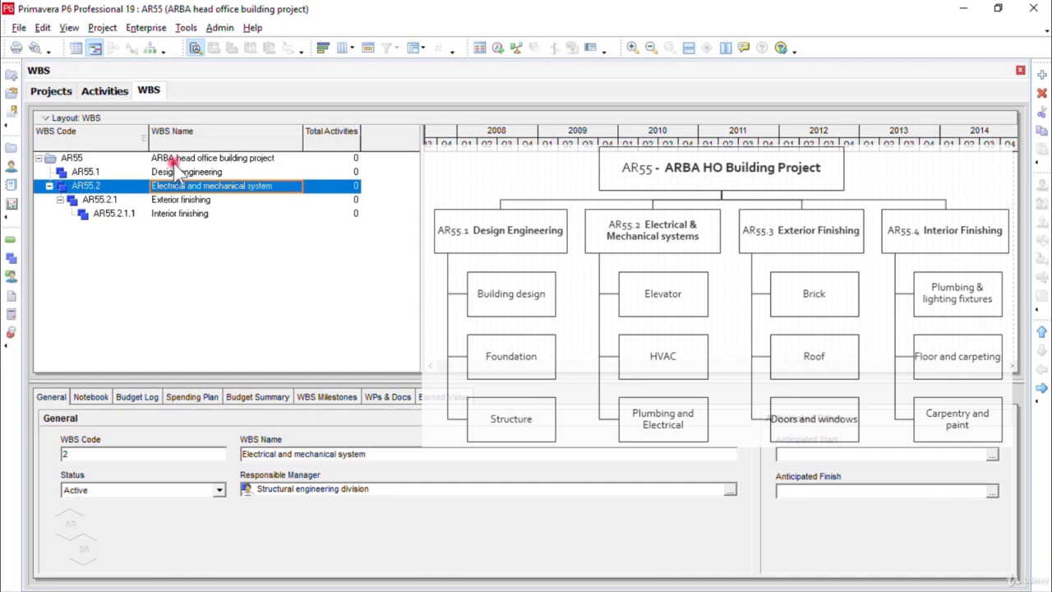
click(164, 202)
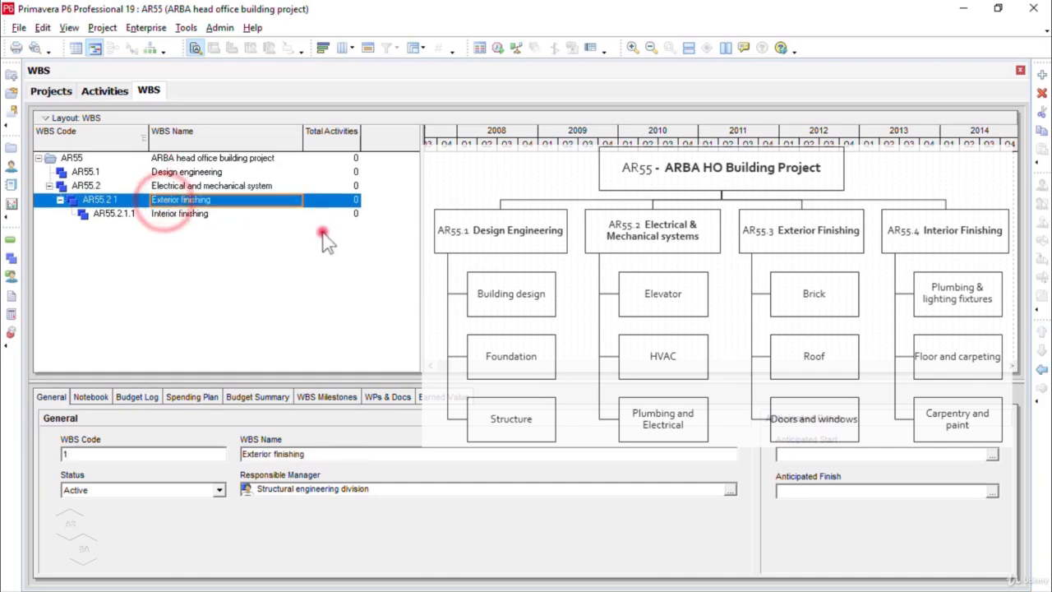
click(1041, 370)
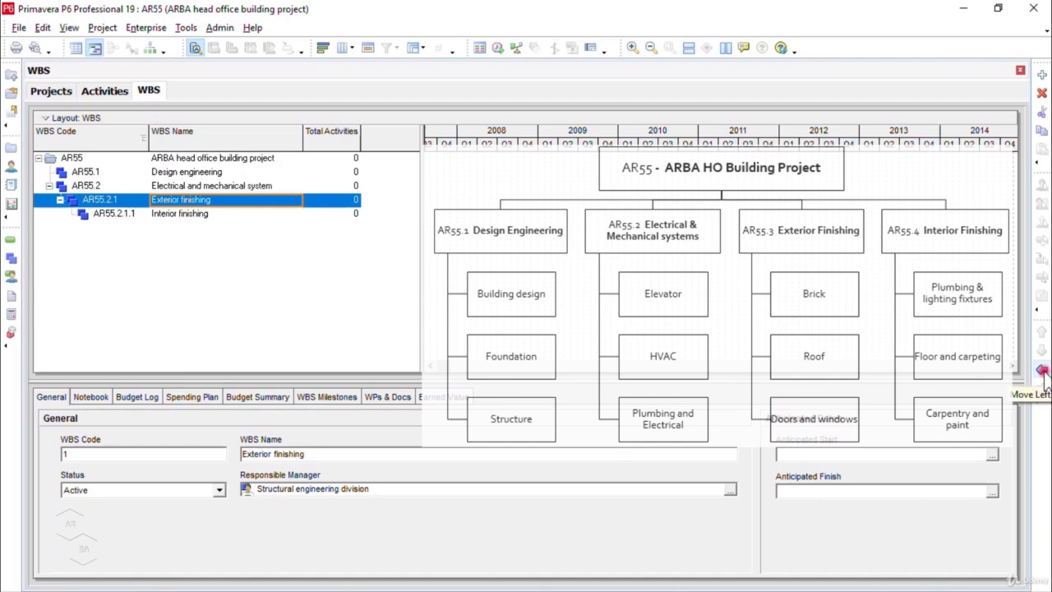
click(1041, 370)
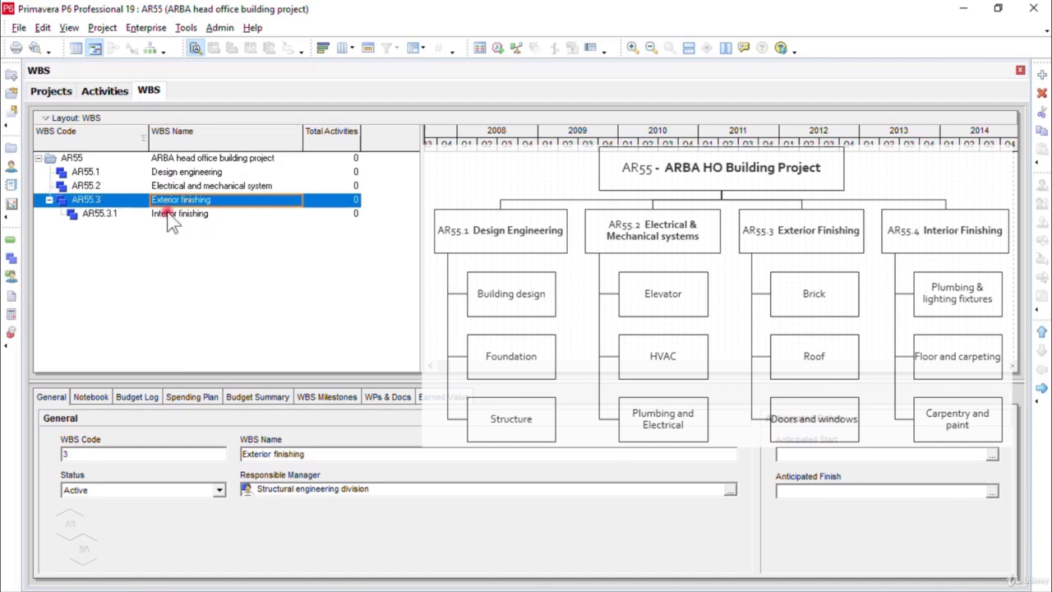
Promote the Interior finishing element to the first level below AR55, as AR55.4.
click(168, 215)
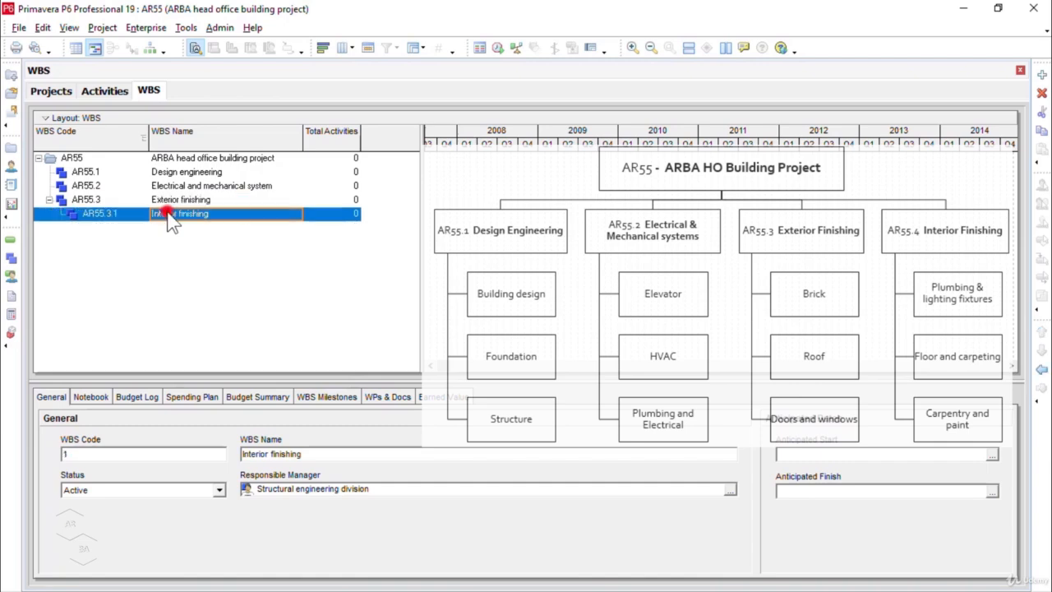
click(1041, 371)
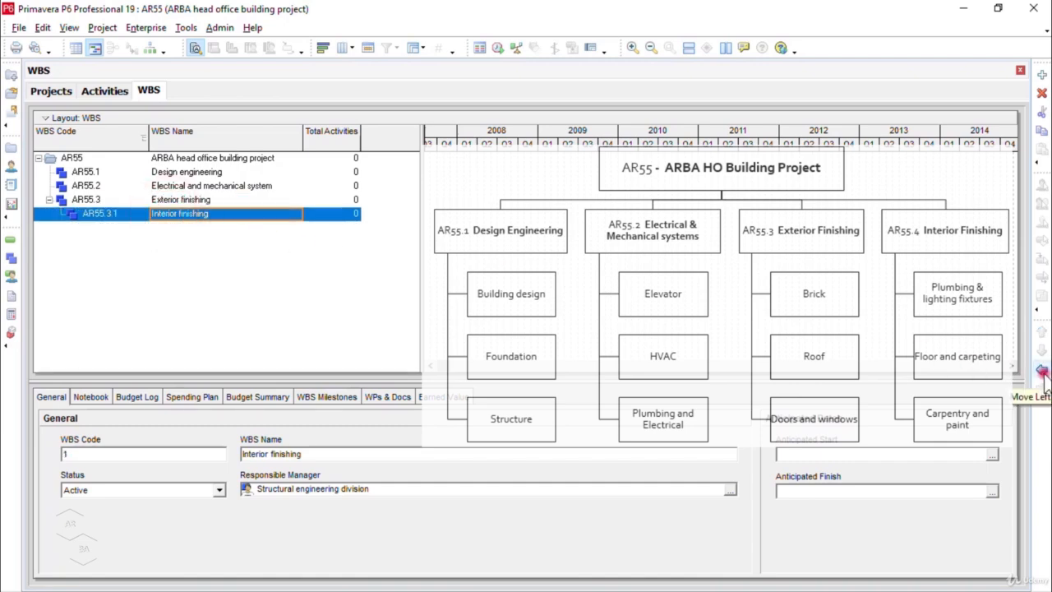
click(1041, 372)
click(189, 261)
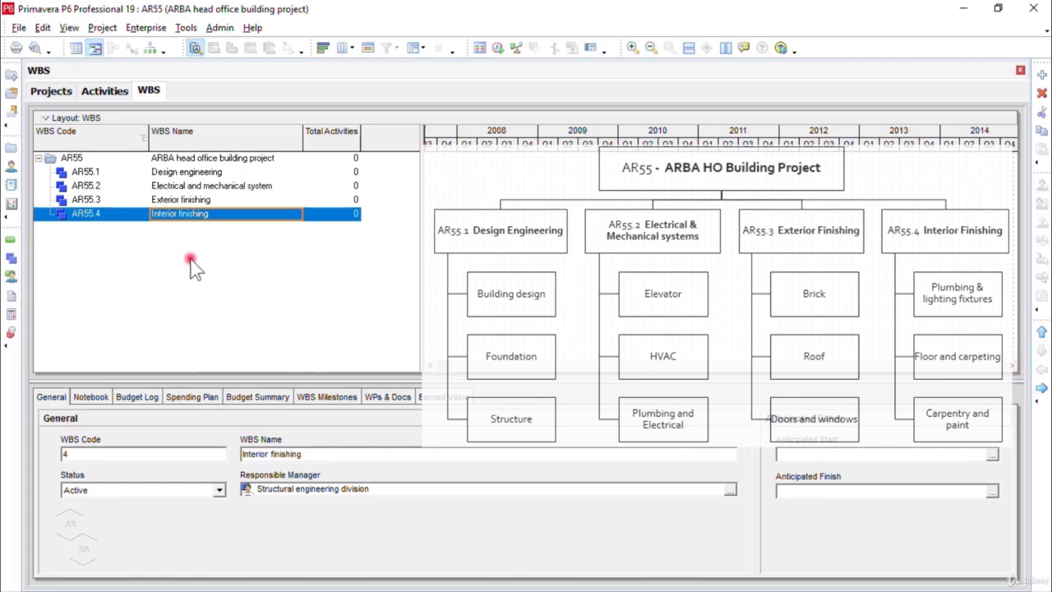
click(212, 162)
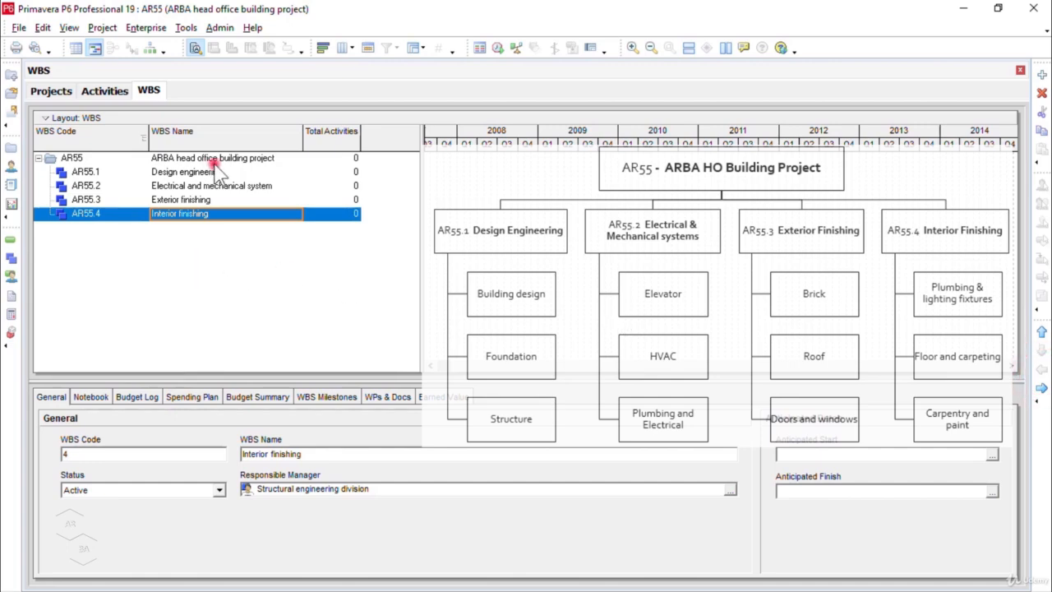
click(198, 258)
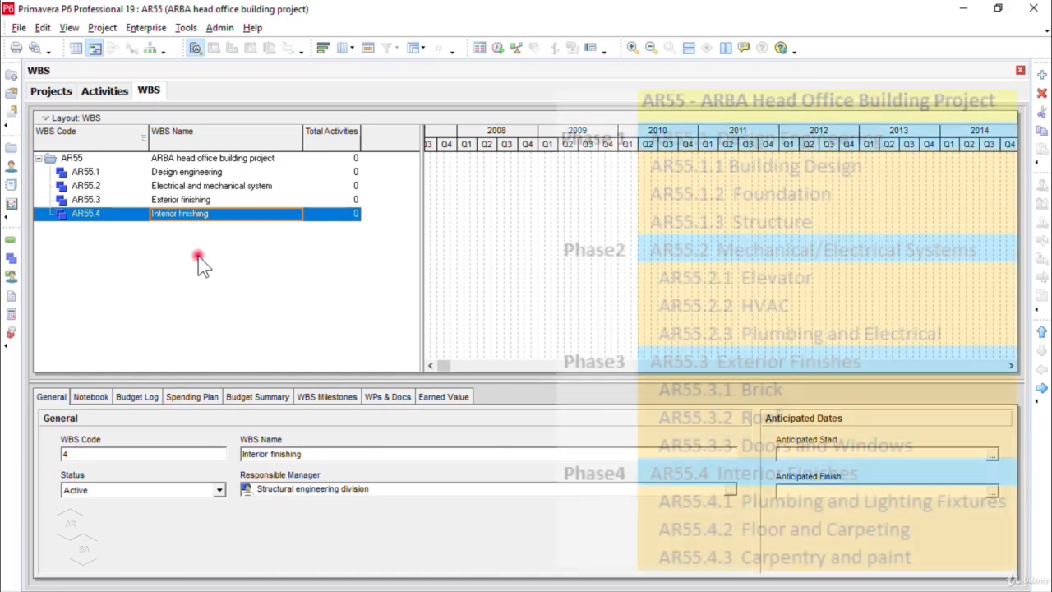
click(324, 315)
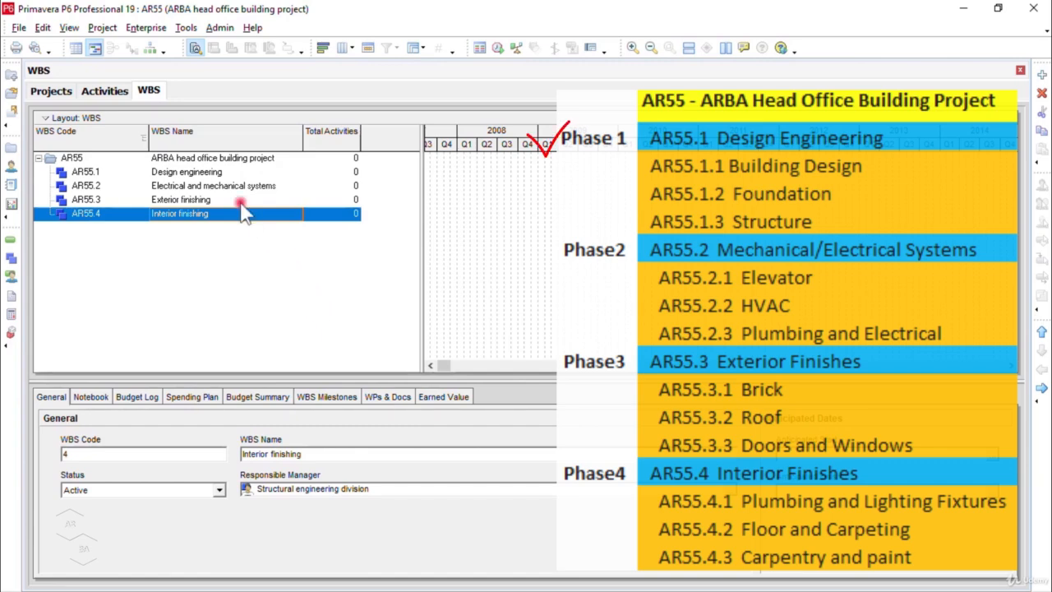
Add three new WBS elements under Design engineering, coded AR55.1.1, AR55.1.2 and AR55.1.3.
click(216, 173)
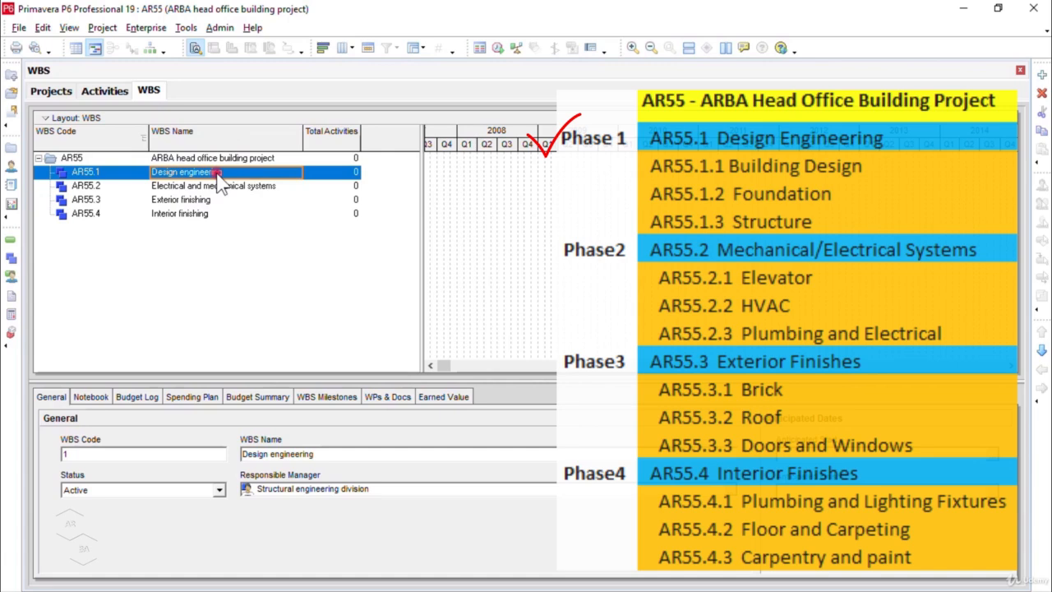
click(1042, 75)
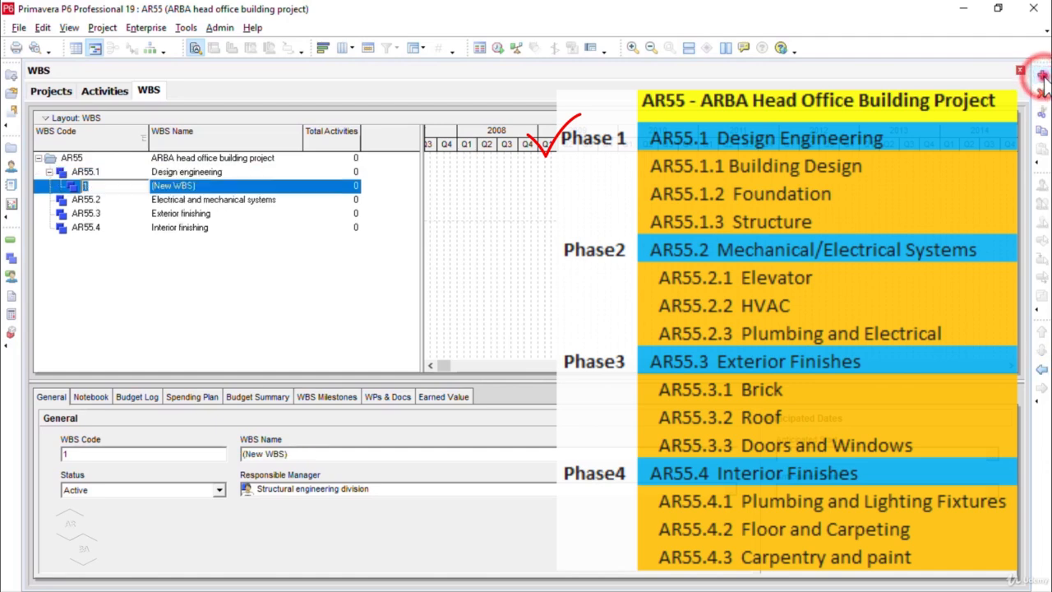
click(202, 173)
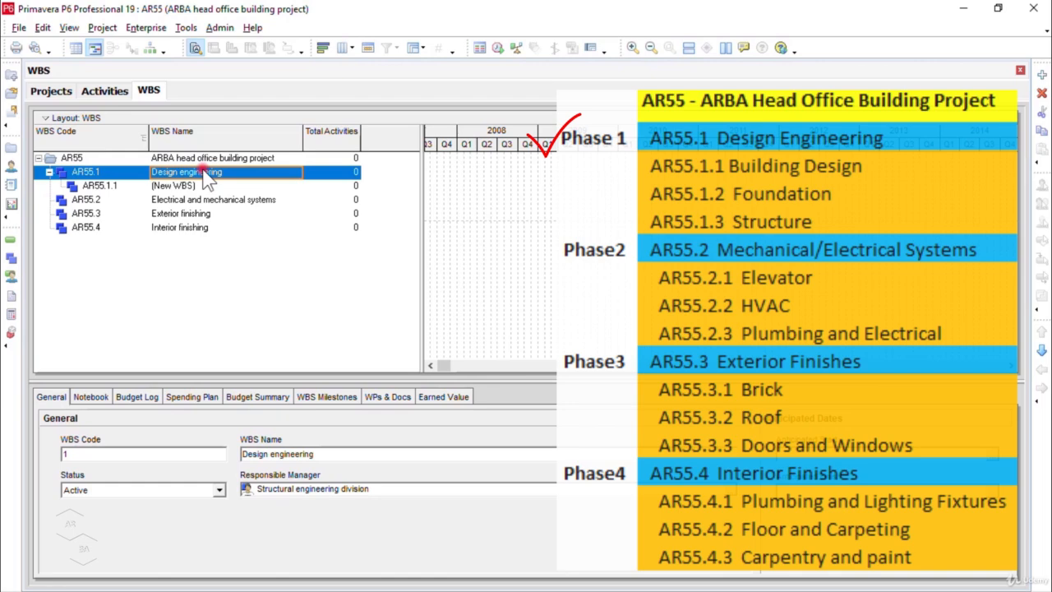
click(1042, 75)
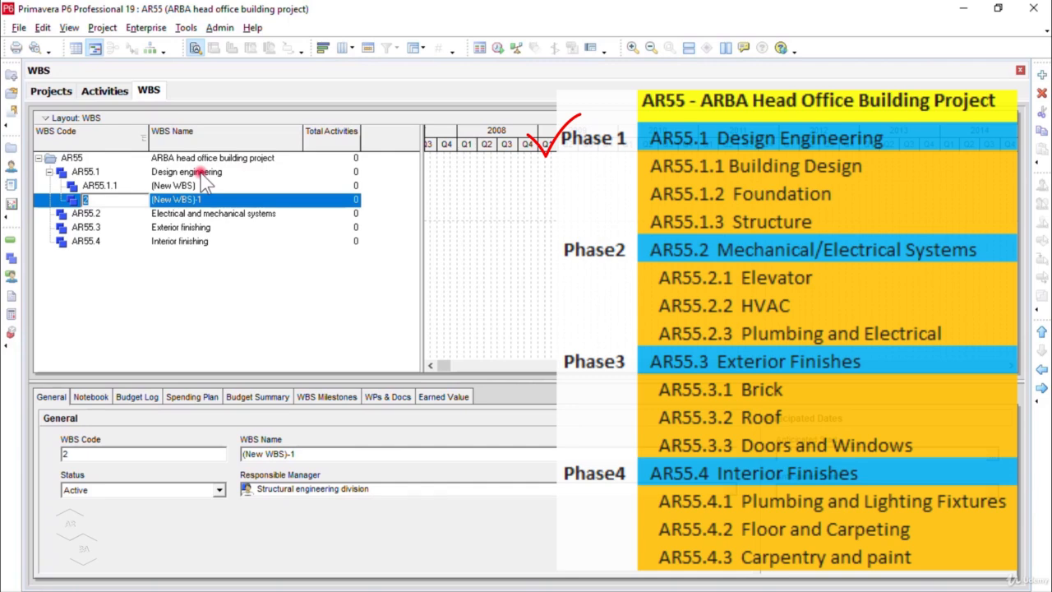
click(200, 171)
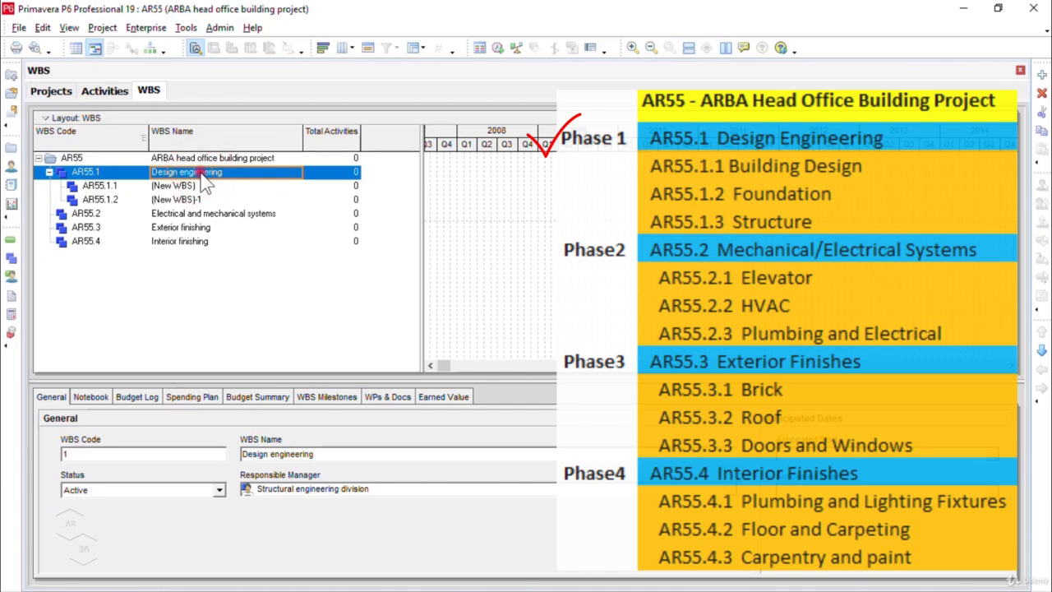
click(1040, 76)
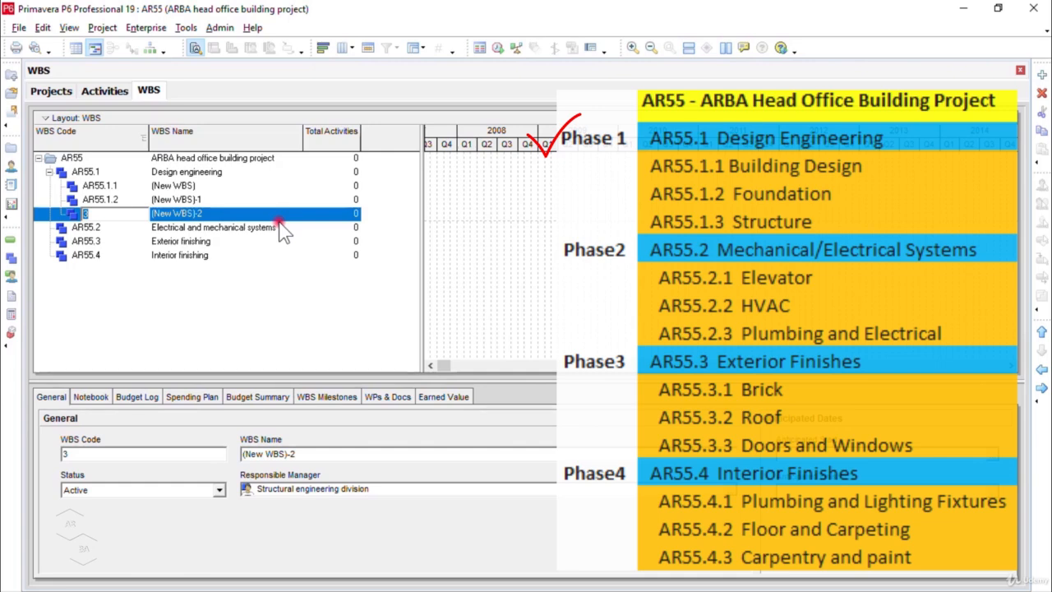
click(205, 172)
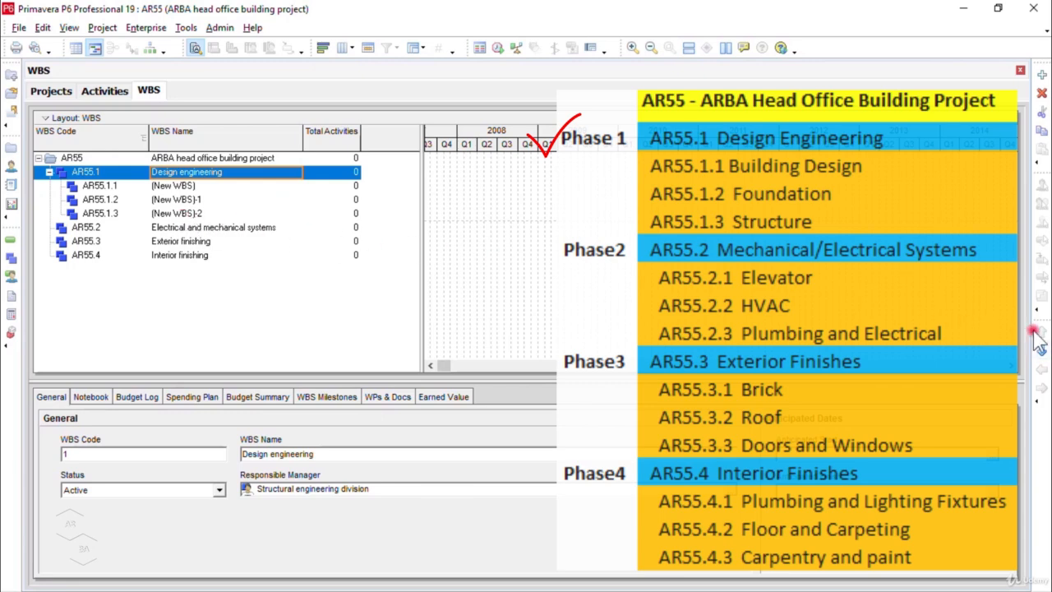
Name the three elements under Design engineering "Building design", "Foundation" and "Structure", in code order.
click(217, 187)
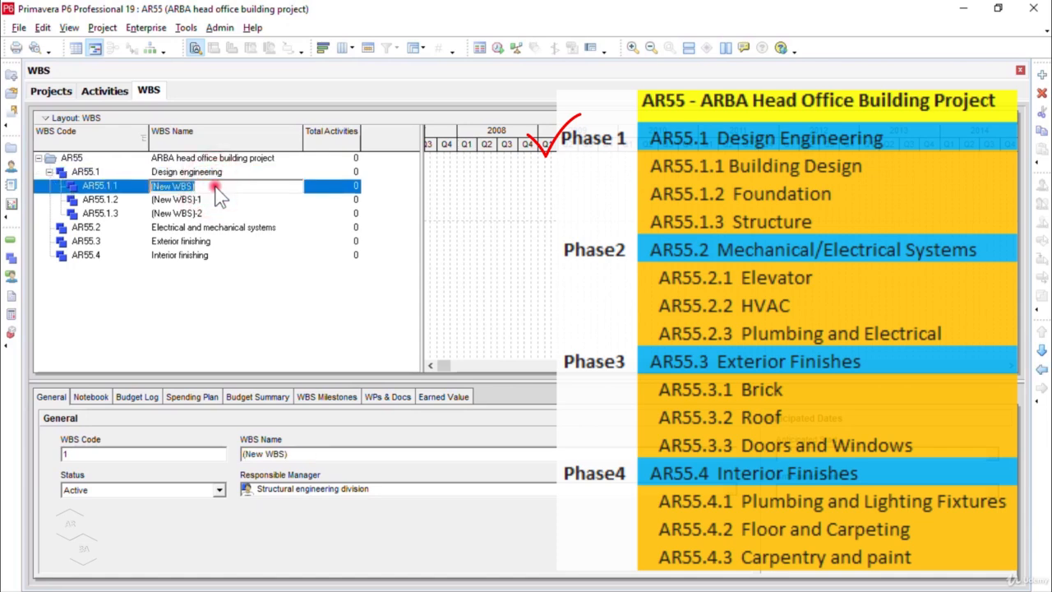
text(Building design)
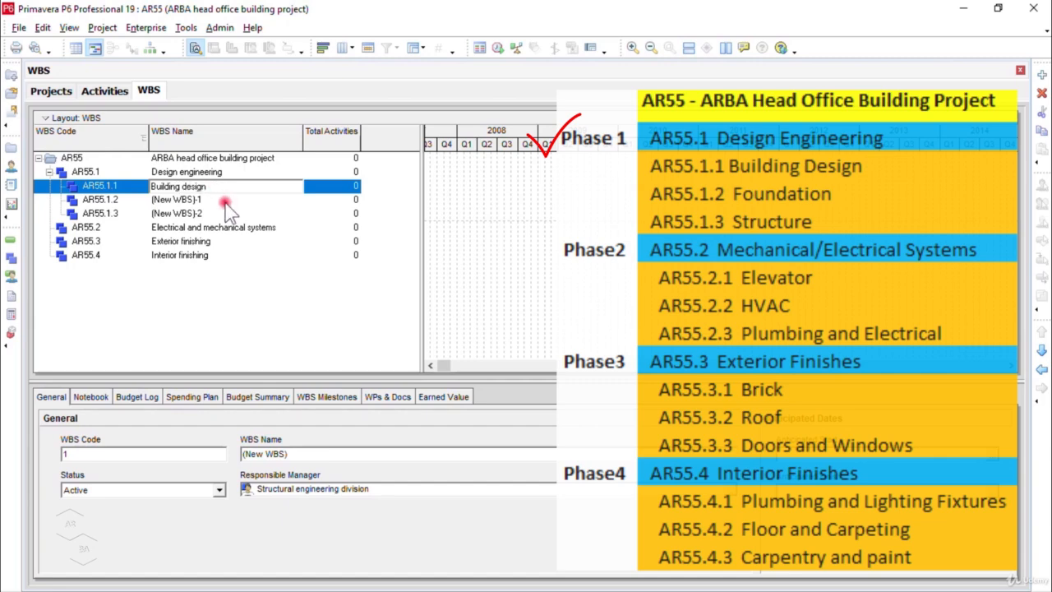
click(224, 201)
click(225, 202)
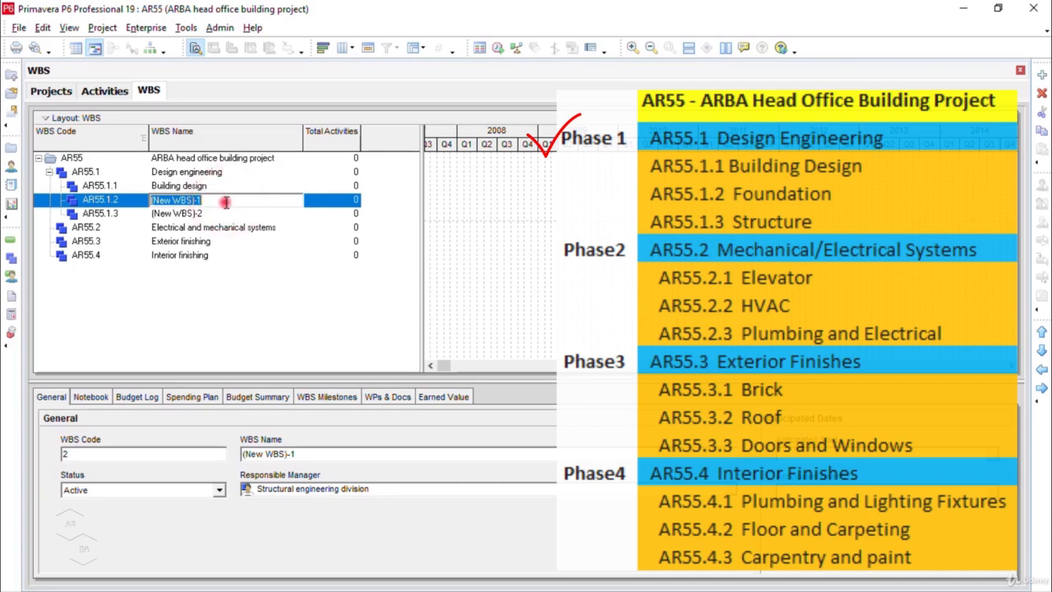
text(Foundation)
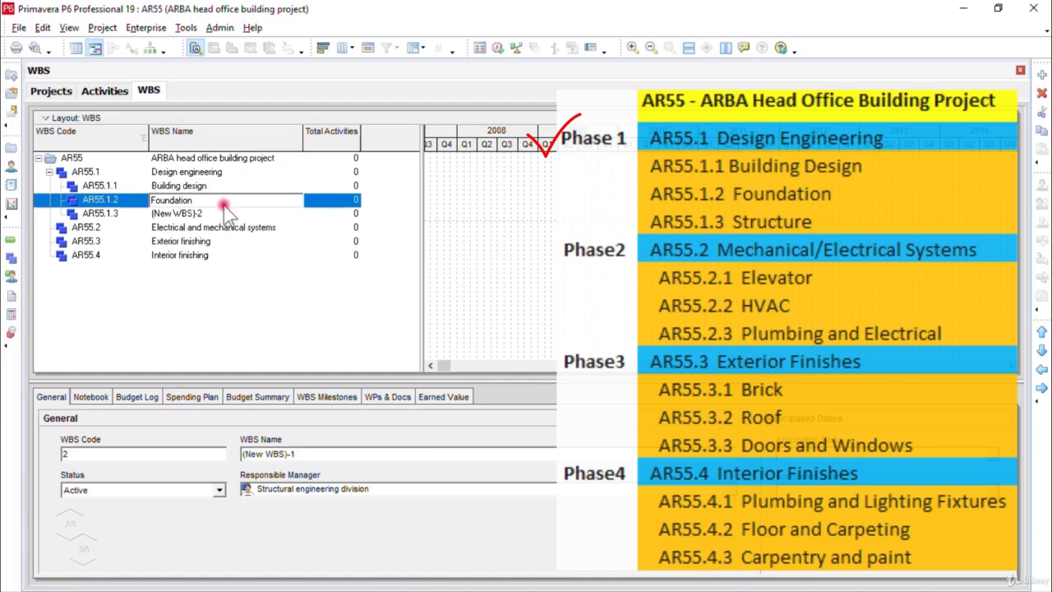
click(219, 214)
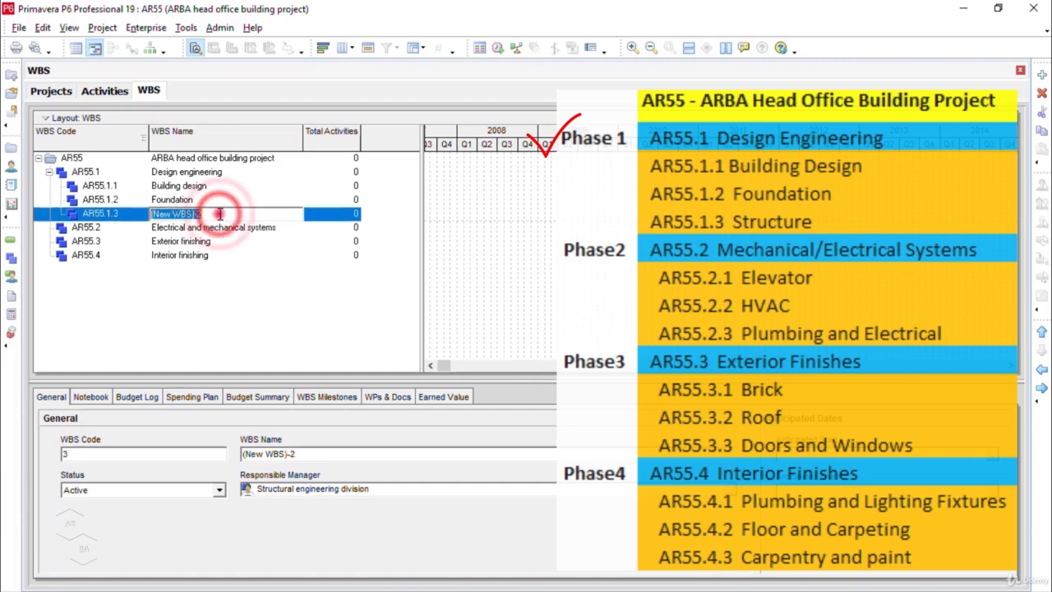
text(Structure)
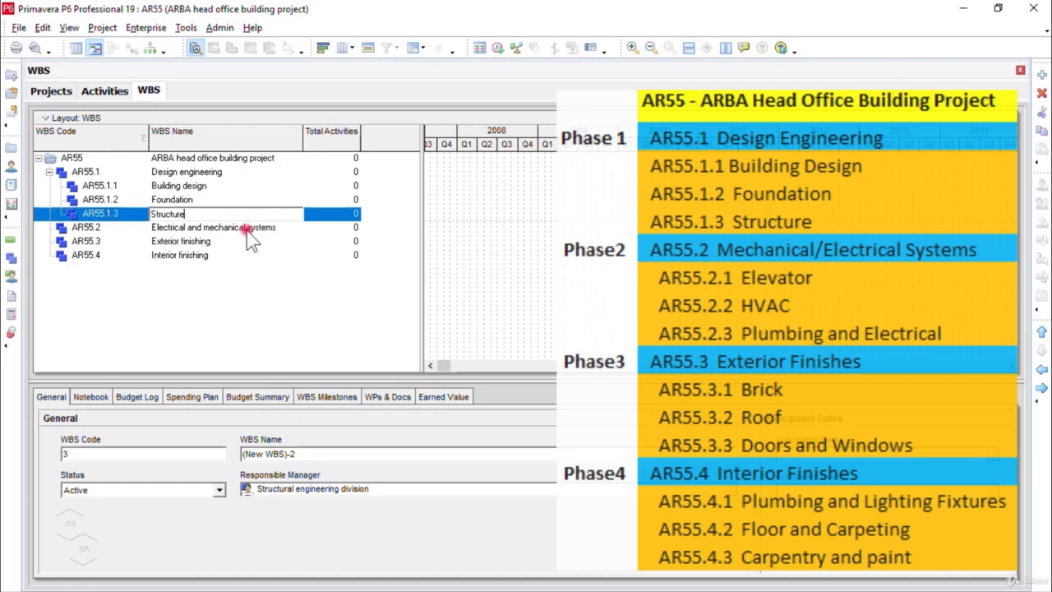
Add three new WBS elements under Electrical and mechanical systems, coded AR55.2.1, AR55.2.2 and AR55.2.3.
click(241, 229)
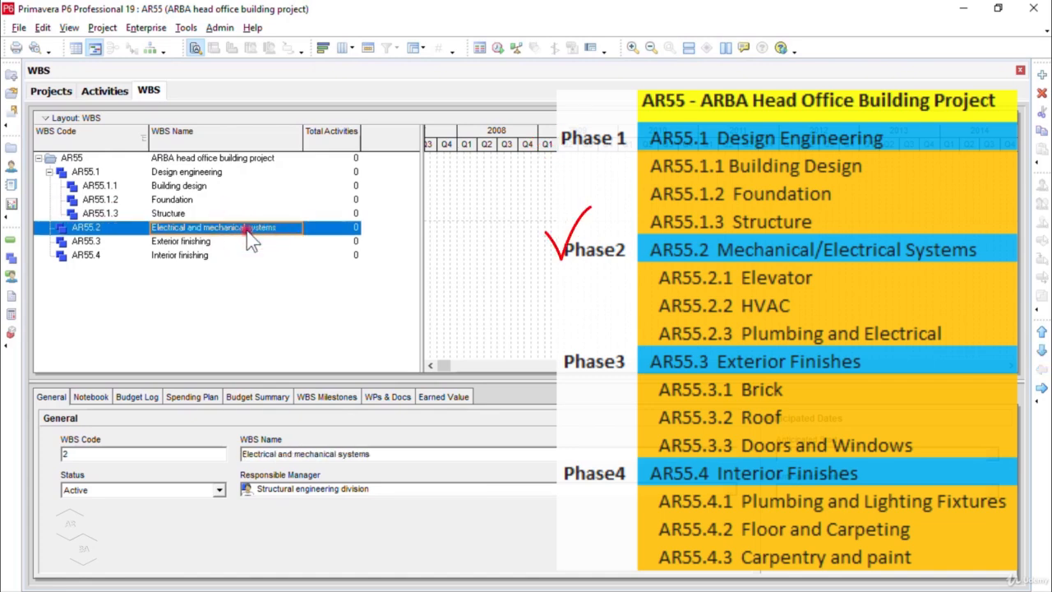
right_click(247, 230)
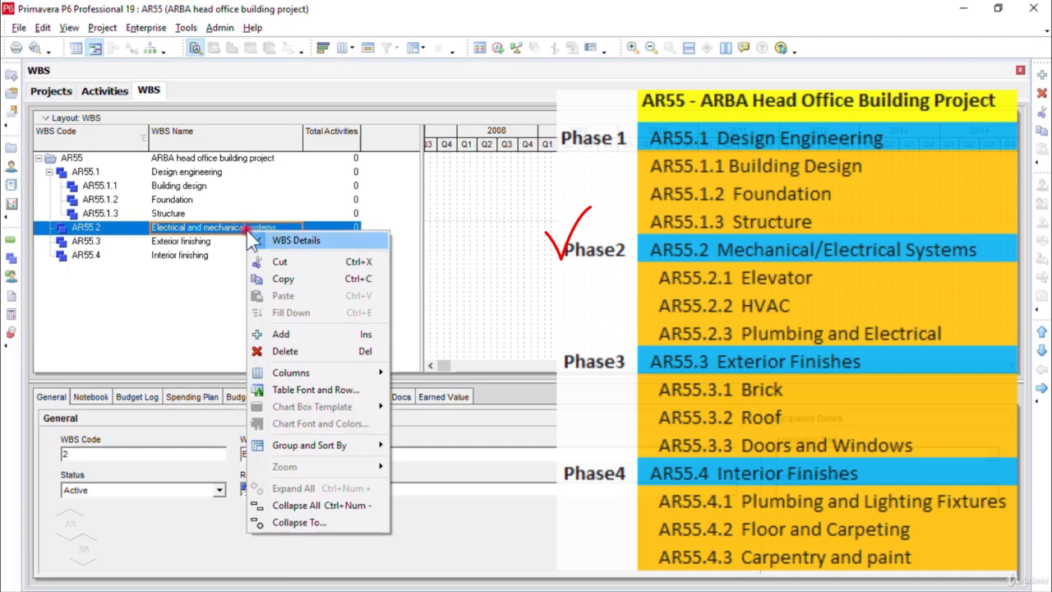
click(313, 336)
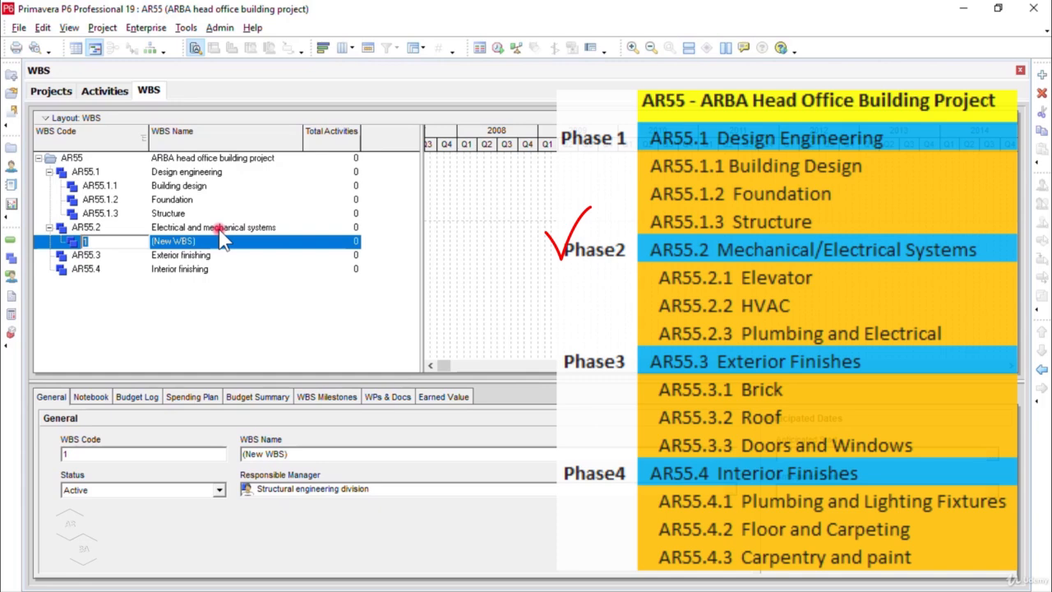
click(217, 226)
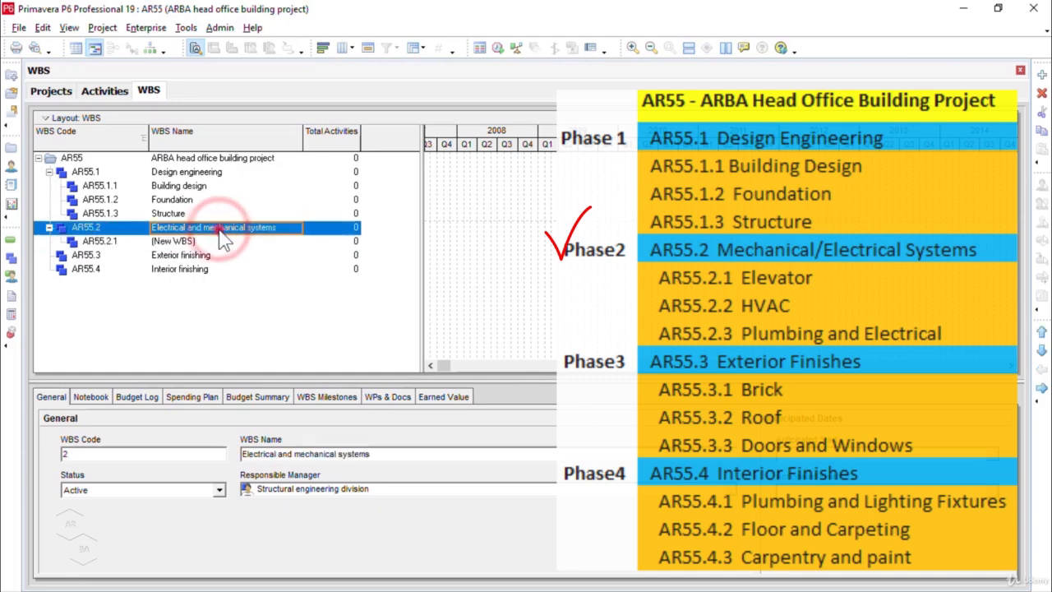
right_click(220, 231)
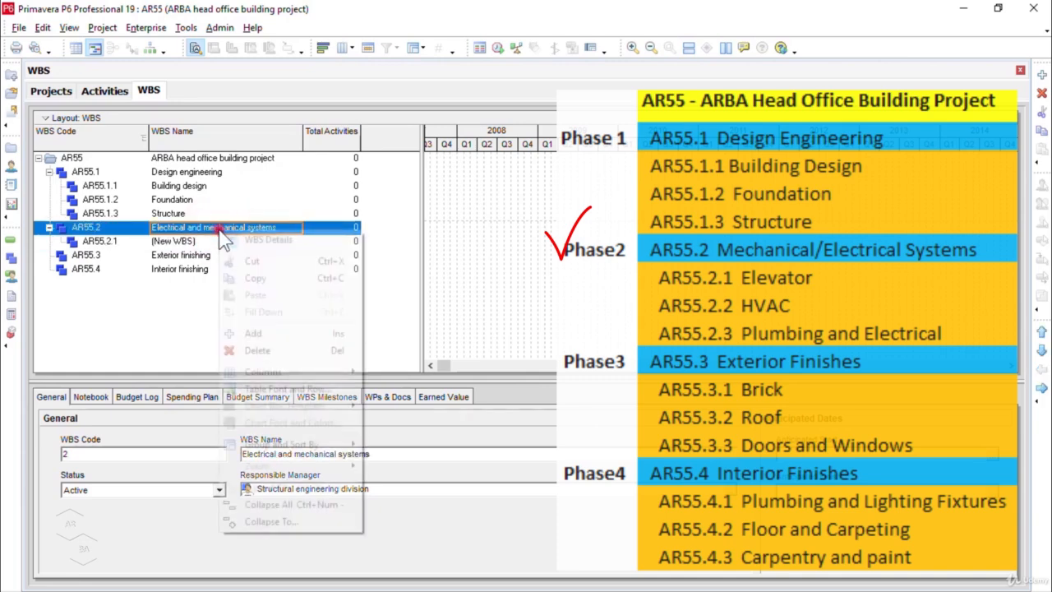
click(261, 335)
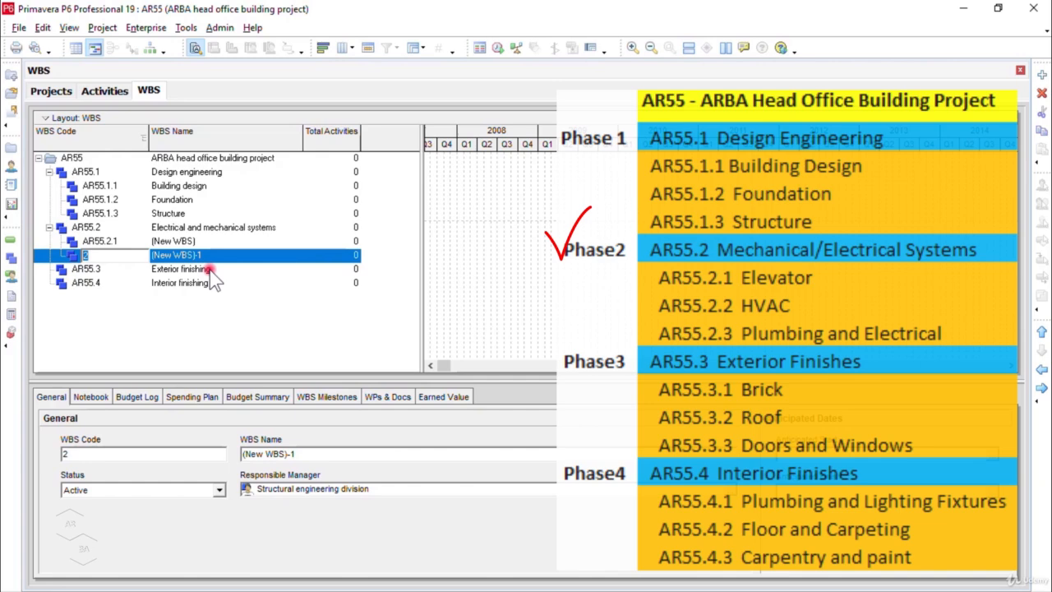
click(211, 230)
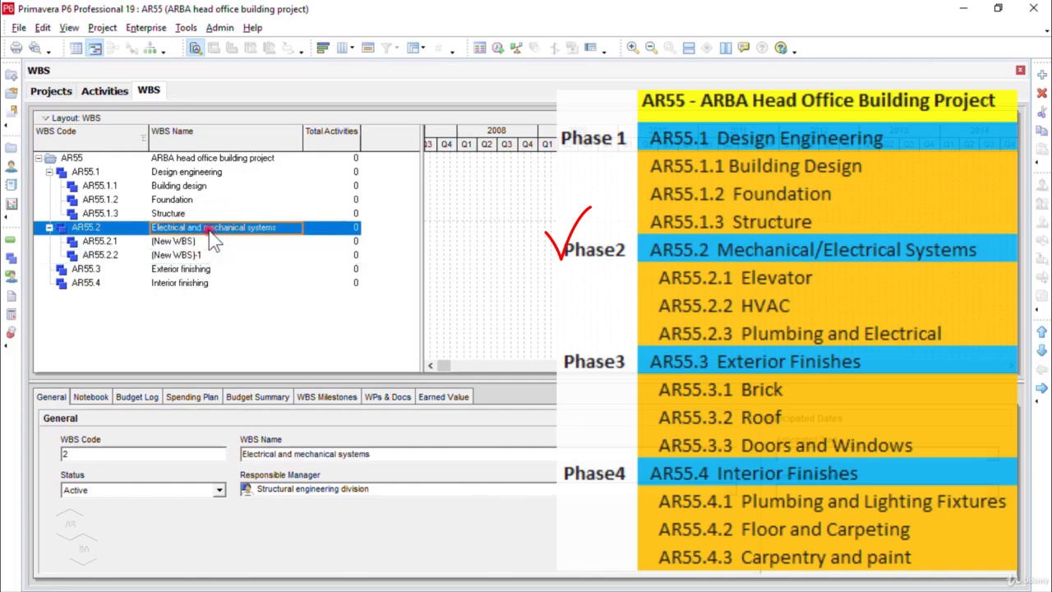
right_click(210, 234)
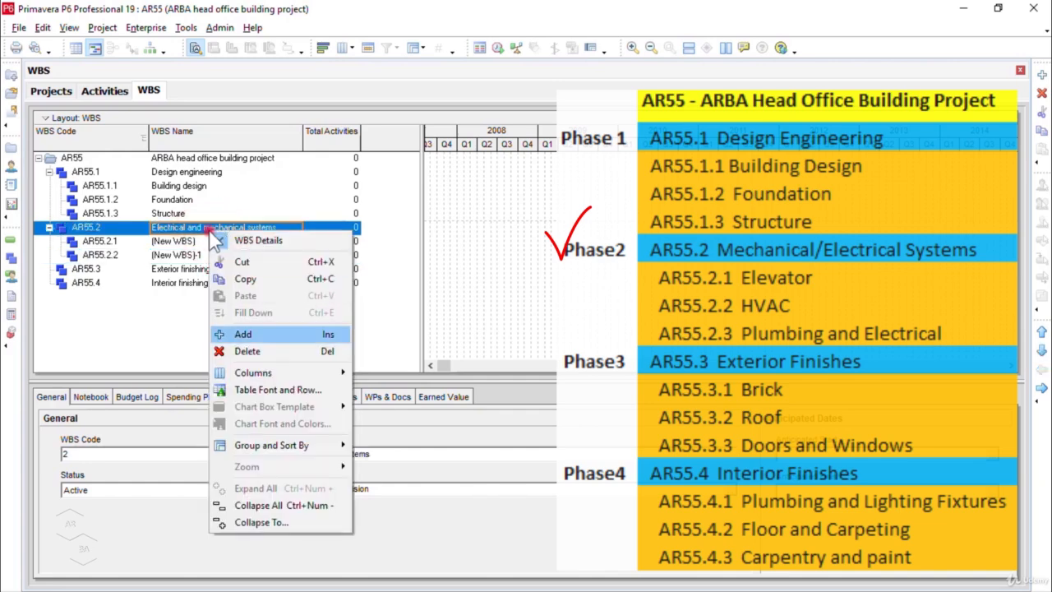
click(257, 334)
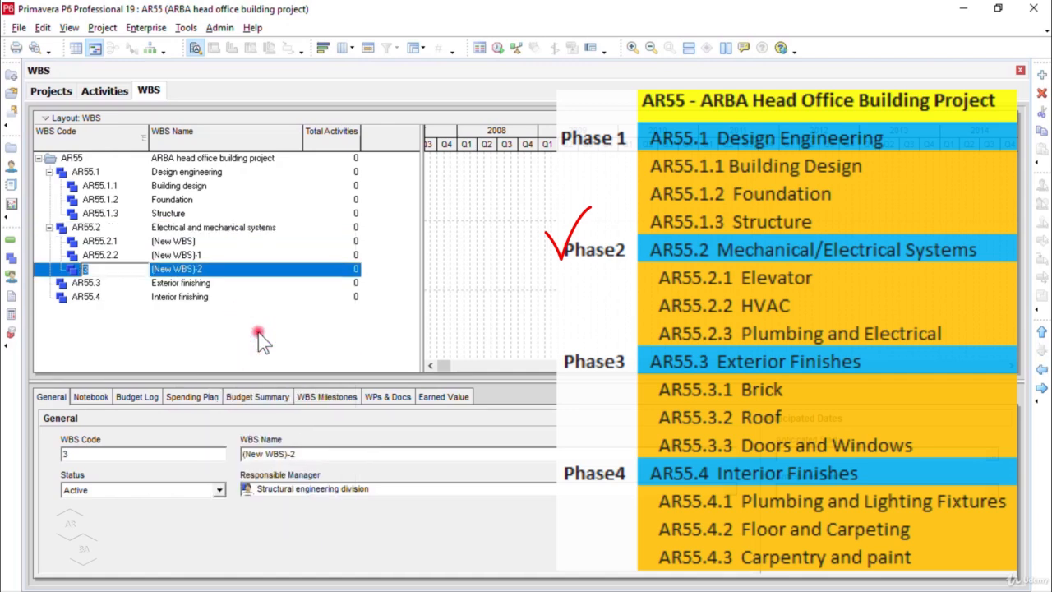
Name the three elements under Electrical and mechanical systems "Elevators", "HVAC" and "Plumbing and electrical", in code order.
click(187, 241)
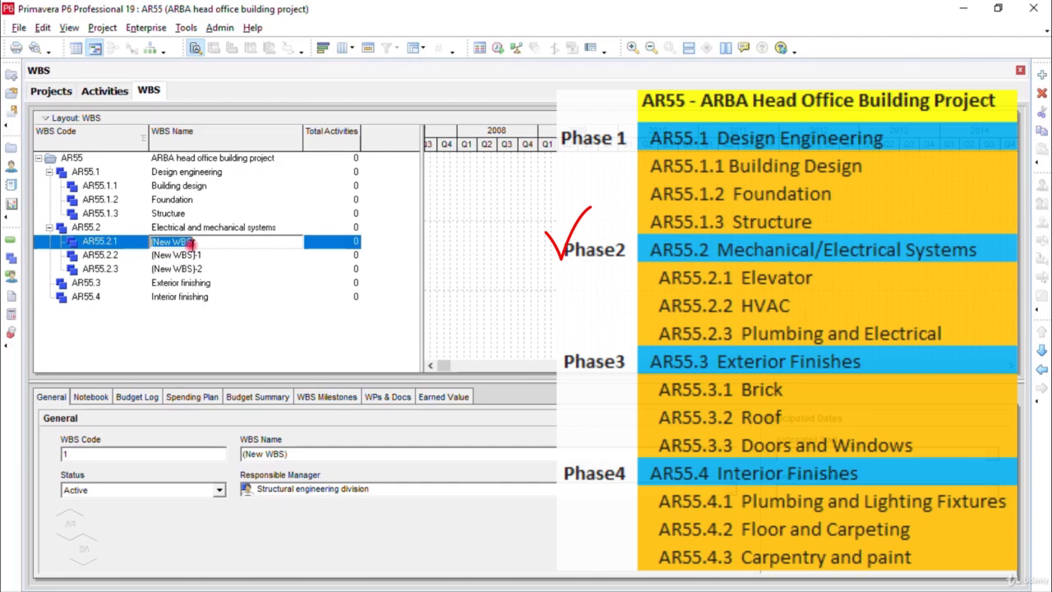
text(Elevators)
click(190, 244)
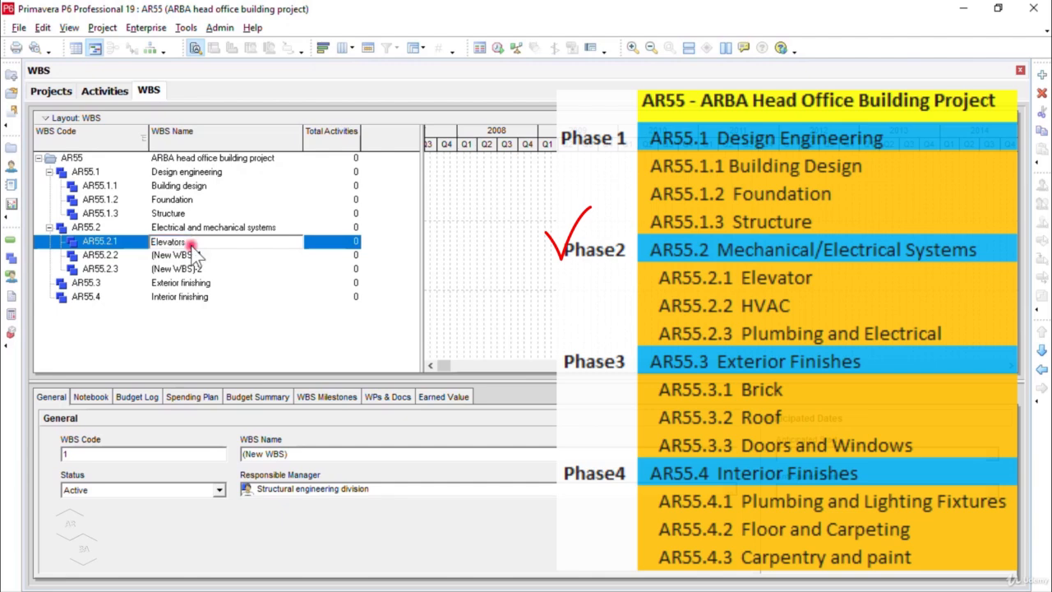
click(214, 256)
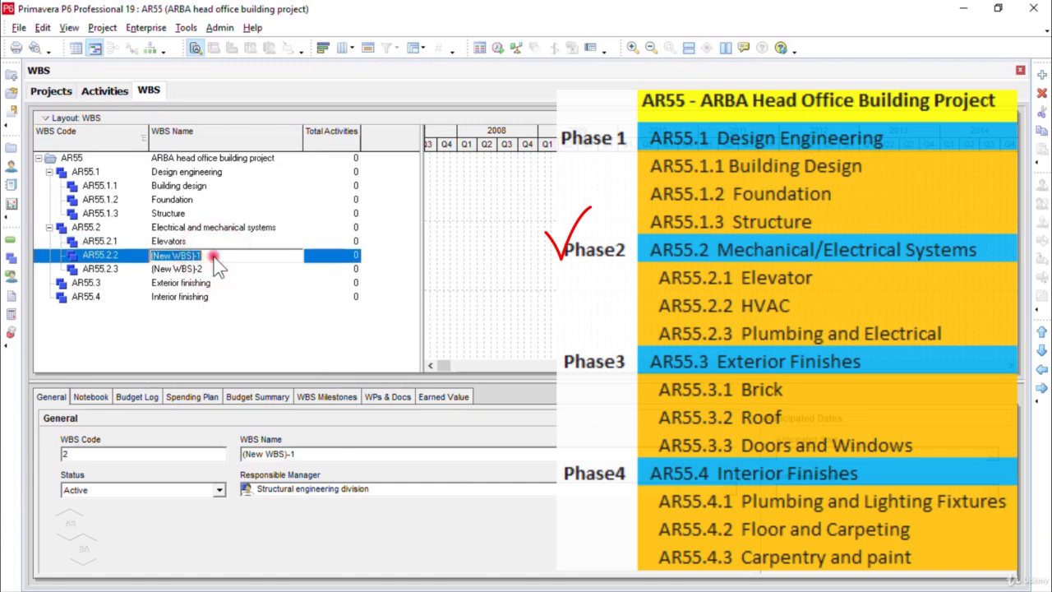
text(HVAC)
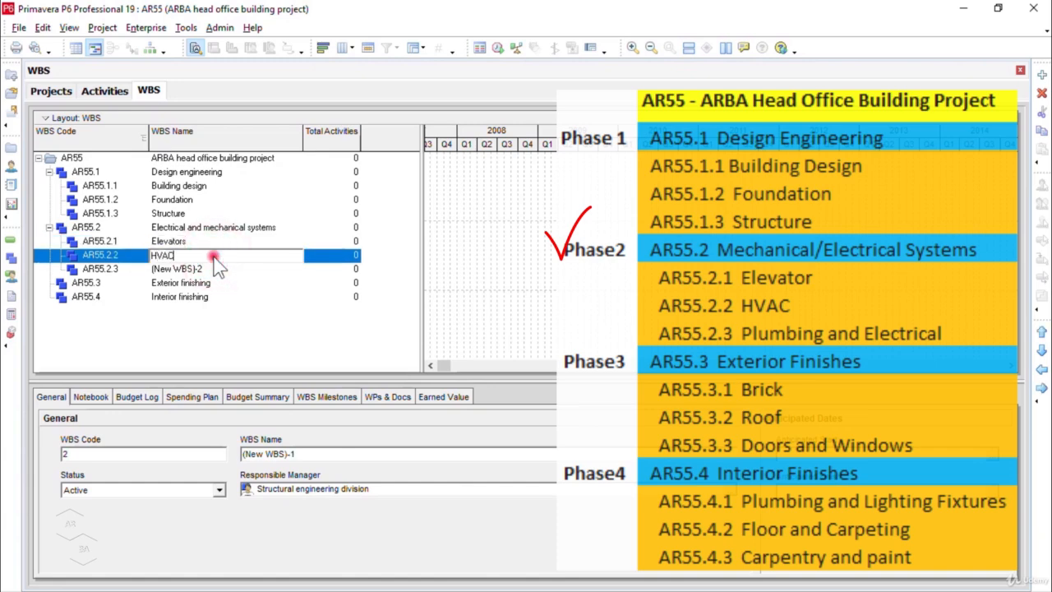
click(200, 269)
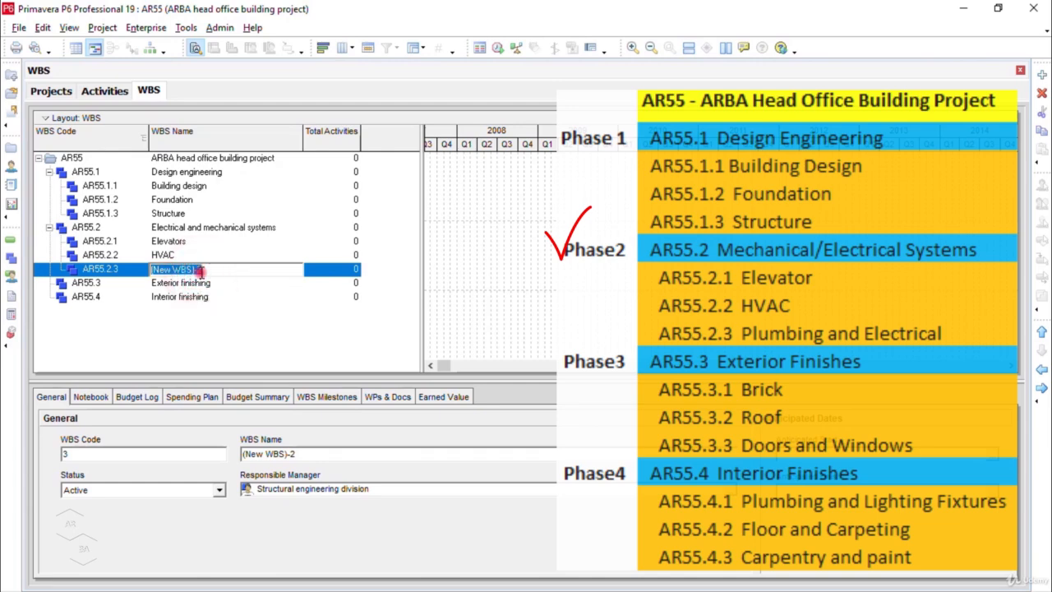
text(Plumbing and)
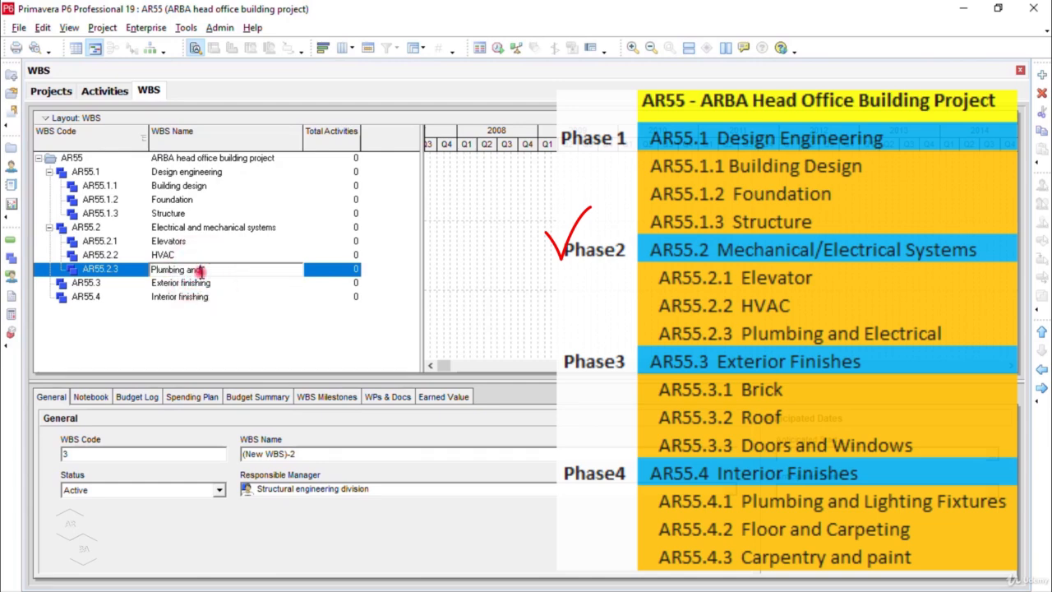
text( electrical)
click(221, 271)
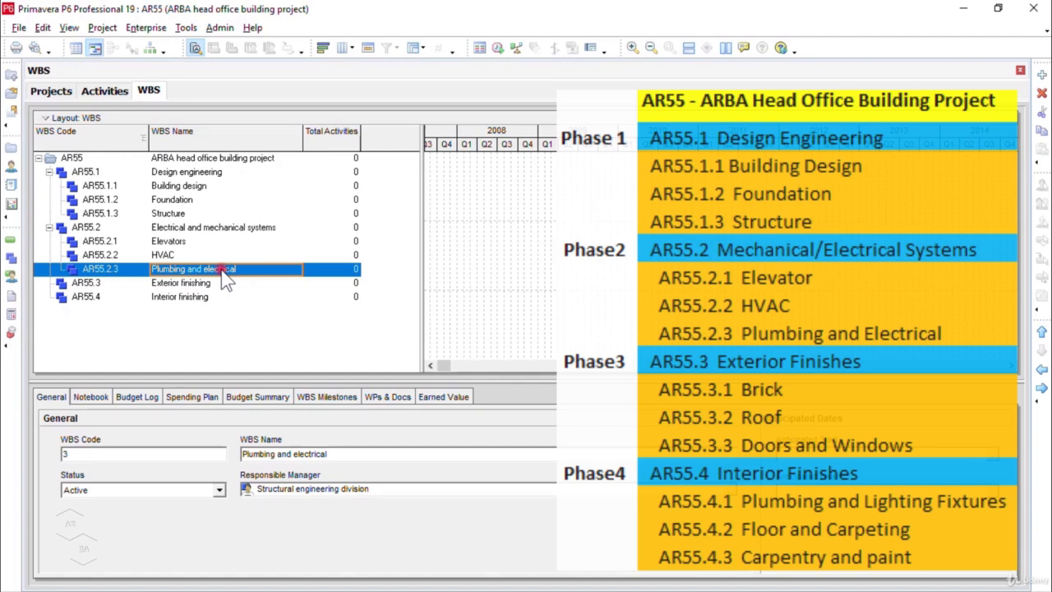
Add three new WBS elements under Exterior finishing, coded AR55.3.1, AR55.3.2 and AR55.3.3.
click(210, 285)
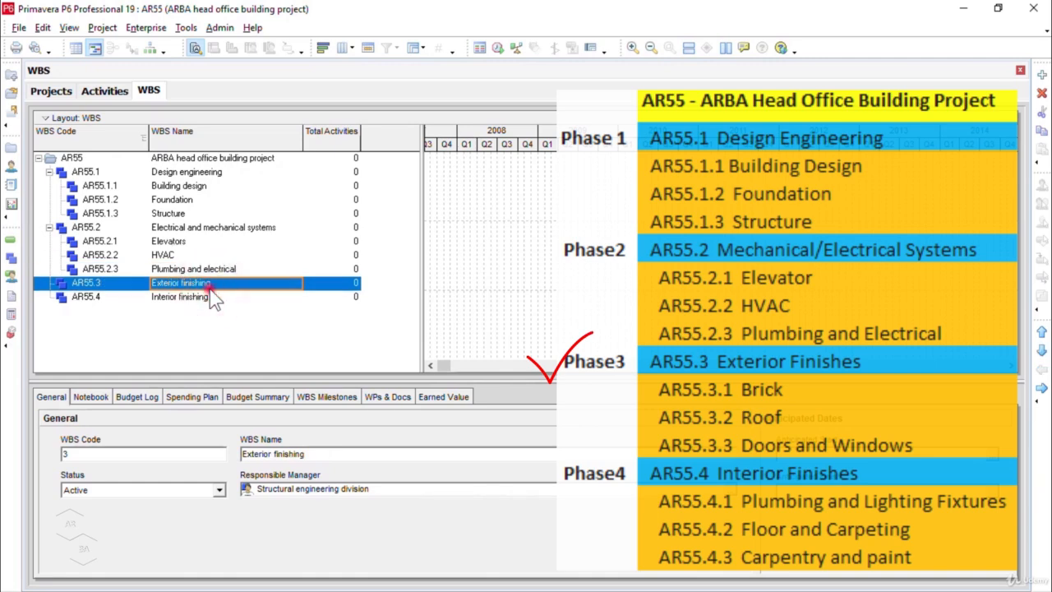
right_click(220, 286)
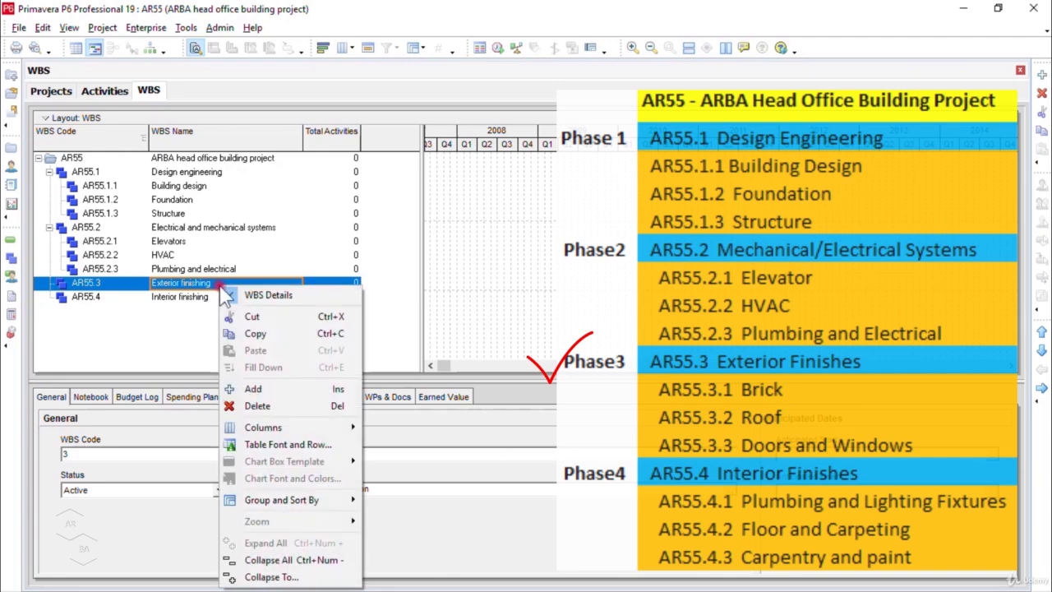
click(302, 392)
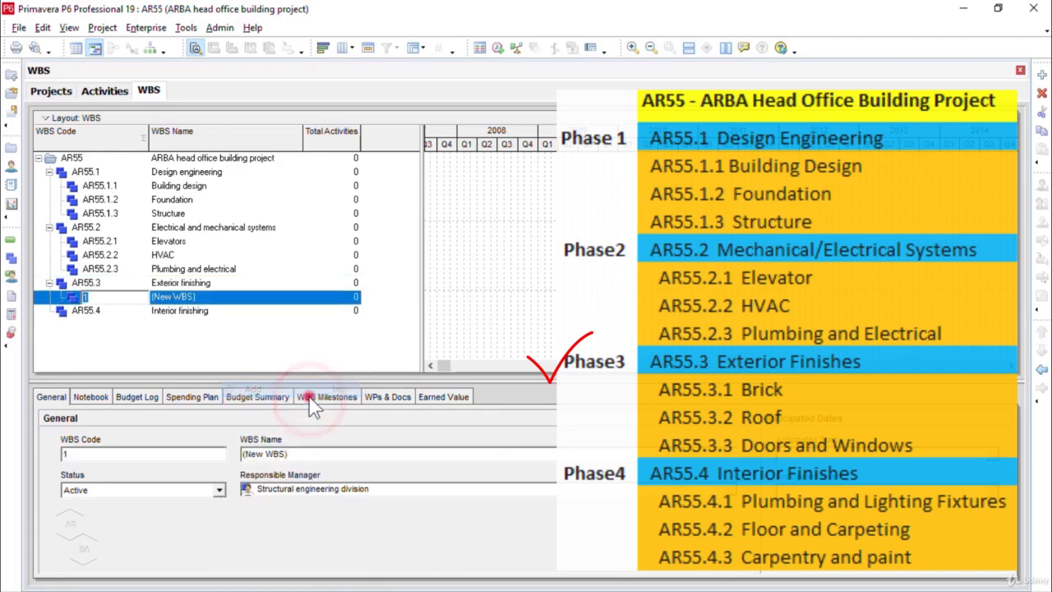
click(203, 283)
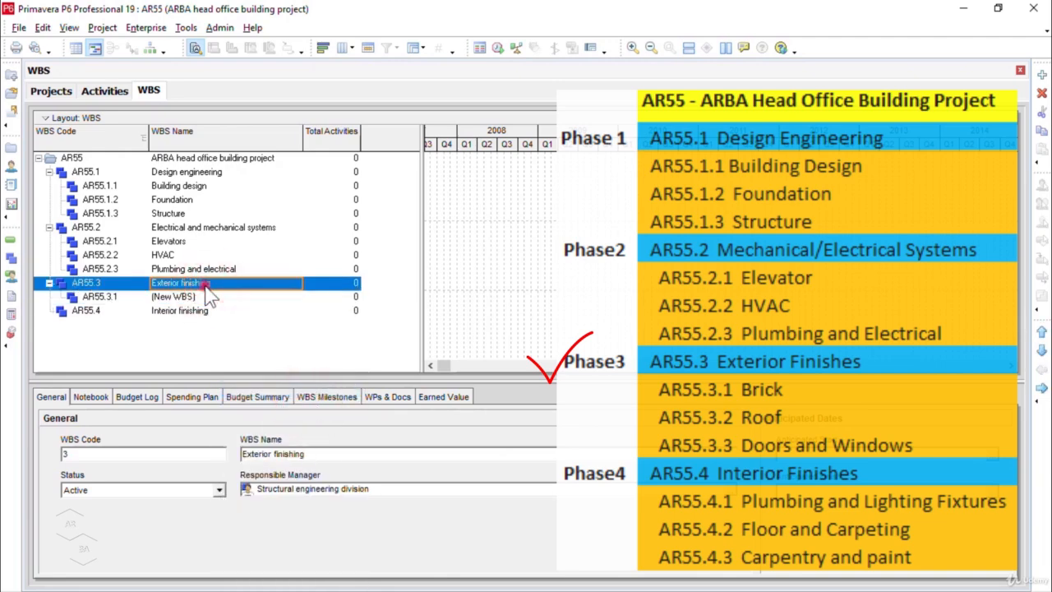
right_click(206, 287)
click(260, 391)
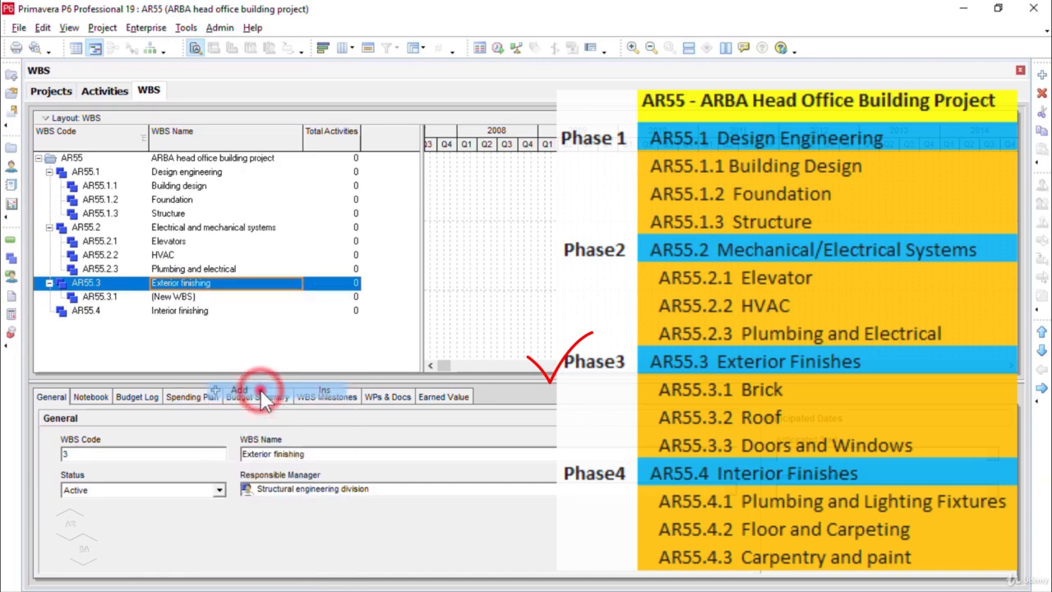
click(189, 282)
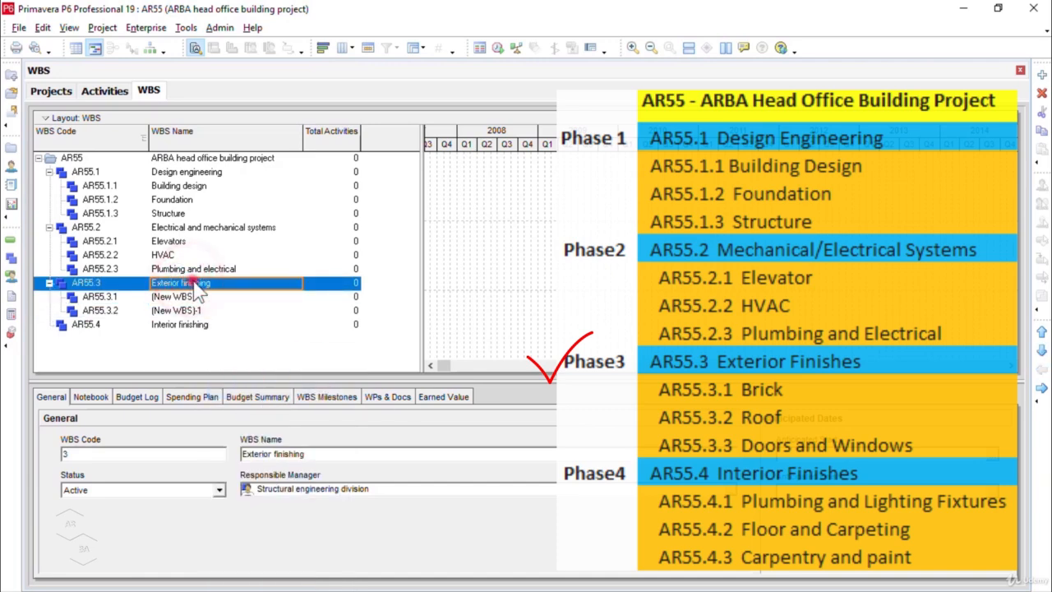
right_click(198, 287)
click(249, 385)
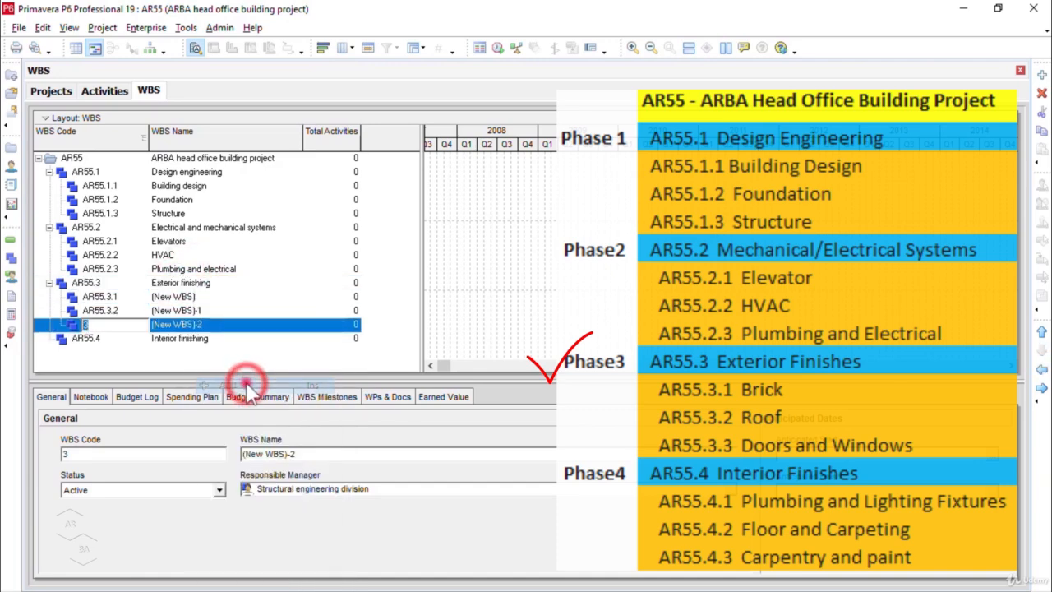
Name the three elements under Exterior finishing "Brick", "Roof" and "Doors and windows", in code order.
click(178, 296)
click(210, 297)
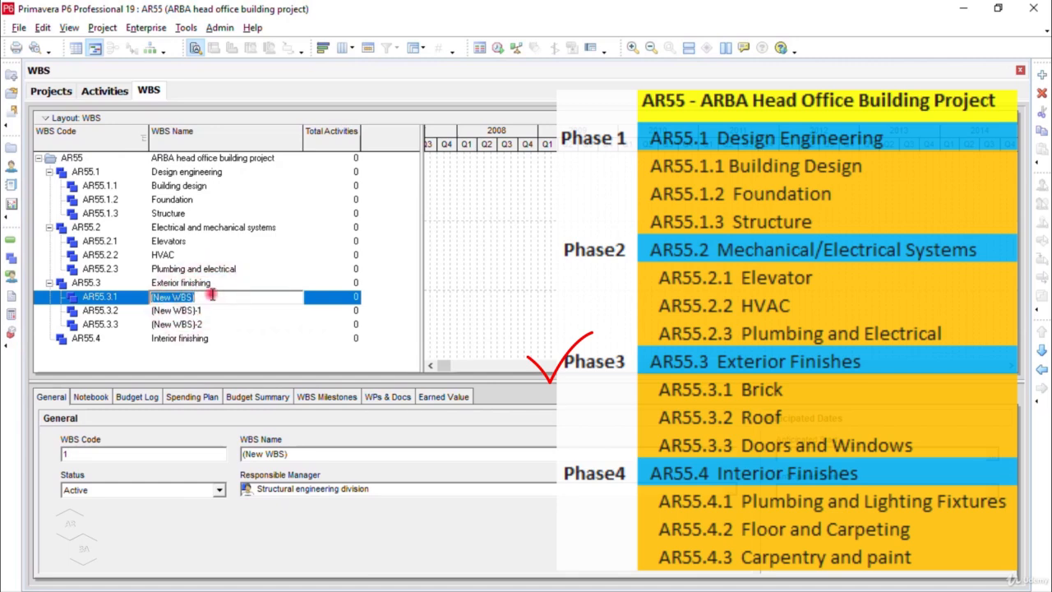
text(Brick)
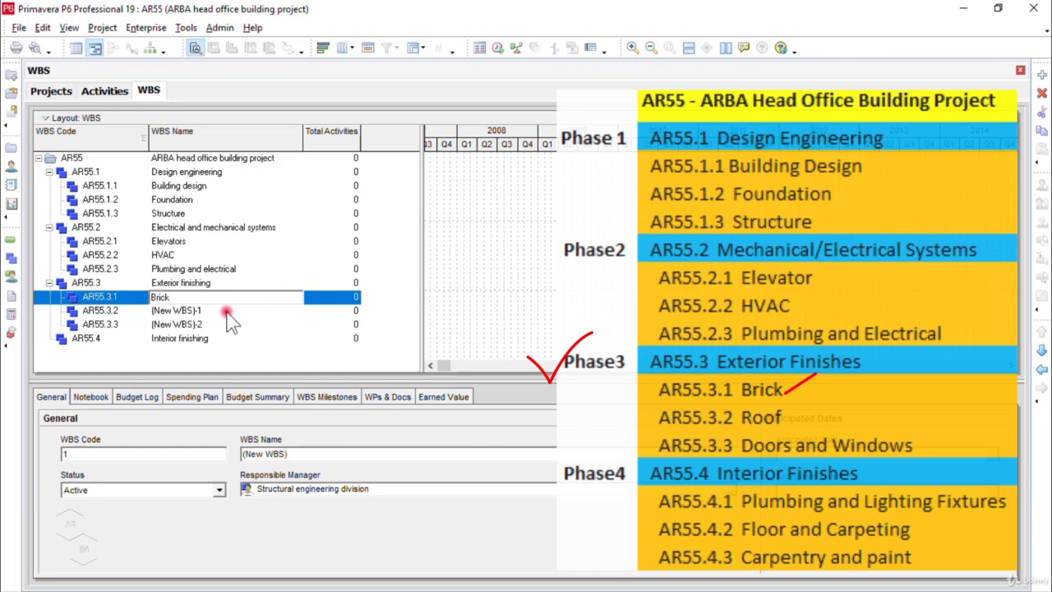
click(225, 313)
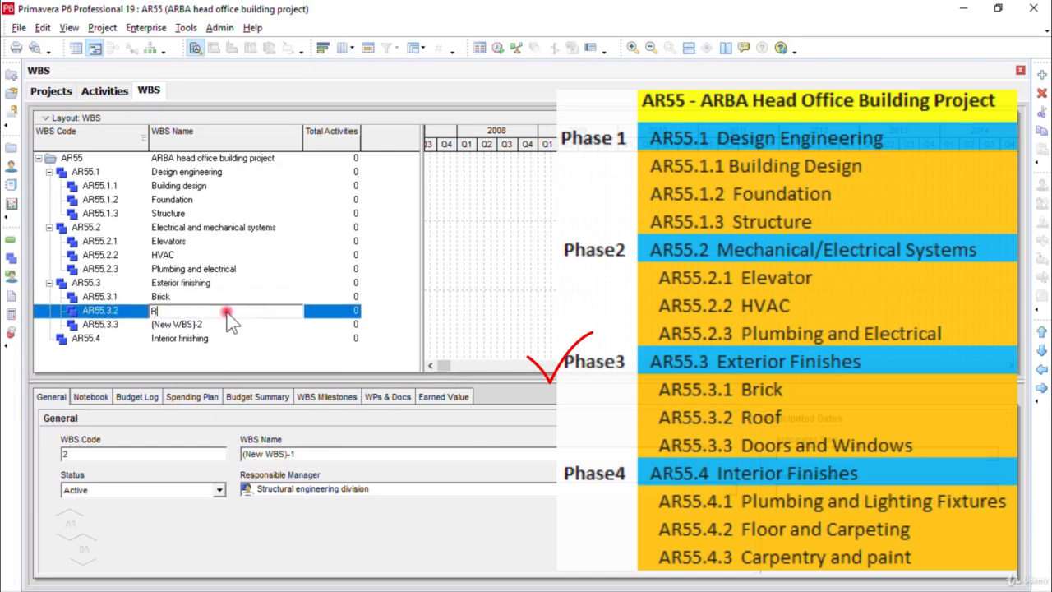
text(Roof)
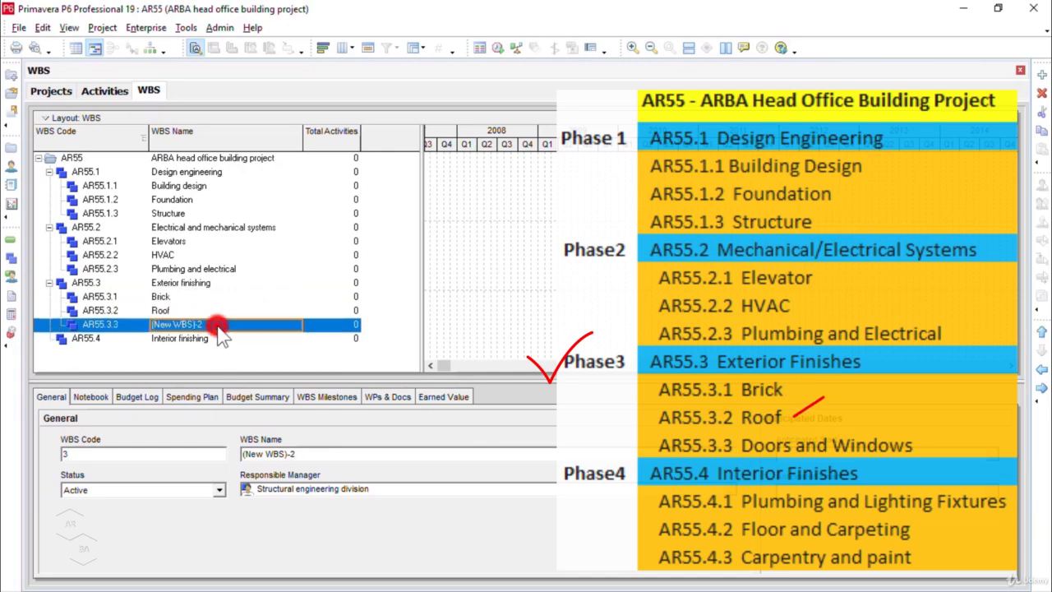
click(218, 326)
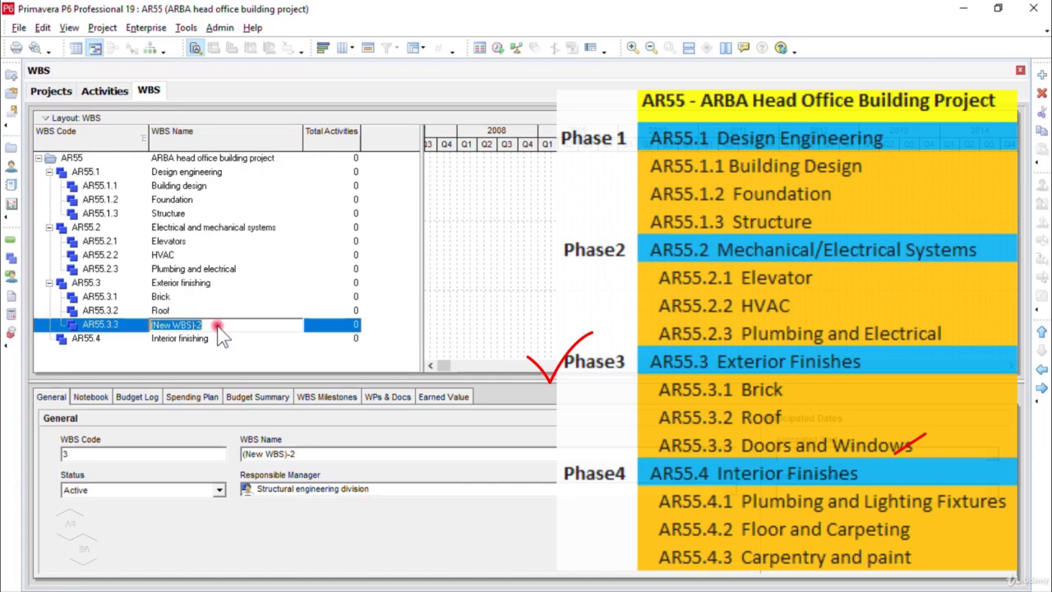
text(Doors and windows)
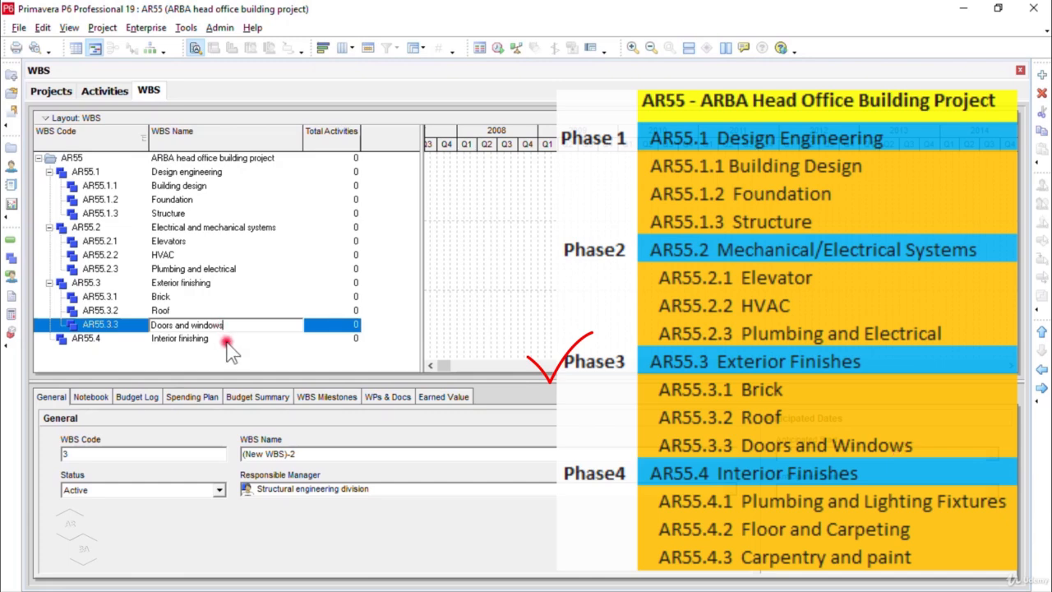
Add three new WBS elements under Interior finishing, outdenting the one nested below AR55.4.1 so it becomes AR55.4.3.
click(228, 339)
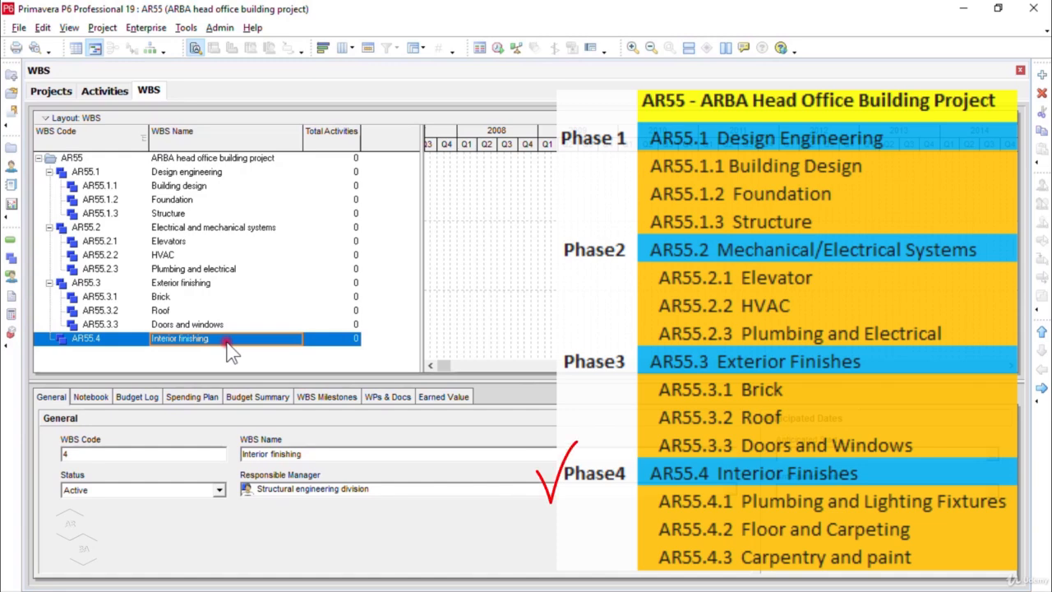
click(1042, 74)
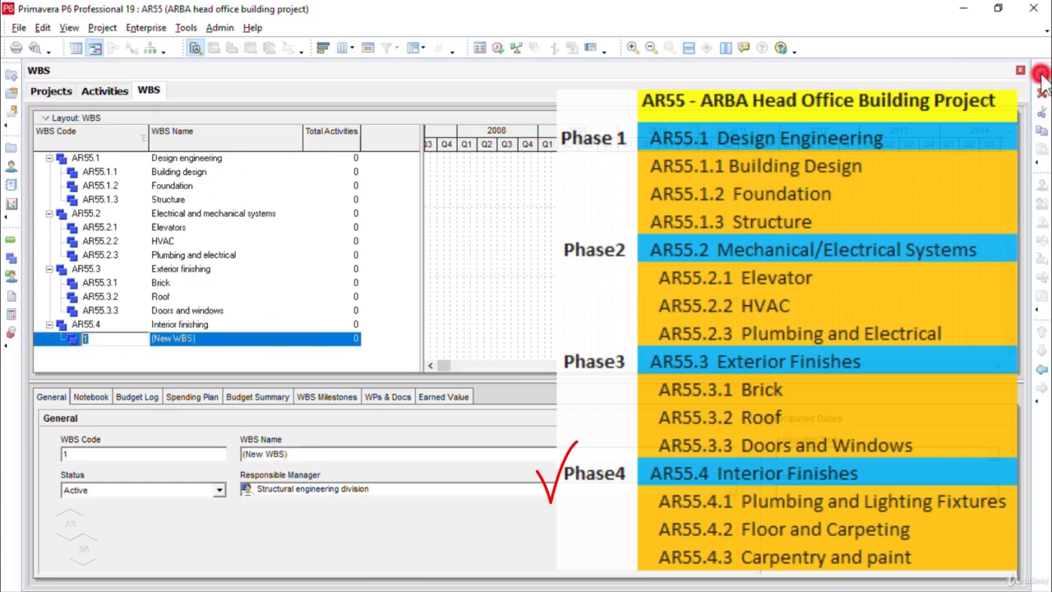
click(1042, 73)
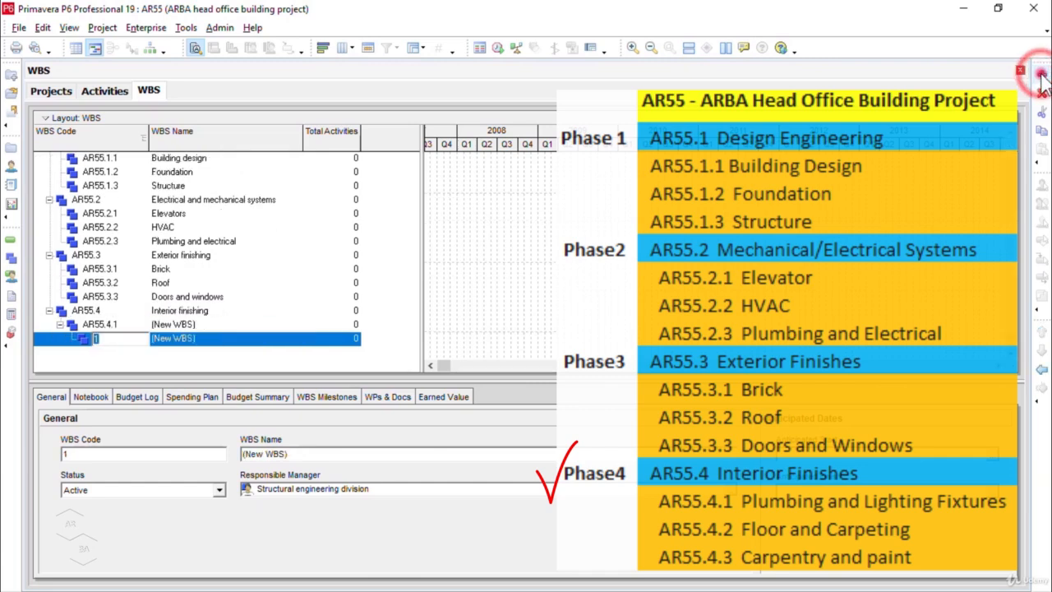
click(188, 311)
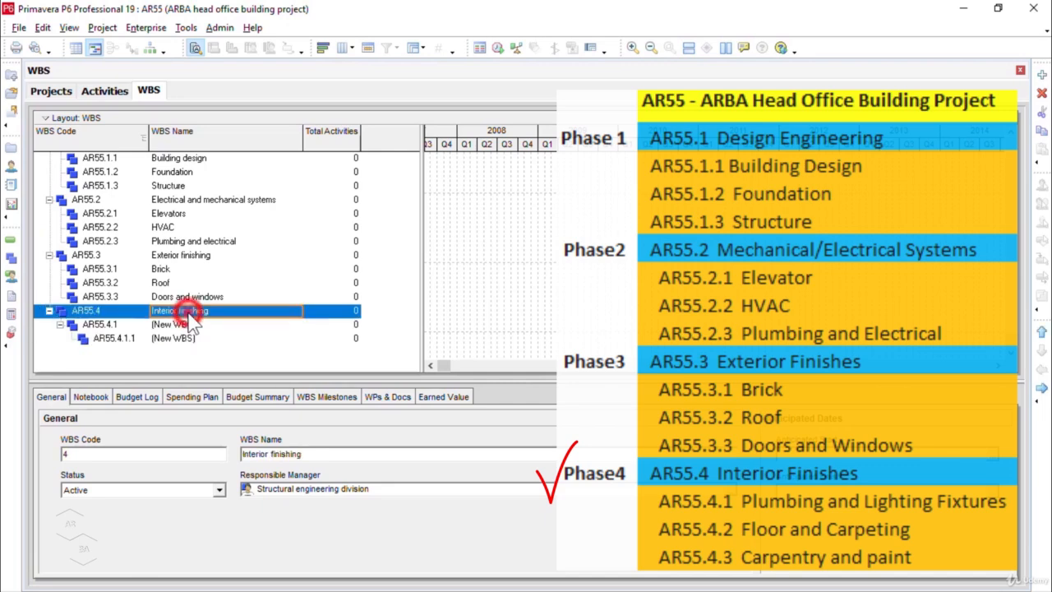
click(1042, 74)
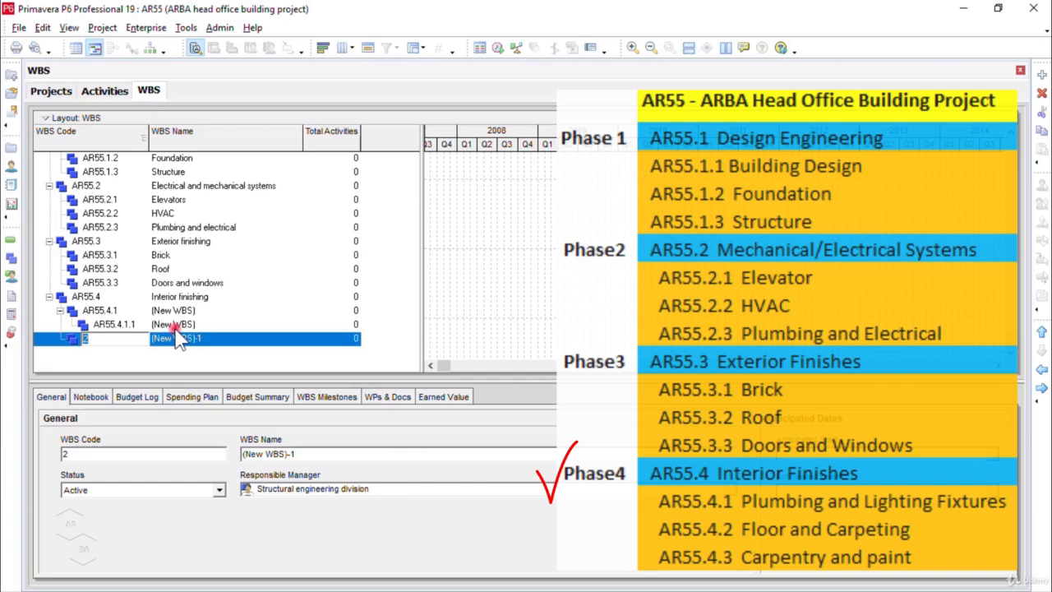
click(176, 327)
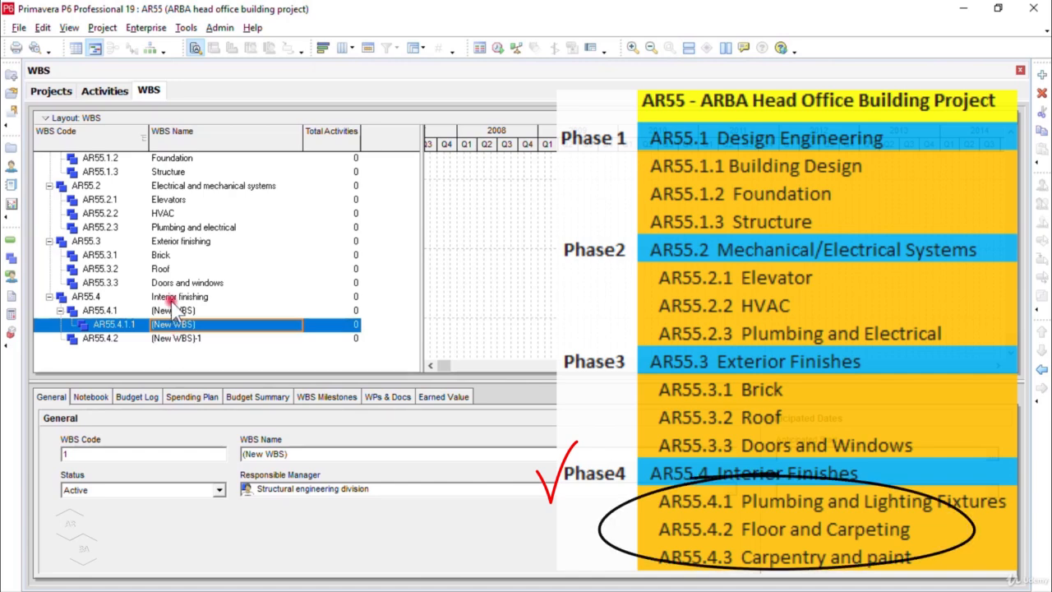
click(1042, 373)
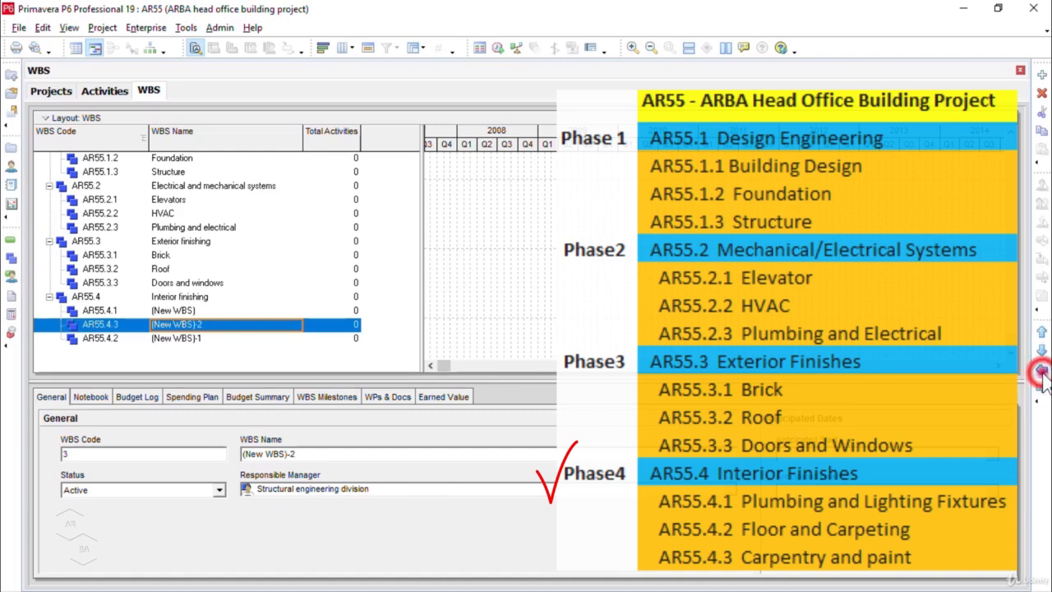
Name WBS element AR55.4.1 "Plumbing and lighting" and AR55.4.2 "Floor and carpeting".
click(188, 310)
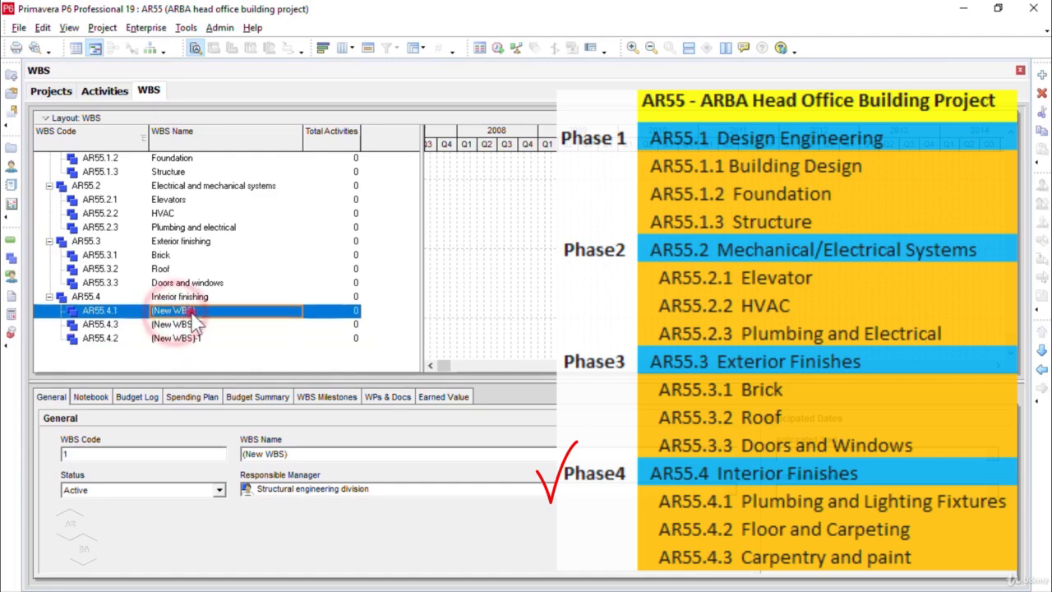
double_click(191, 312)
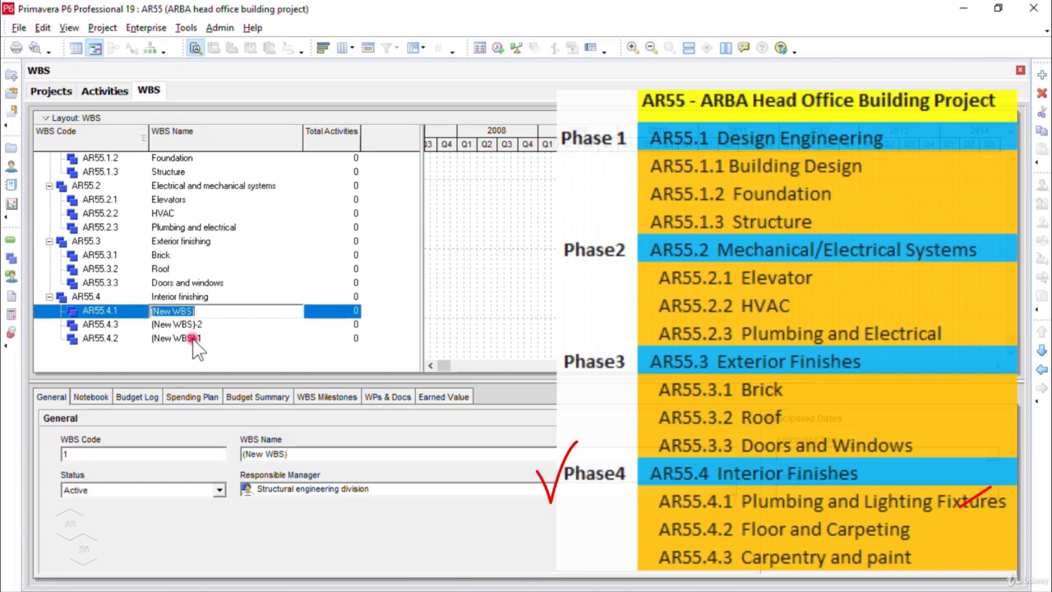
text(Plumbing and lighting)
click(193, 340)
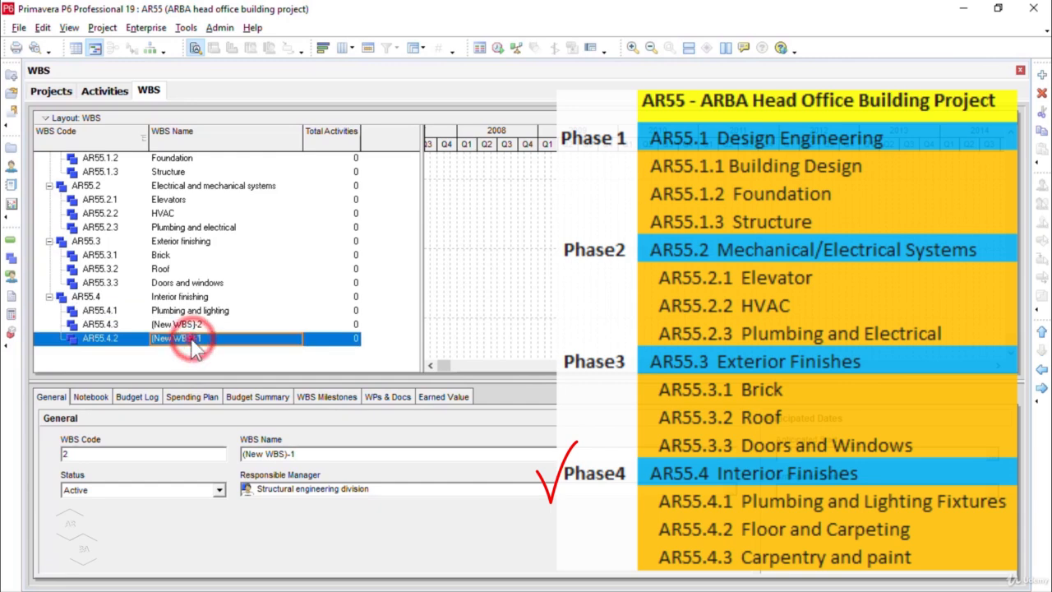
click(108, 340)
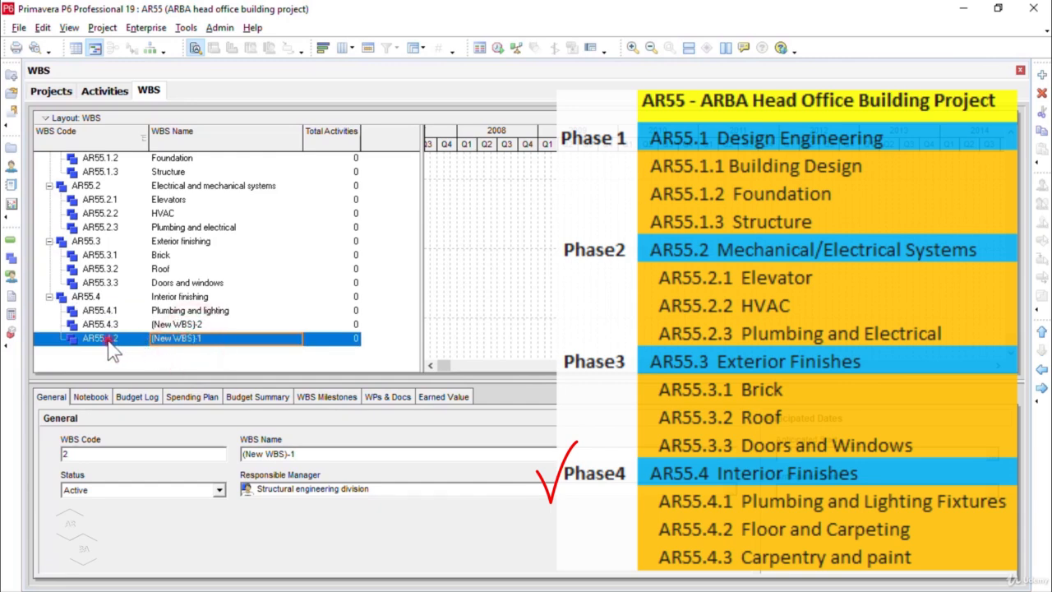
click(213, 338)
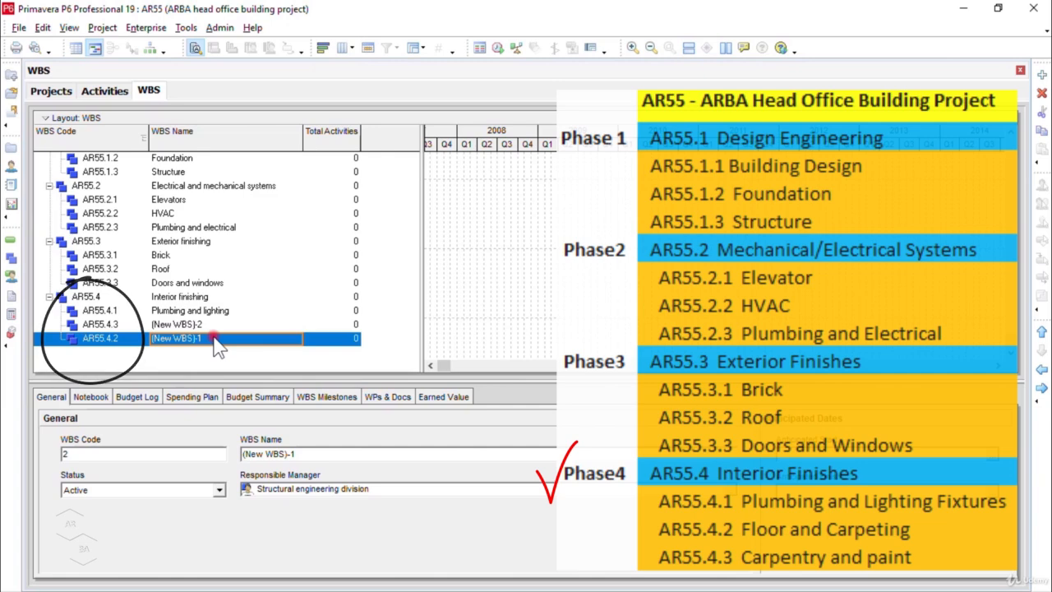
click(214, 341)
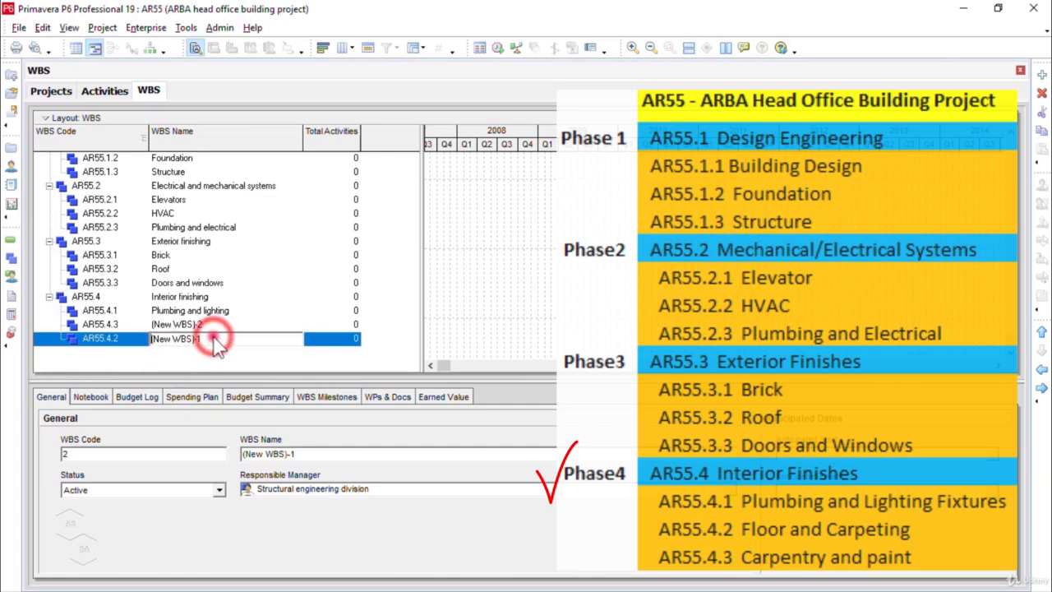
double_click(207, 339)
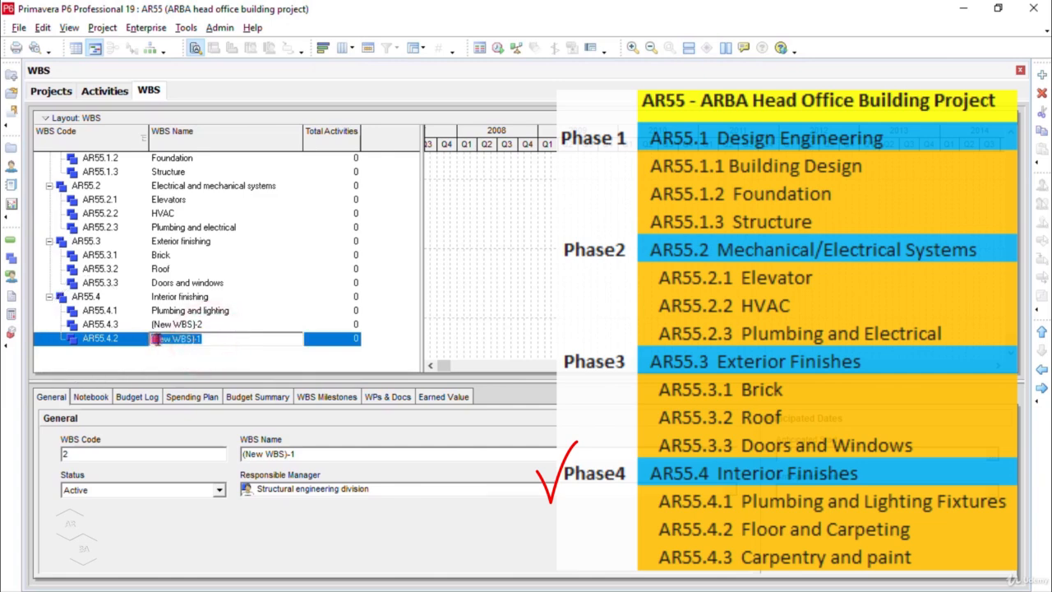
text(Fl)
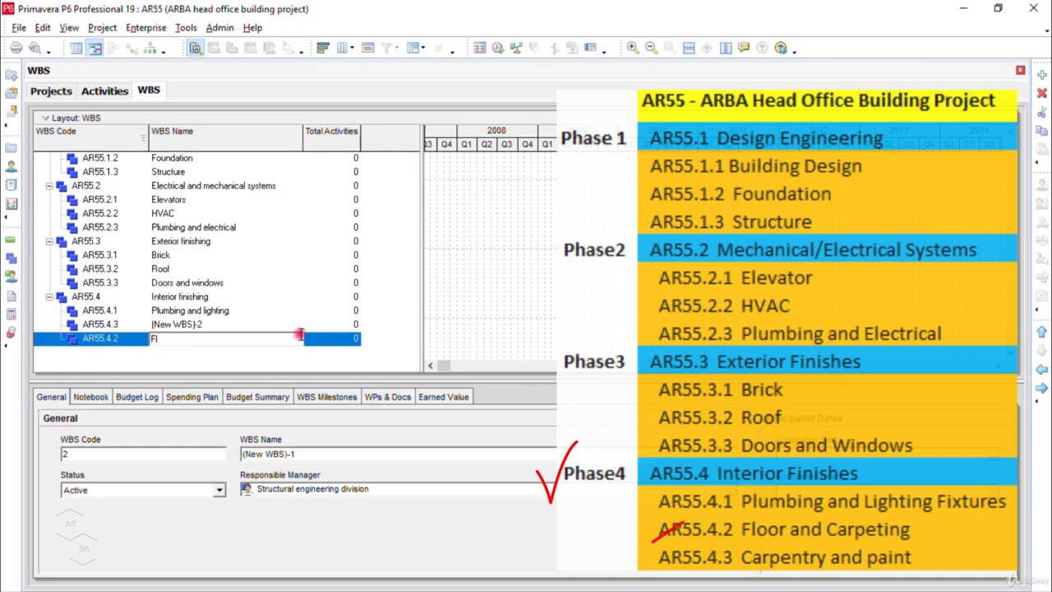
text(oor and carpeting)
Name WBS element AR55.4.3 "Carpentry and paint" and move Floor and carpeting up above it.
double_click(203, 325)
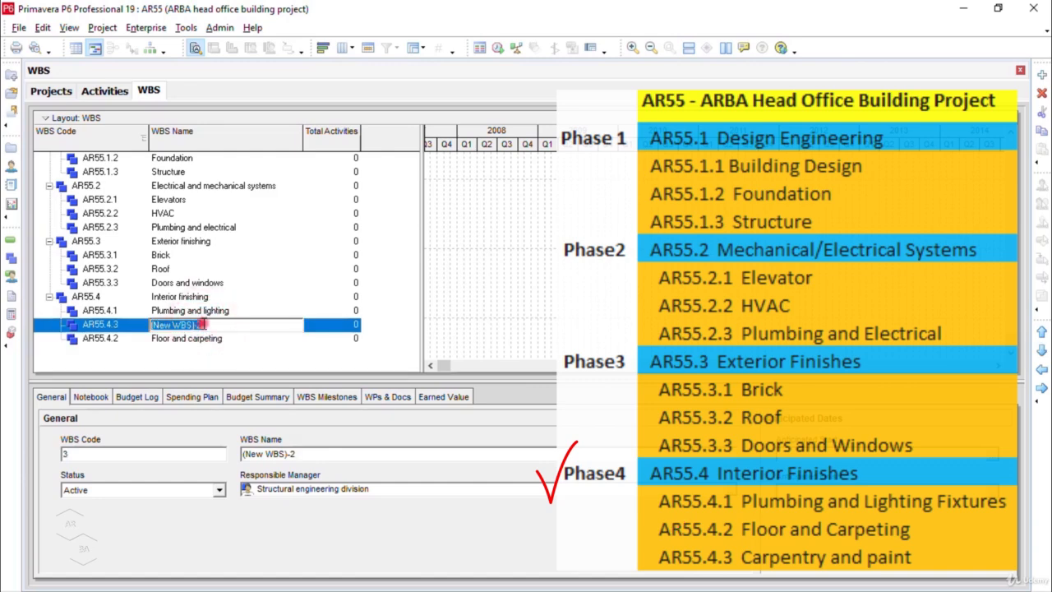
text(Carpentry and paint)
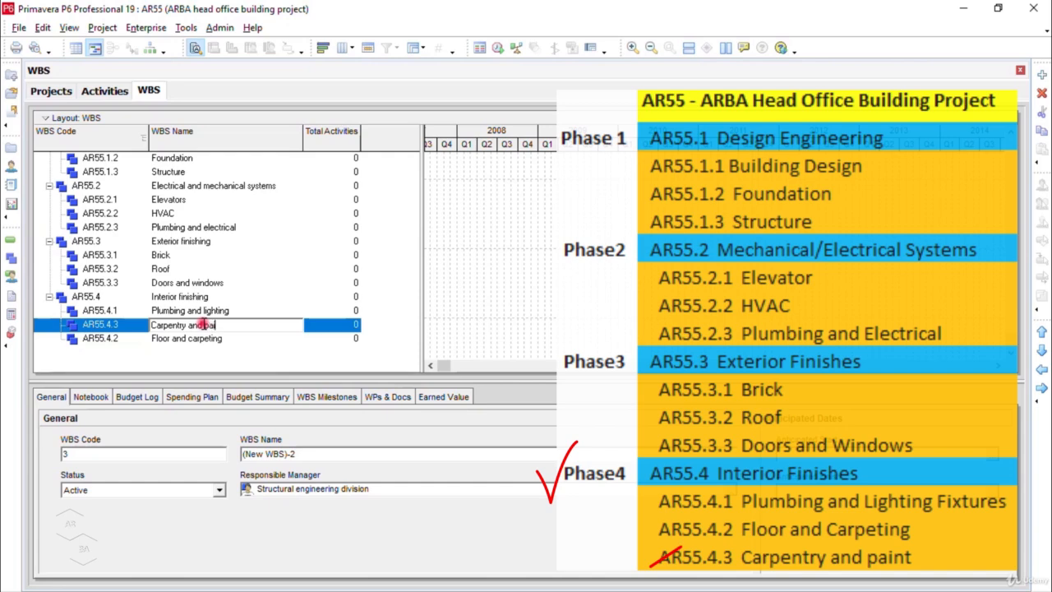
click(281, 366)
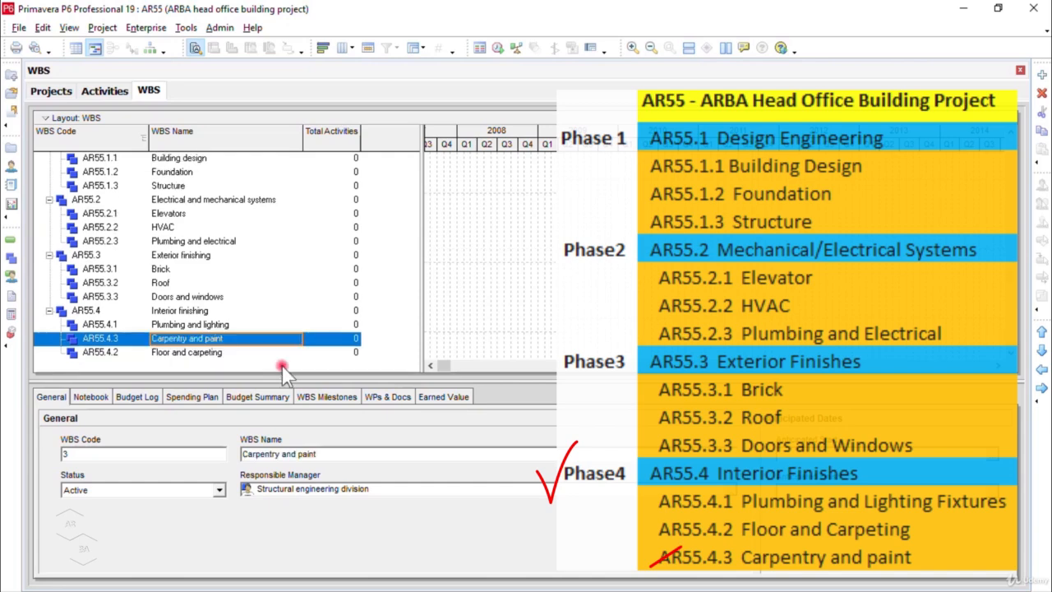
click(212, 354)
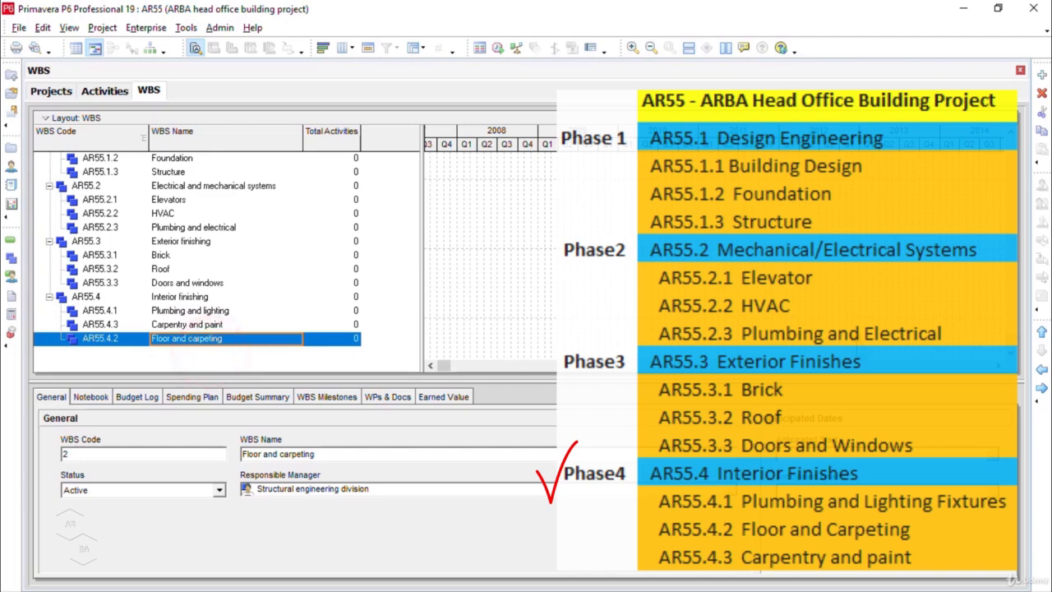
click(1041, 334)
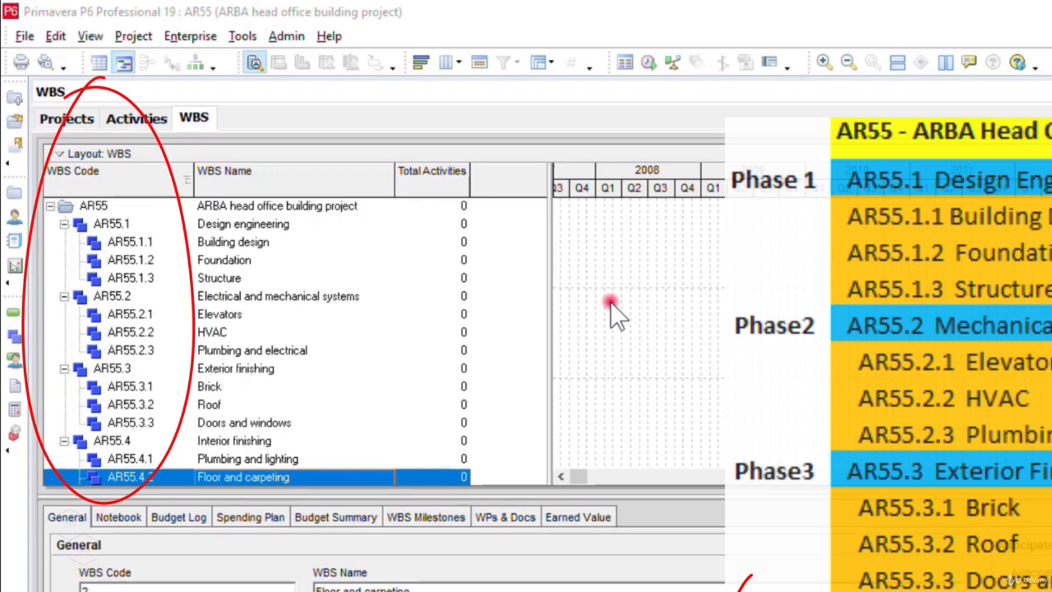
Open the WBS code of the Foundation element for editing and leave the cell without entering a new code.
click(158, 262)
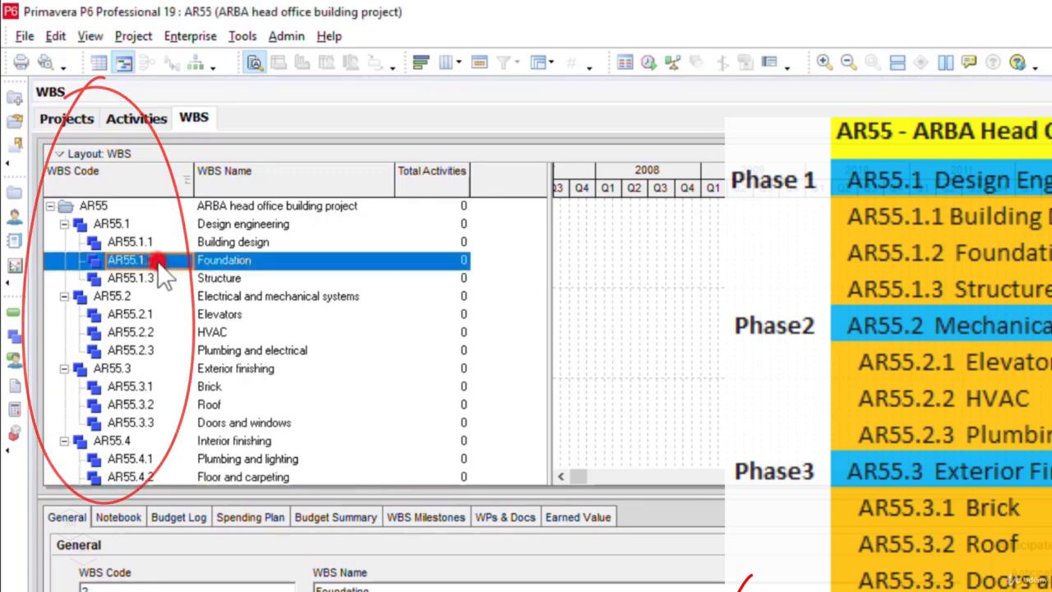
click(158, 261)
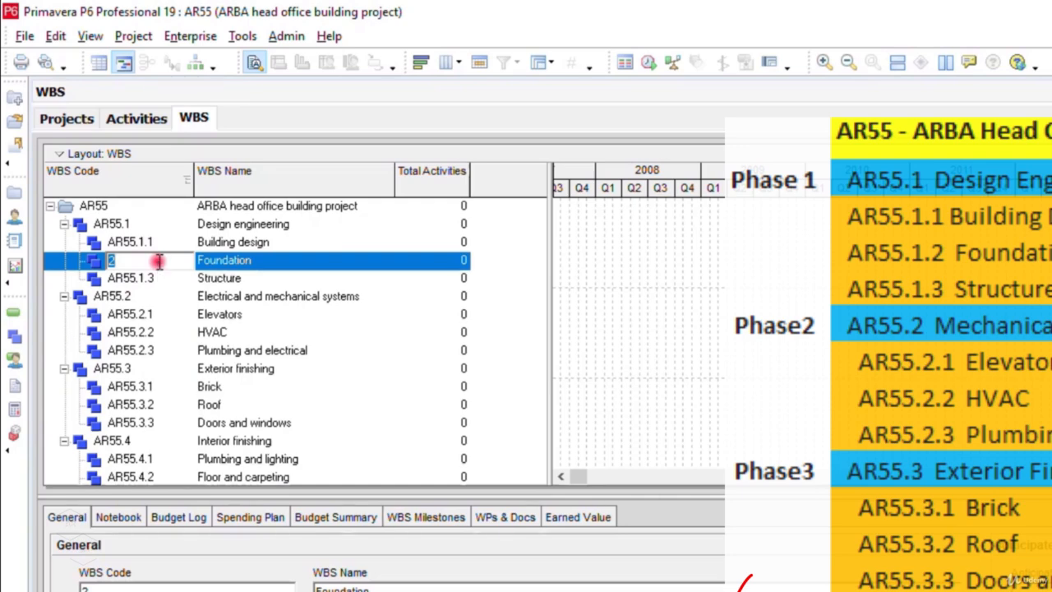
click(625, 314)
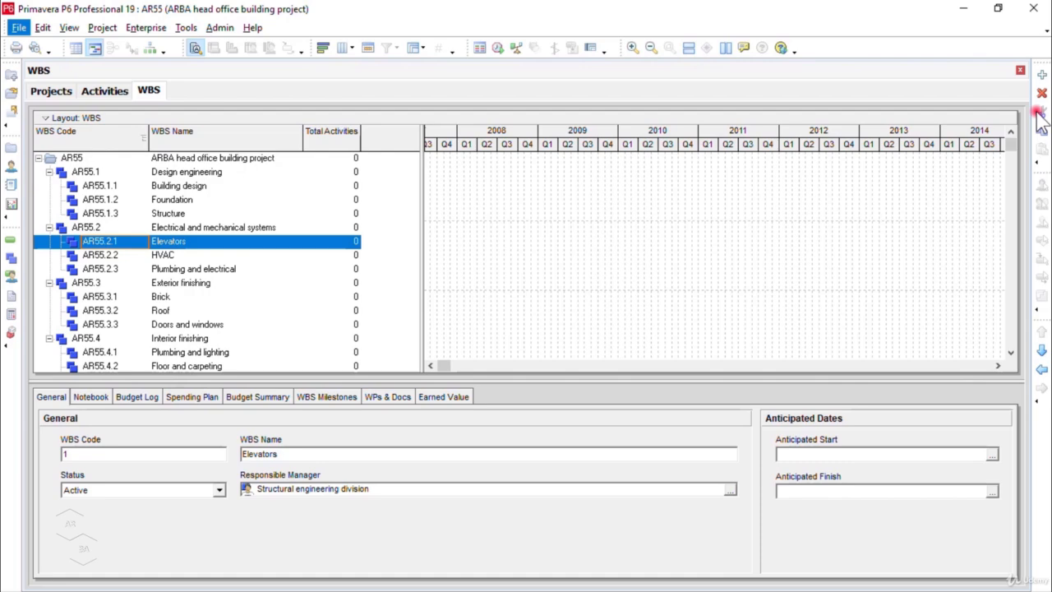
Hide the Edit toolbar and show it again.
right_click(1037, 289)
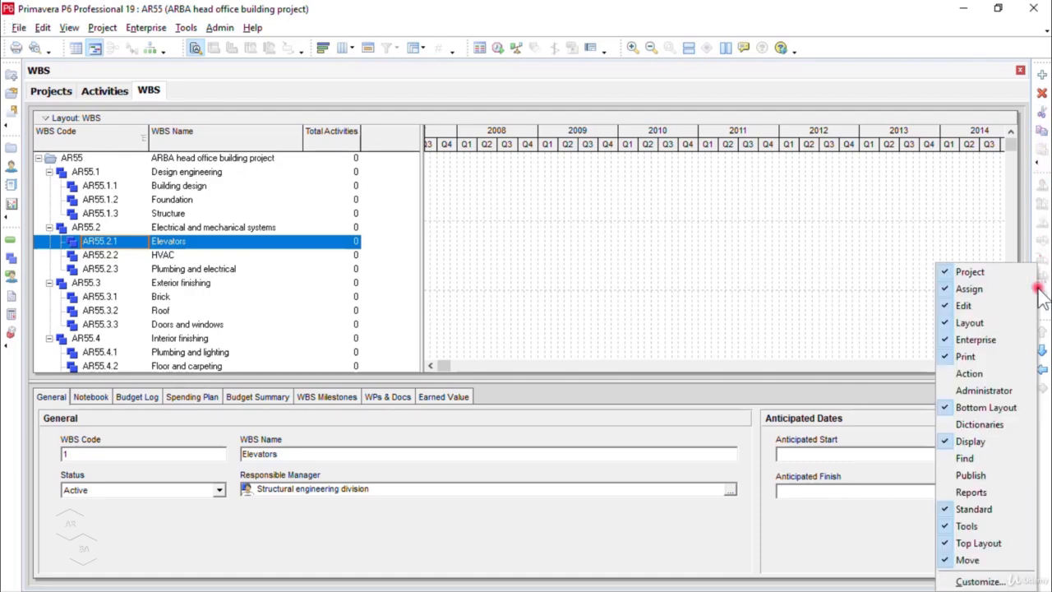
key(Down)
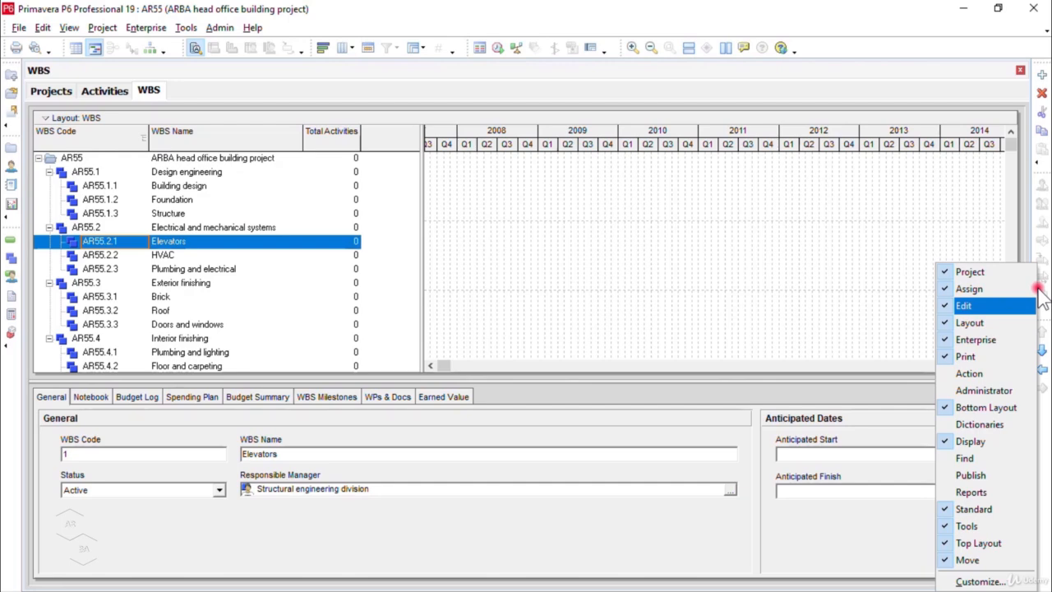
click(982, 304)
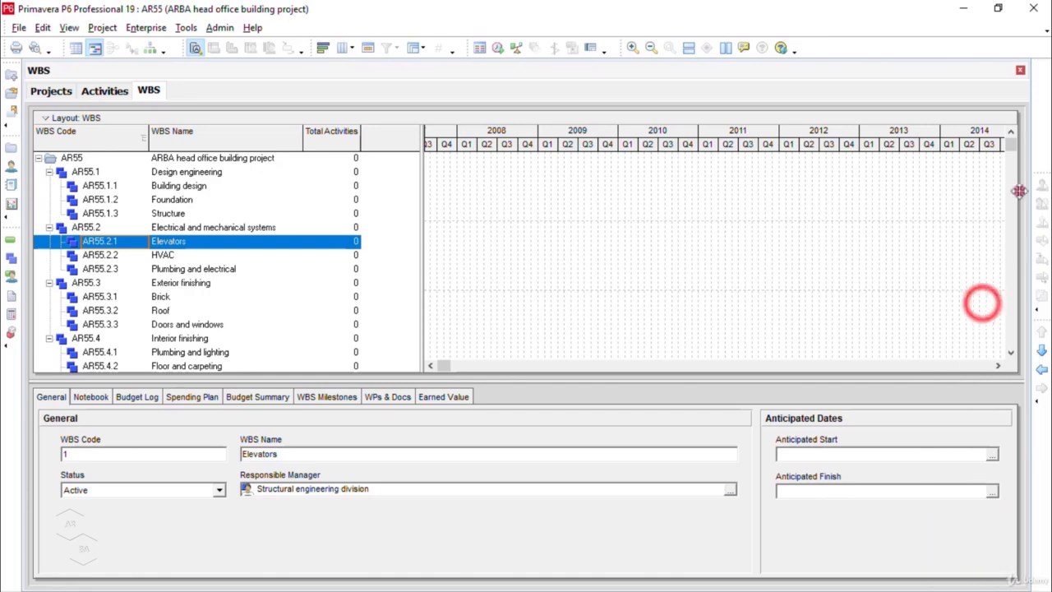
click(1041, 127)
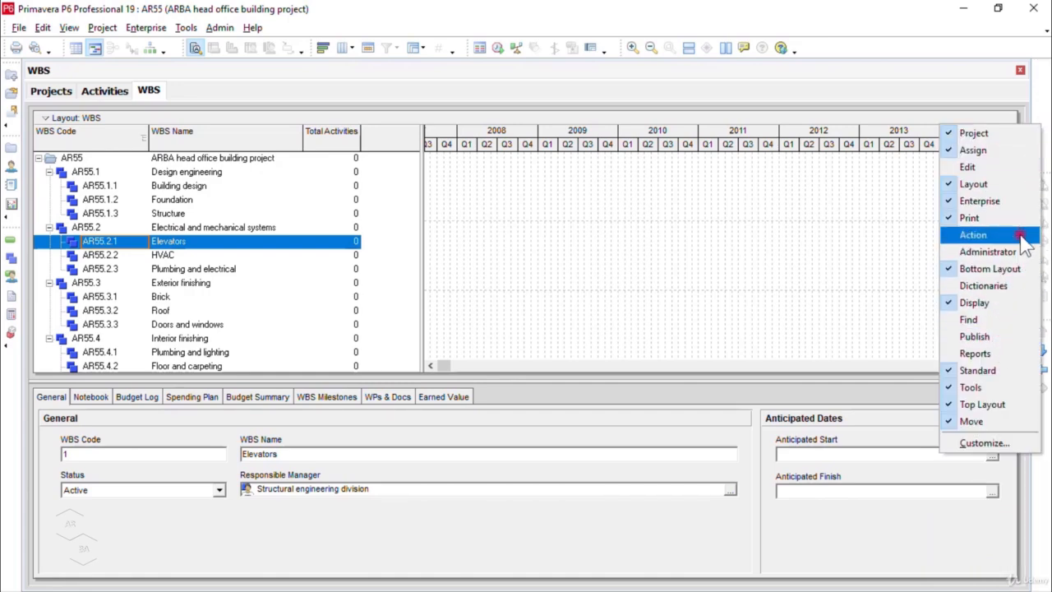
click(1027, 168)
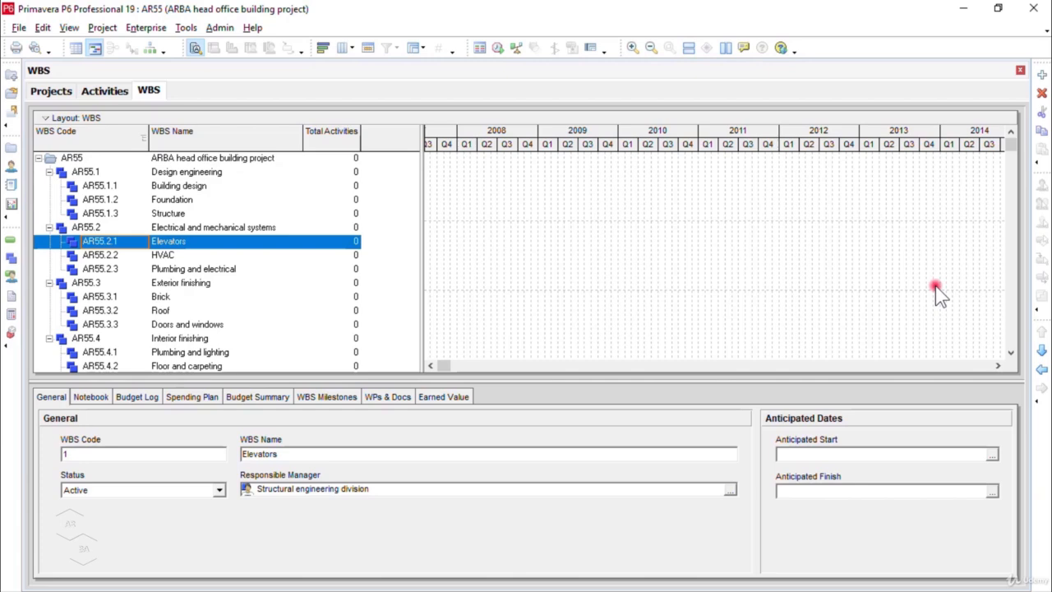
View the WBS as a chart at different magnifications and return to the Gantt chart display.
click(152, 49)
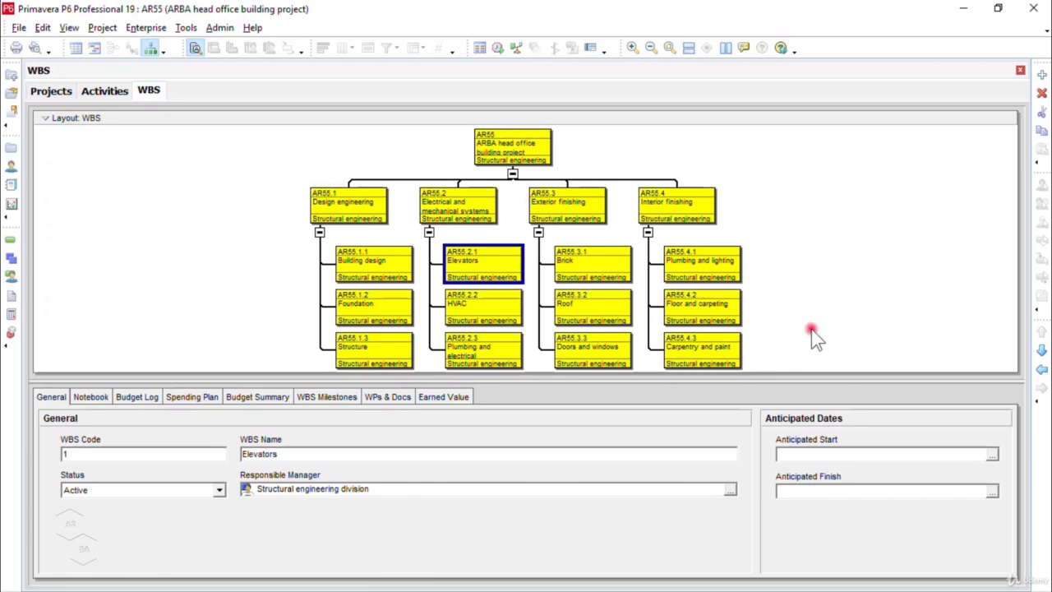
click(630, 48)
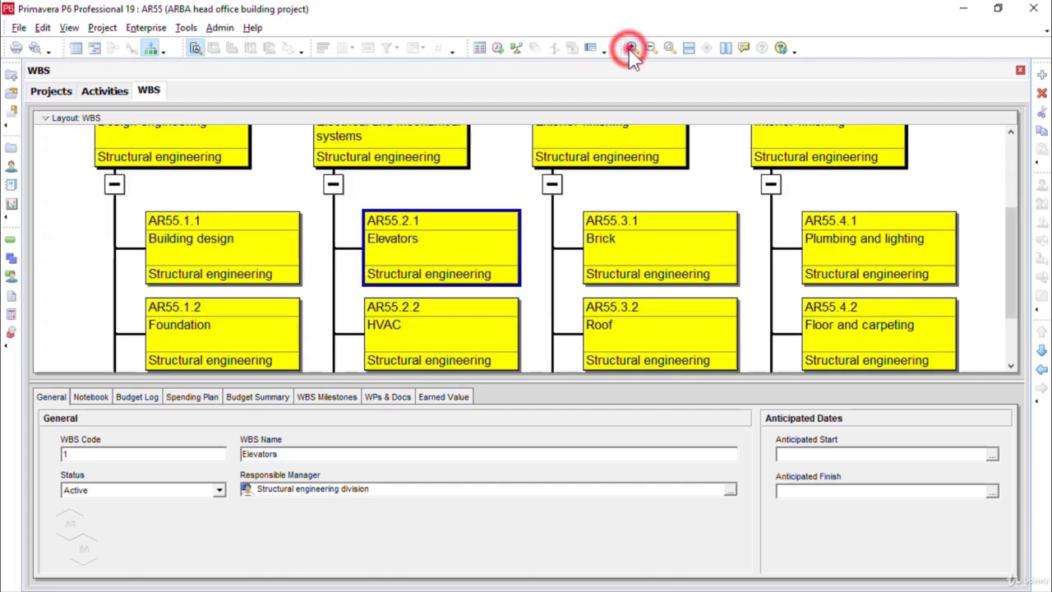
click(649, 48)
click(831, 302)
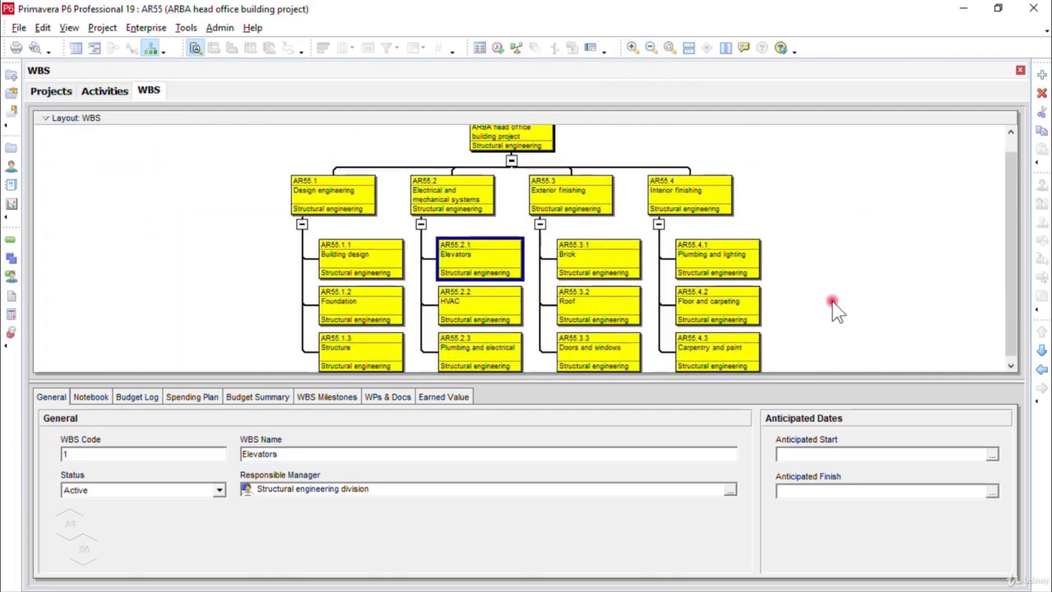
click(95, 50)
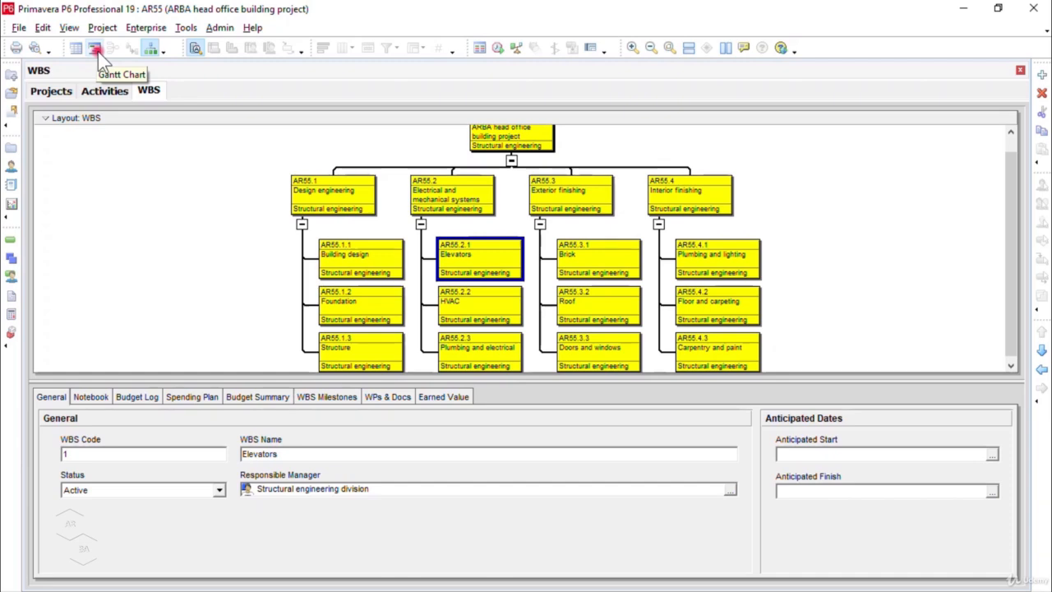
click(96, 50)
click(467, 504)
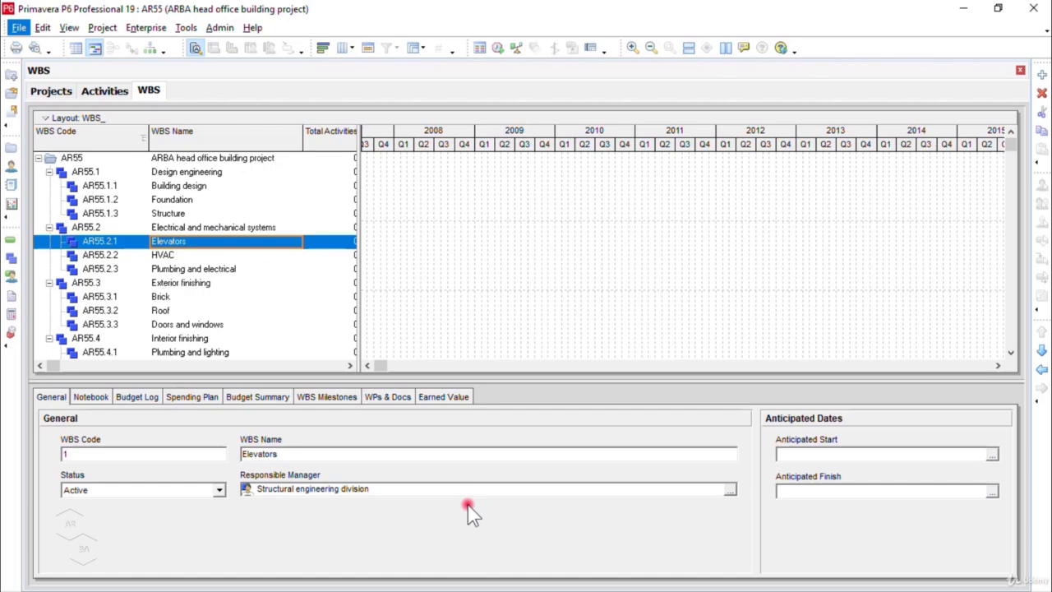
Apply the global WBS Budgeting View layout, move the layout dialog aside, and reapply the user layout WBS_.
click(143, 116)
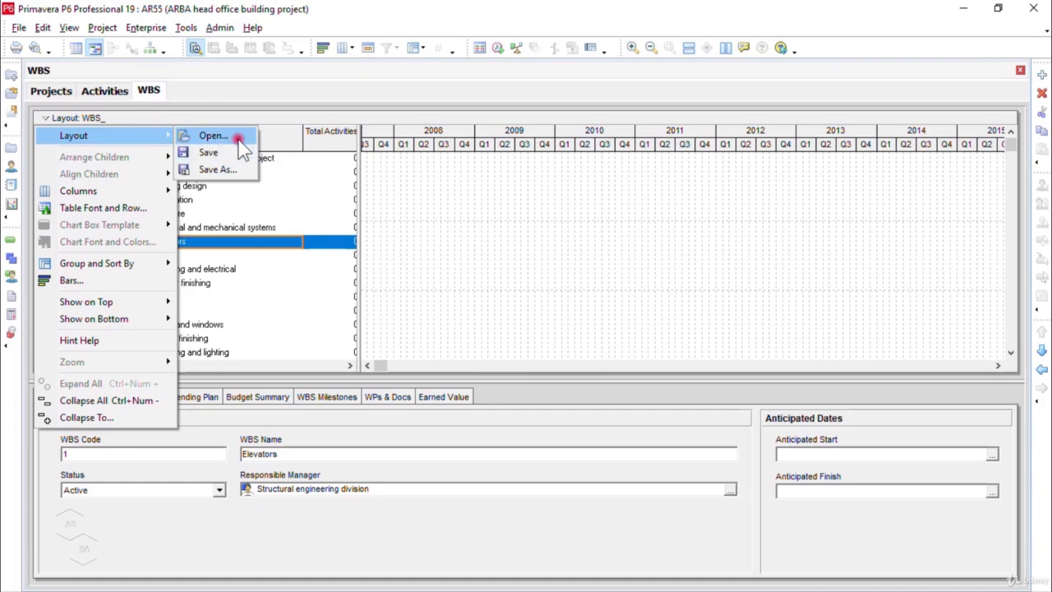
click(238, 139)
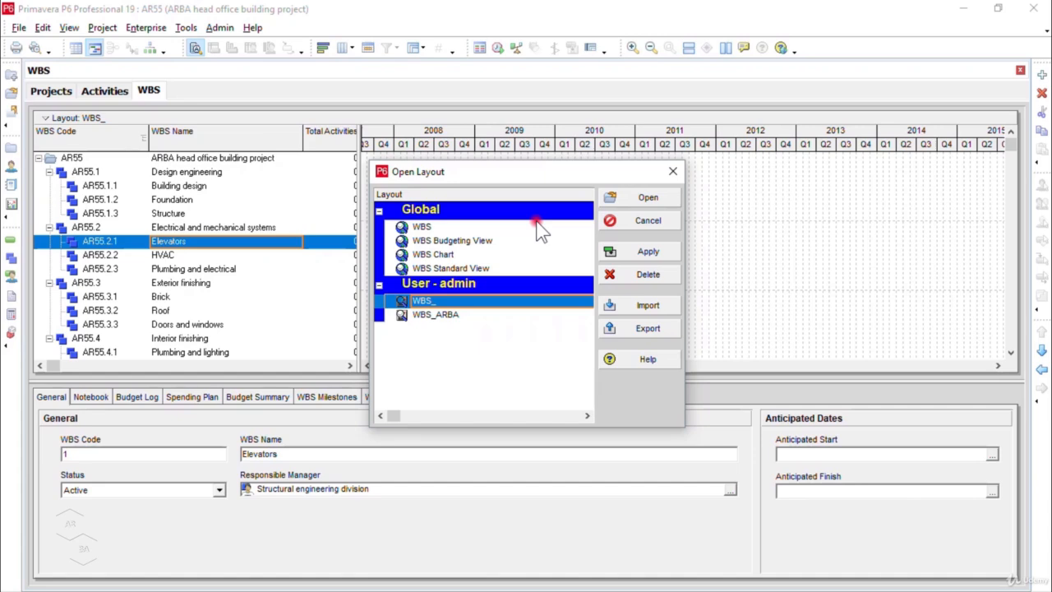
click(481, 243)
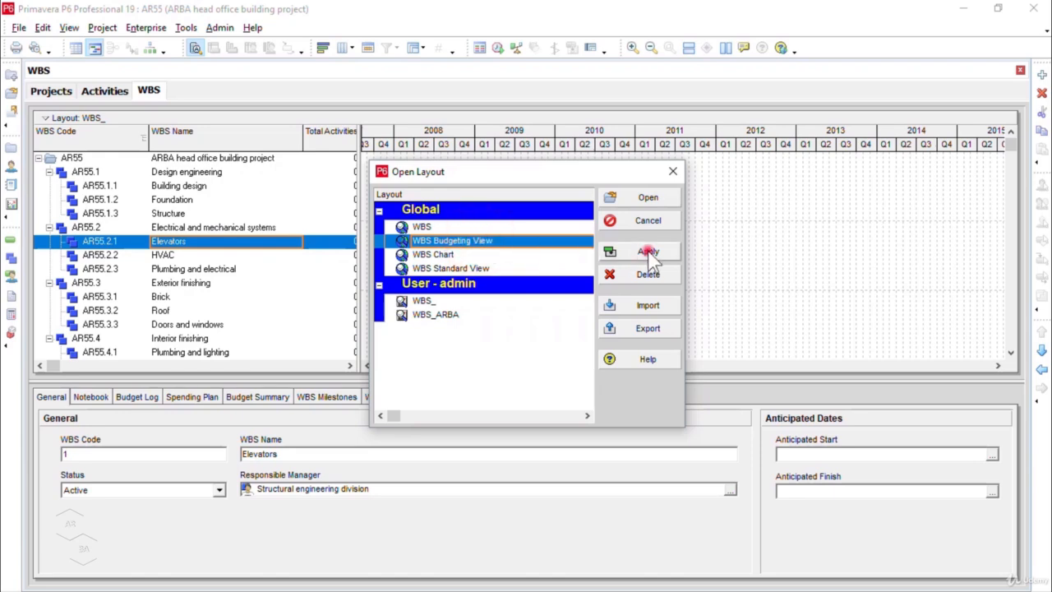
click(648, 252)
drag(561, 178, 794, 110)
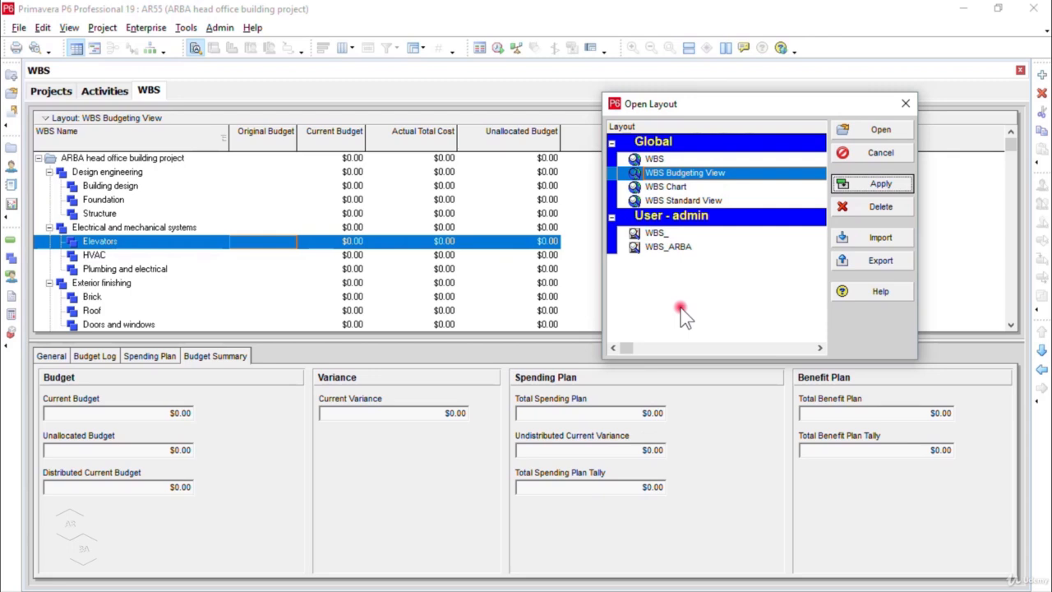
click(658, 233)
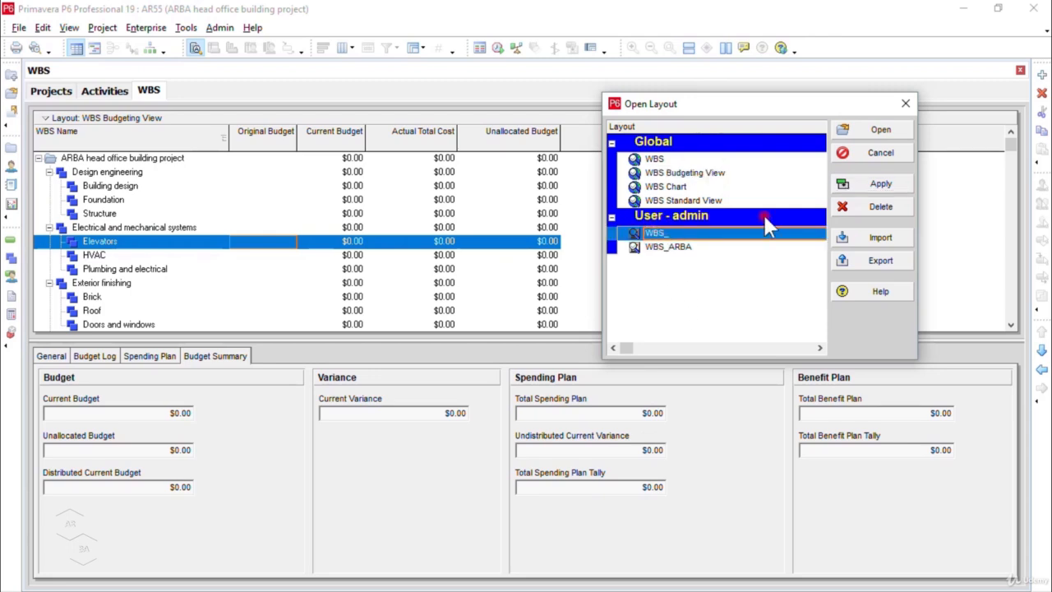
click(881, 184)
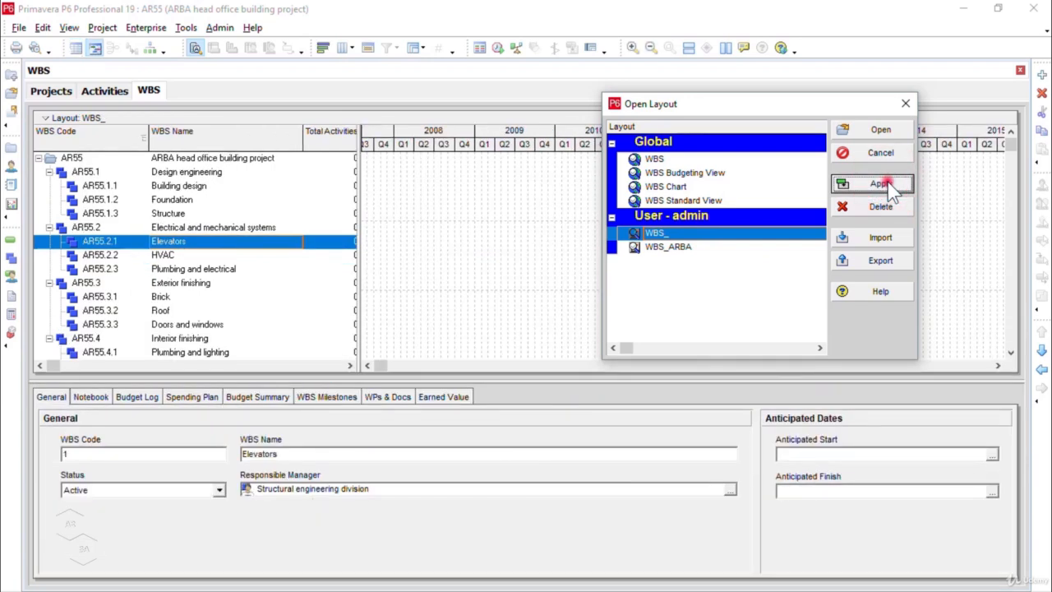
Apply the global WBS Chart layout and move the layout dialog clear of the chart.
click(682, 187)
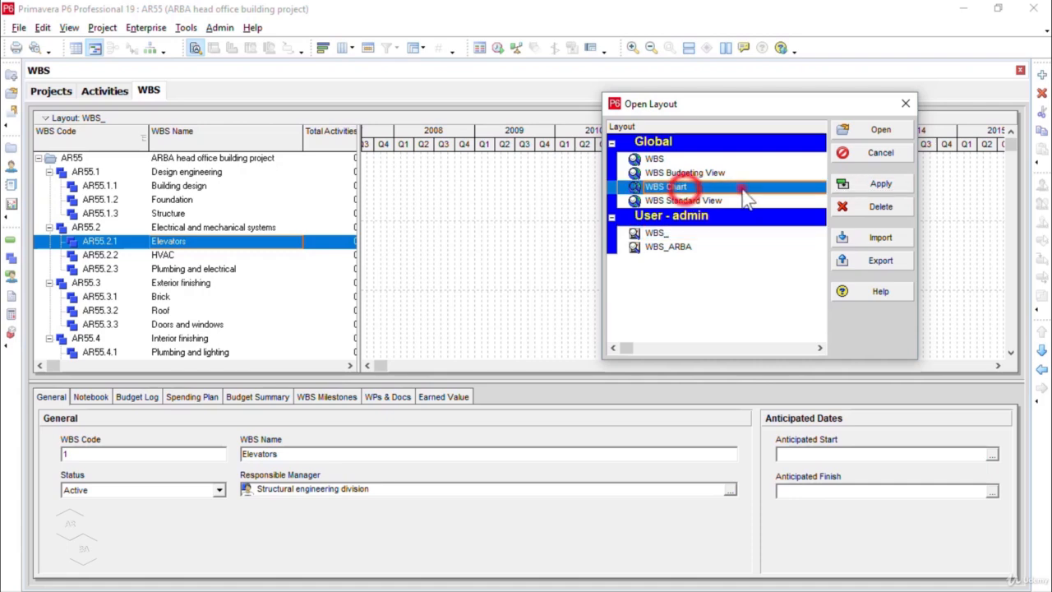
click(900, 193)
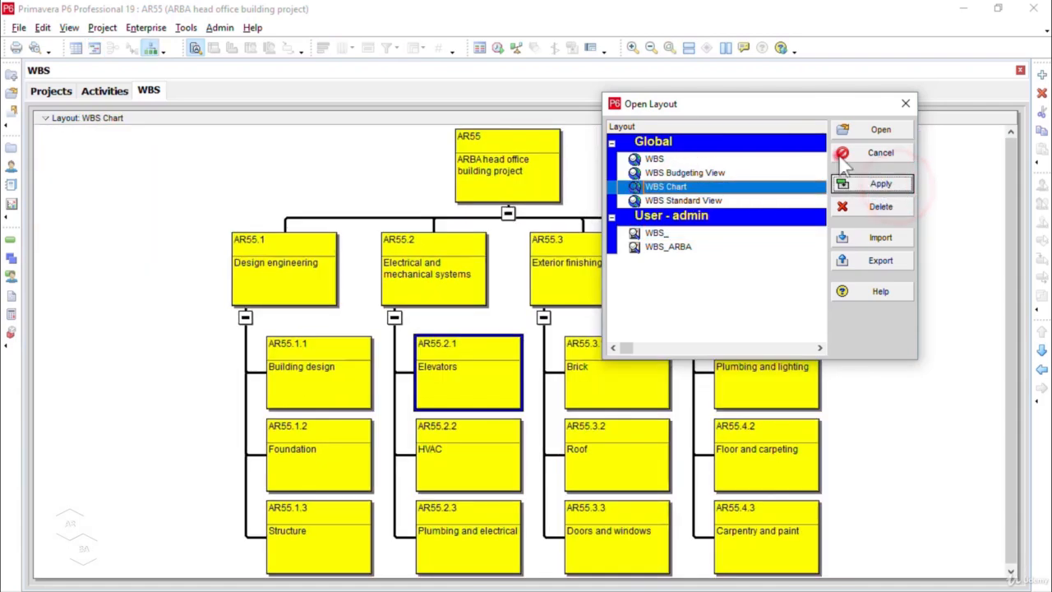
drag(765, 105, 922, 29)
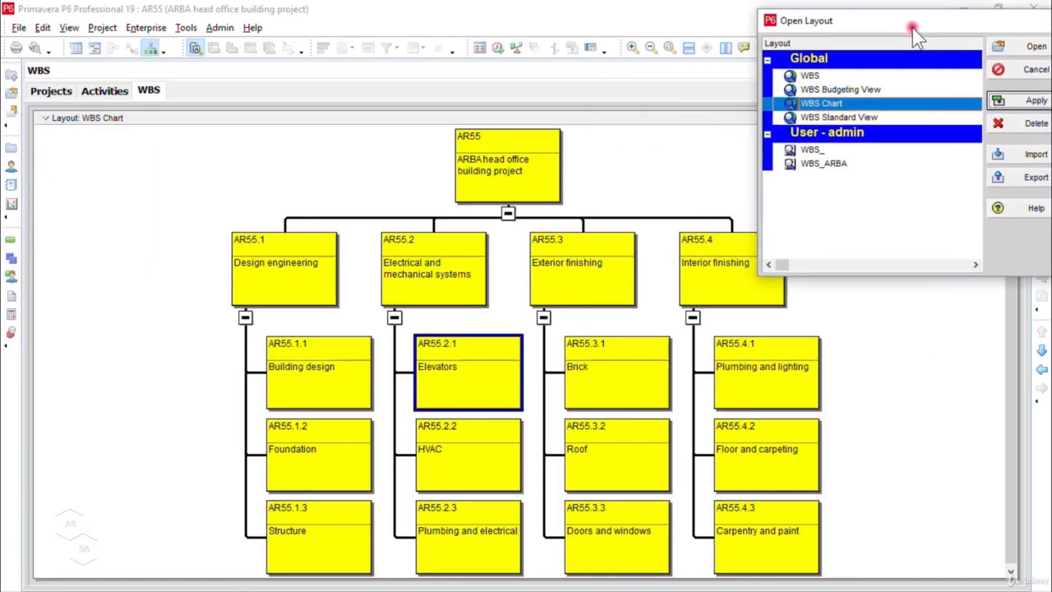
click(916, 227)
Apply the global WBS Standard View layout and close the layout selection.
click(862, 119)
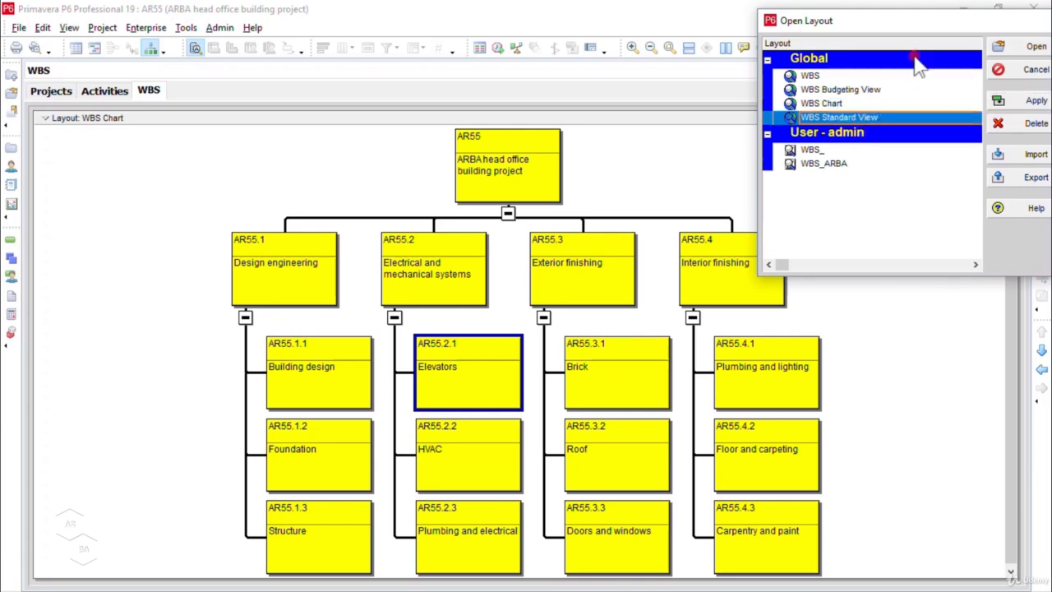
drag(934, 21, 872, 27)
click(977, 105)
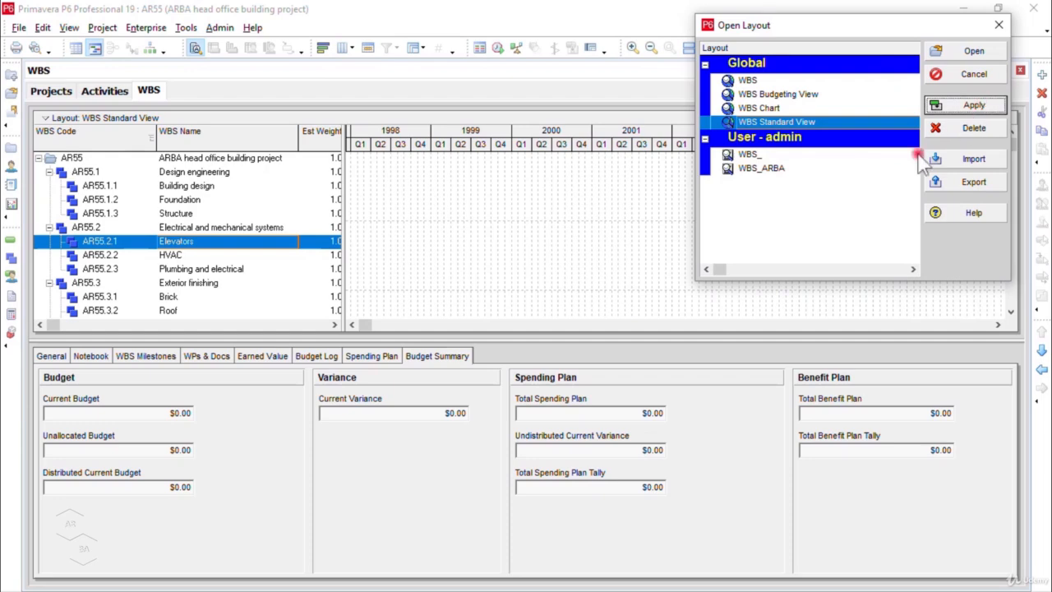
click(999, 27)
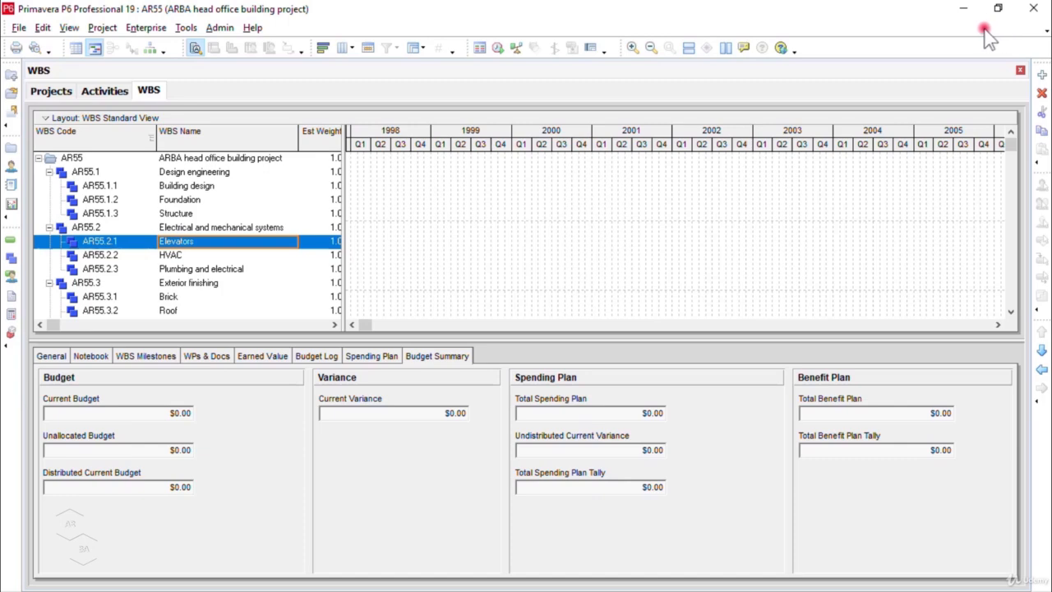
click(48, 118)
mouse_move(82, 135)
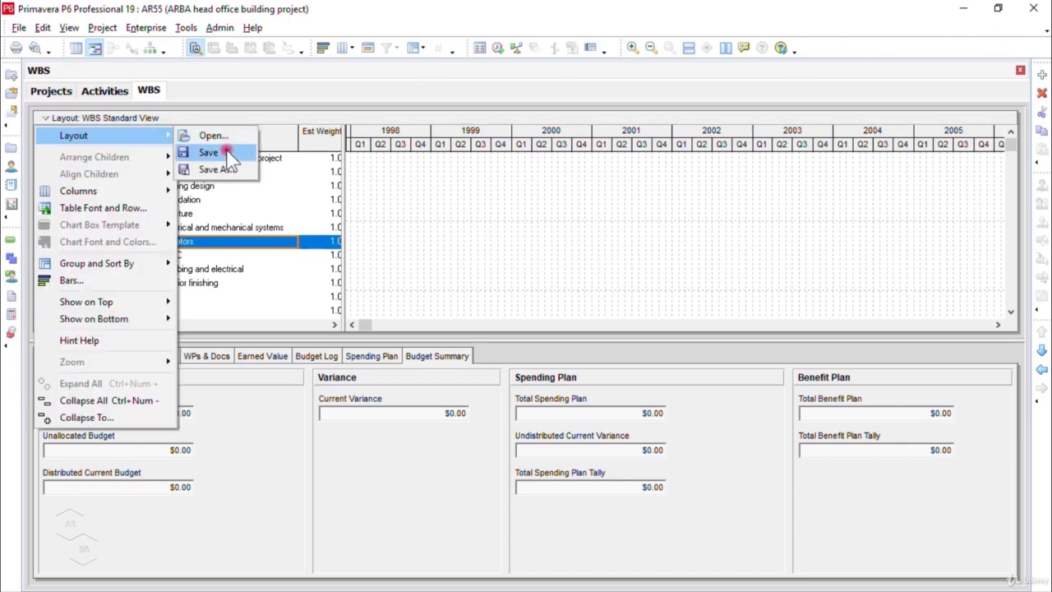
click(223, 169)
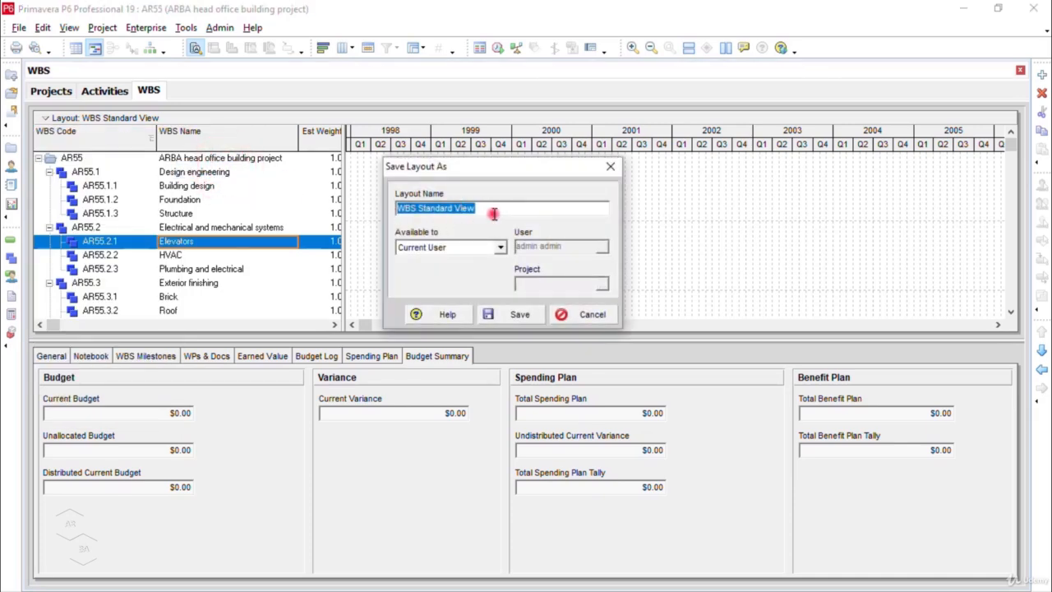
click(575, 314)
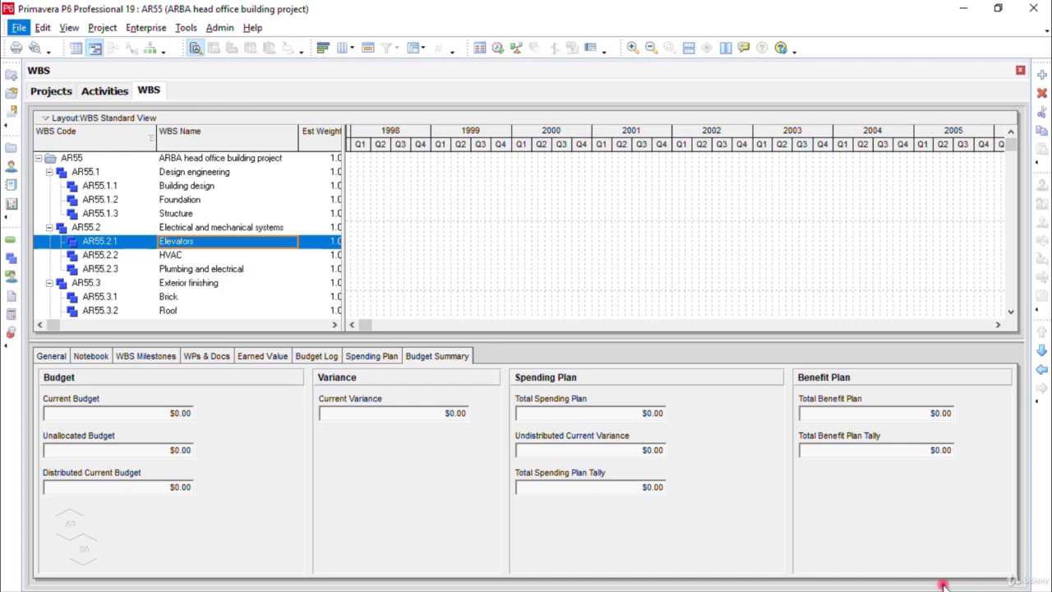
Select project AR55 in the Projects view and display its WBS in the Activities view with an enlarged activity table.
click(51, 91)
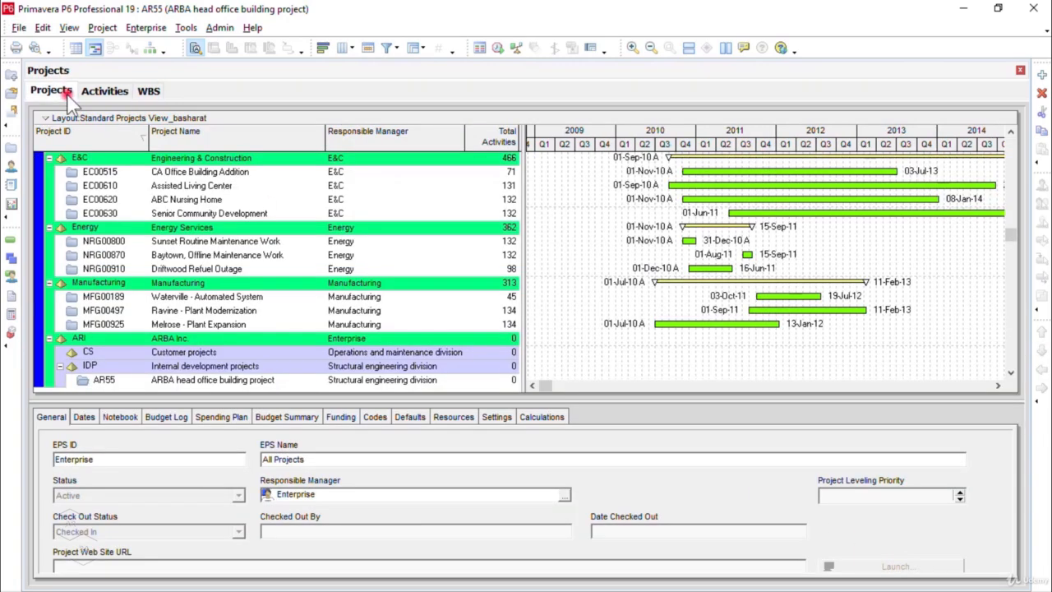
click(239, 380)
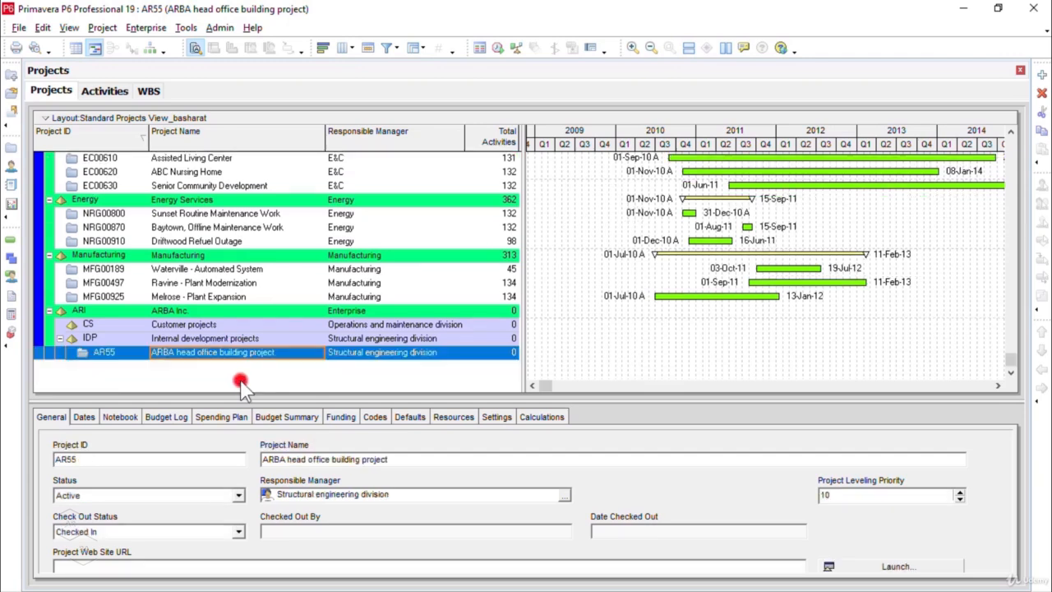
click(117, 91)
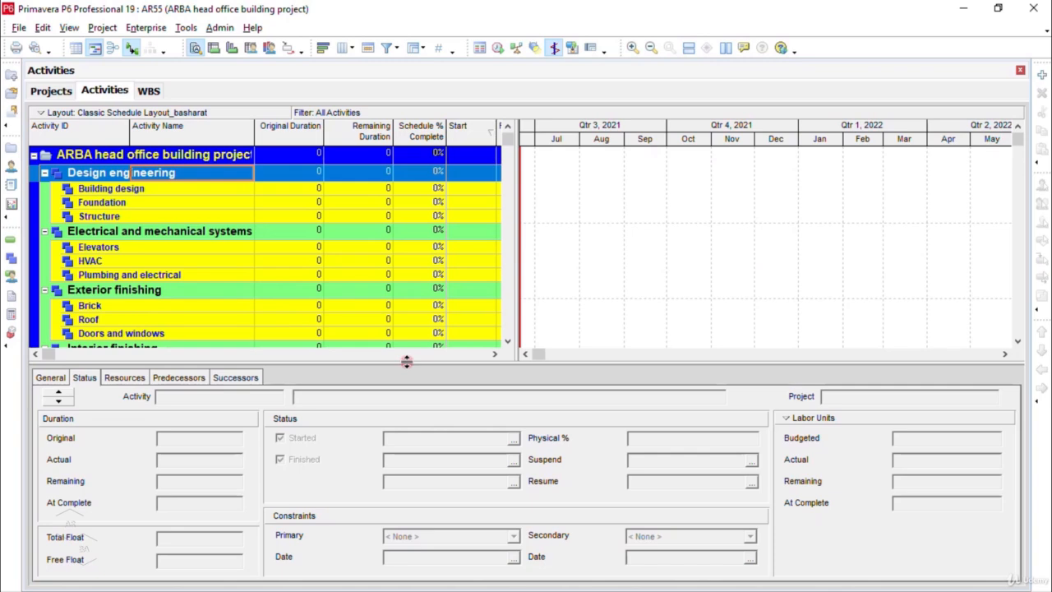
drag(406, 361, 405, 442)
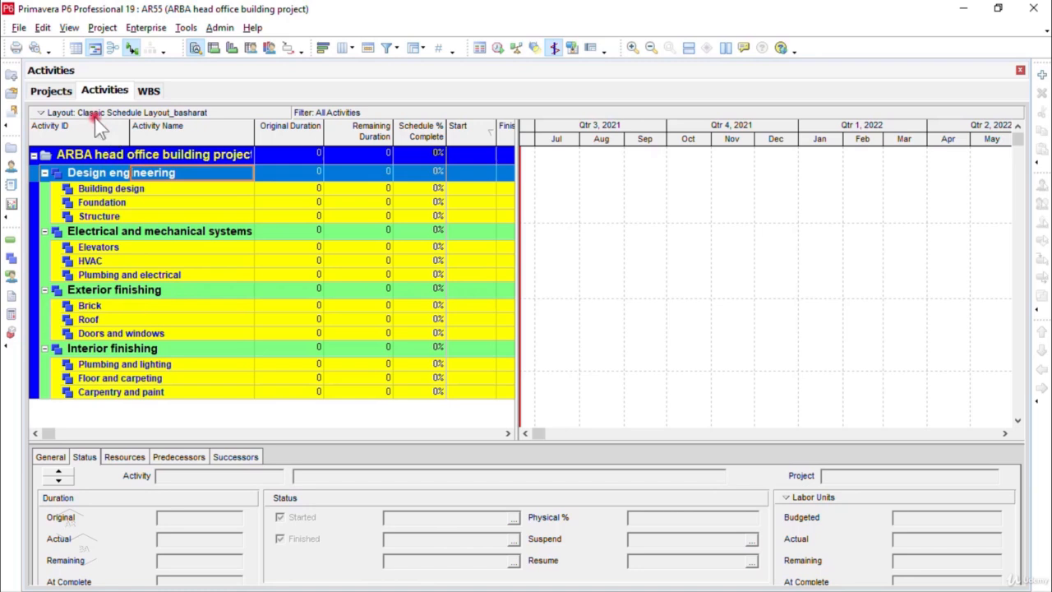
Refresh the project data from the Activities view.
click(18, 28)
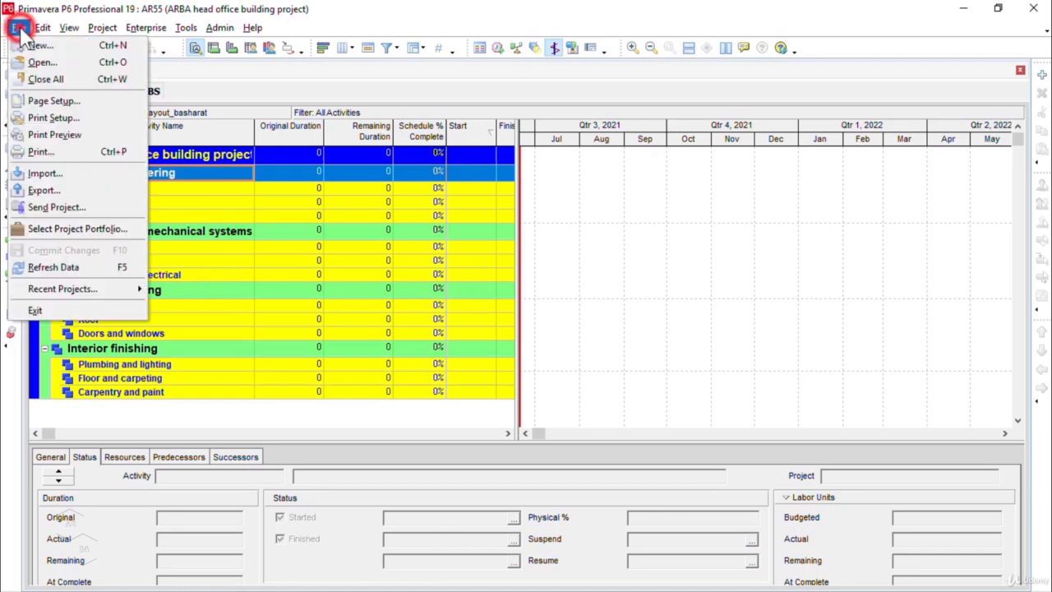
click(78, 268)
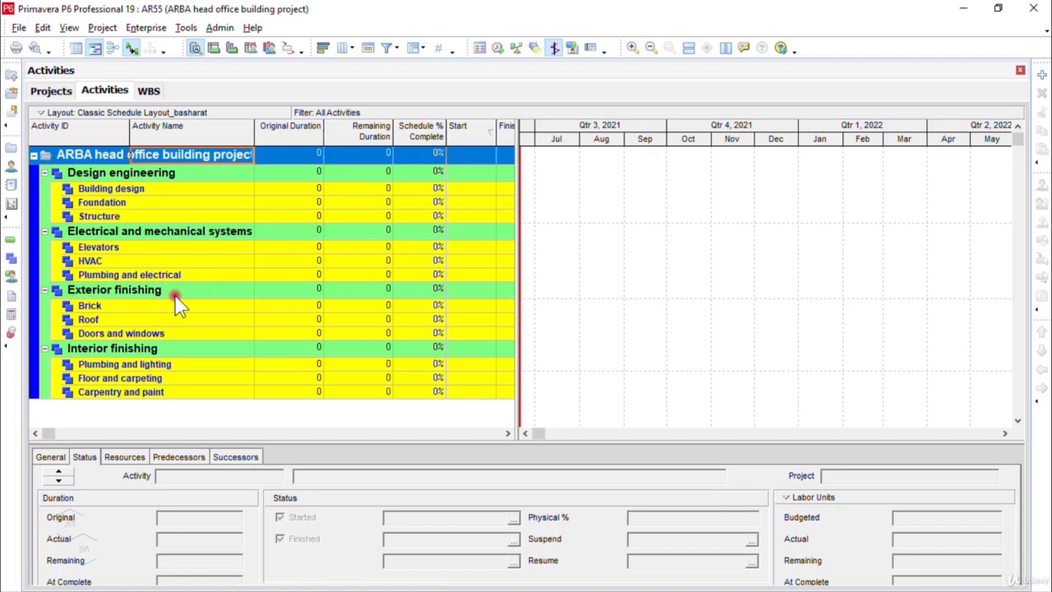
click(206, 348)
click(205, 347)
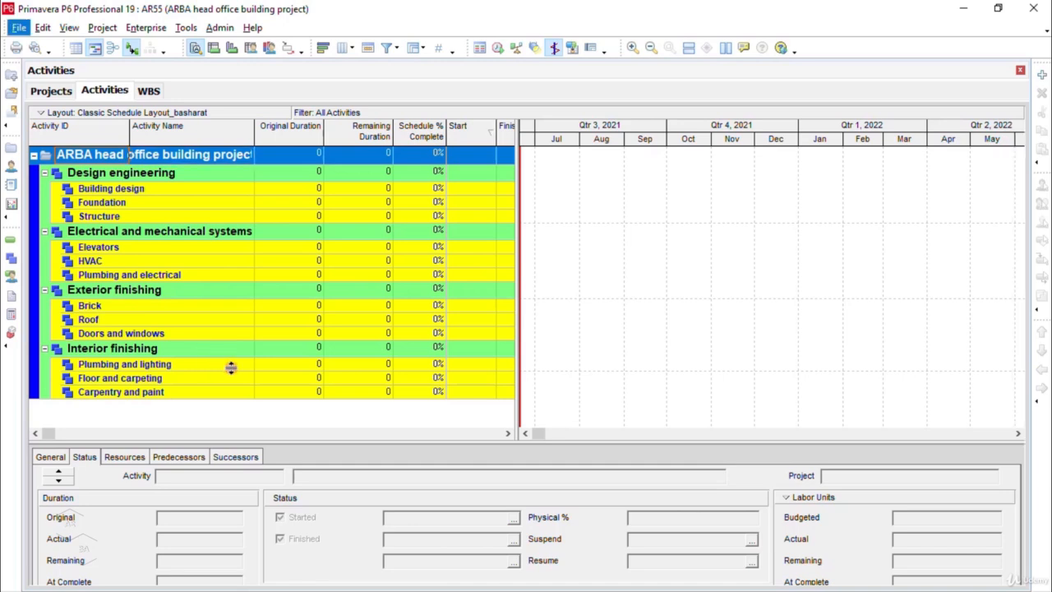
click(231, 367)
Display the WBS as a chart, enlarge its area to fit all elements, and return to the Activities view.
click(149, 90)
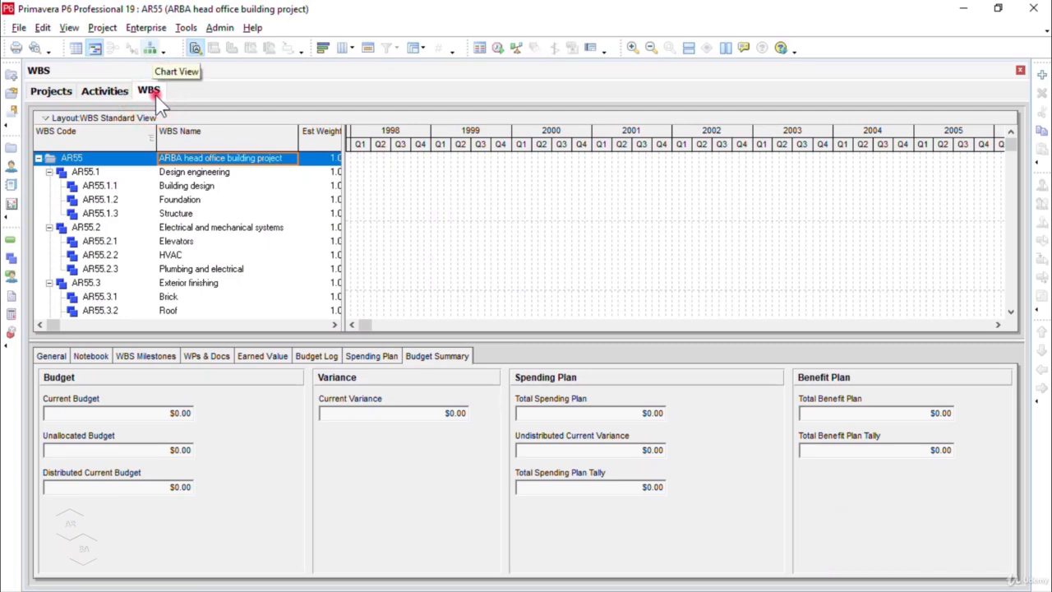
click(153, 49)
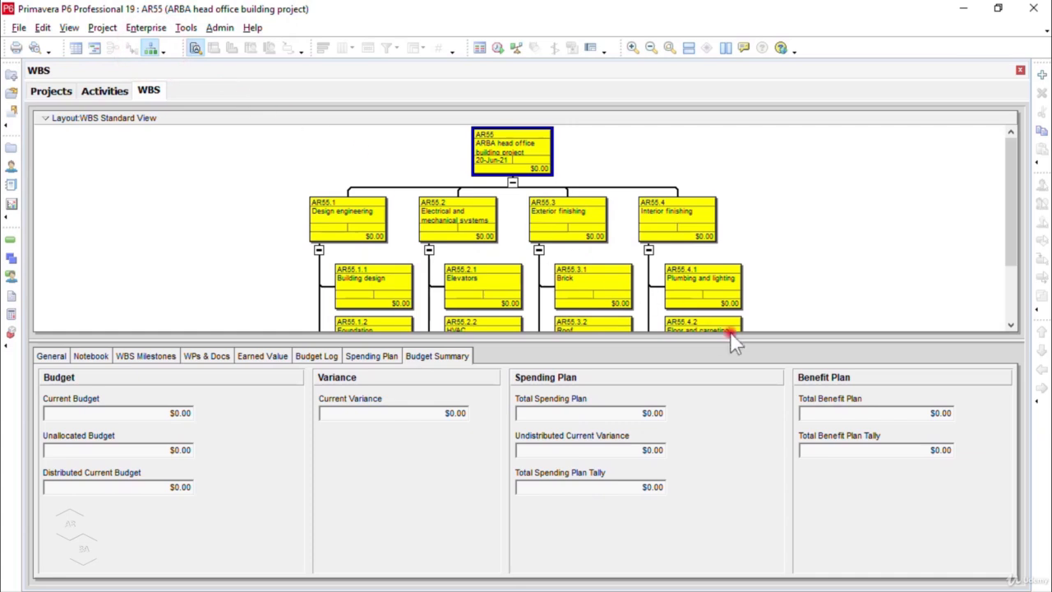
drag(748, 342, 751, 458)
click(864, 337)
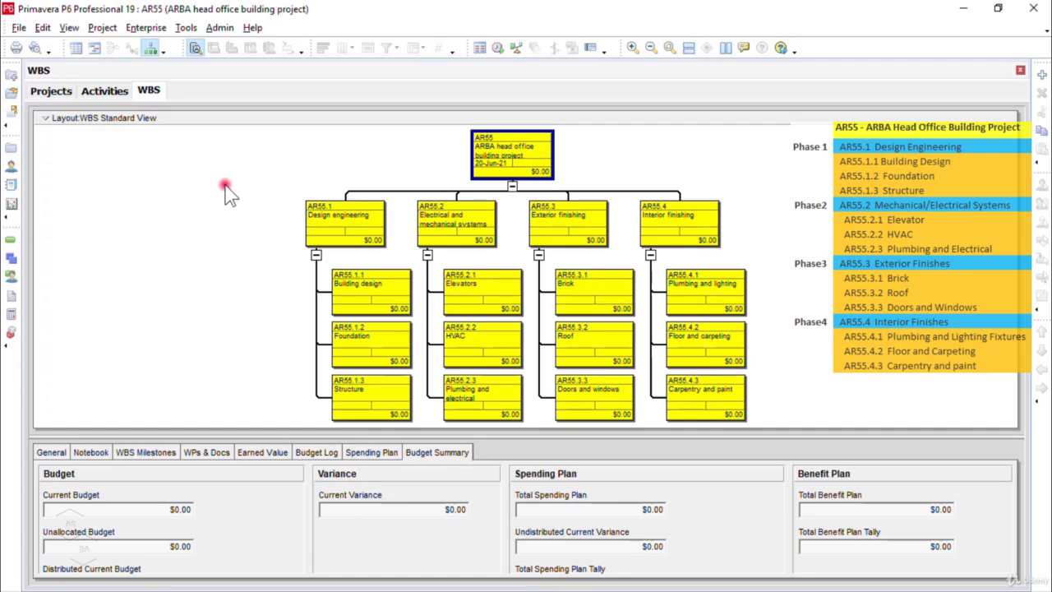
click(109, 90)
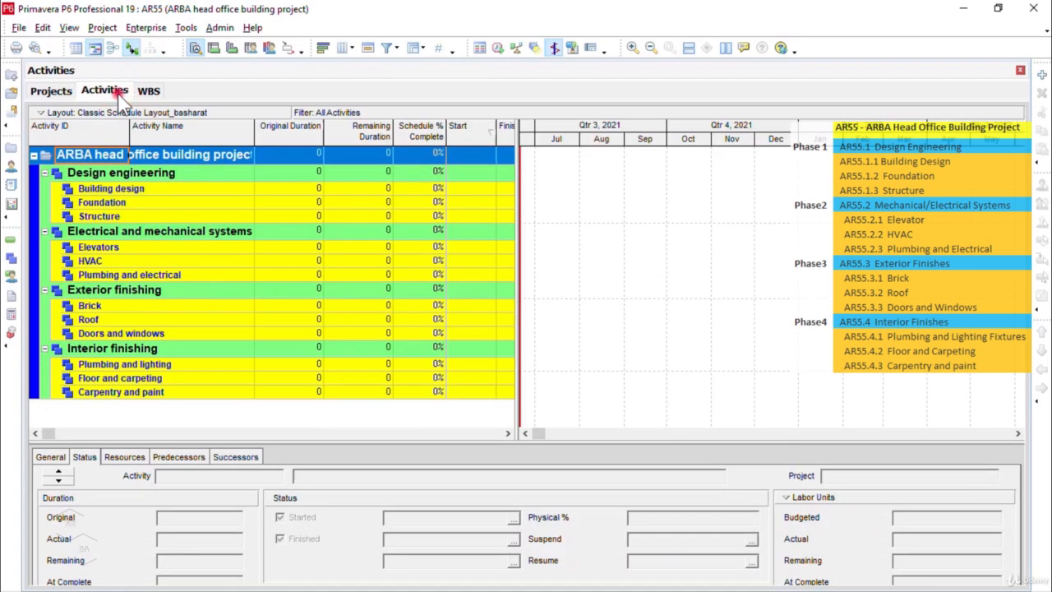